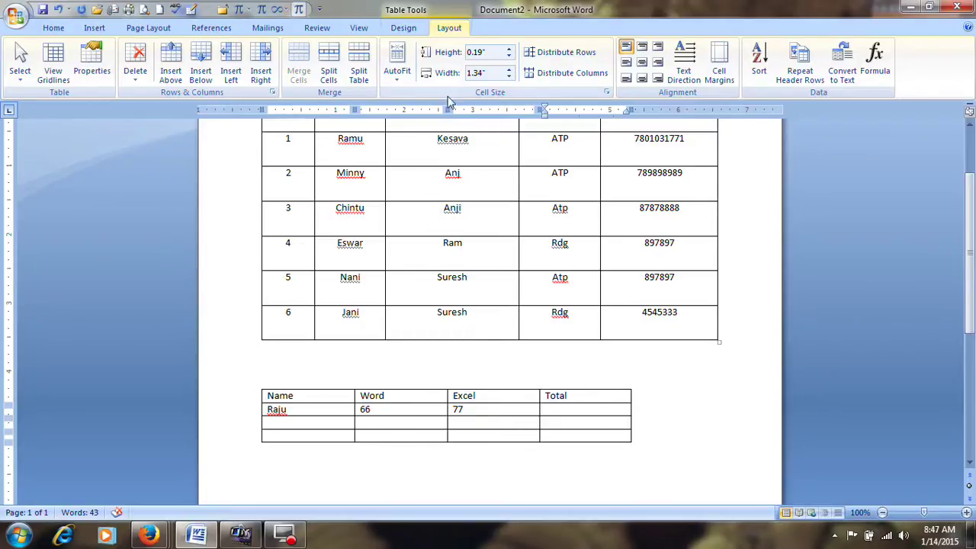
Bring the marks table into view and move across its header cells to Total
scroll(477, 255, up, 1)
scroll(477, 256, up, 1)
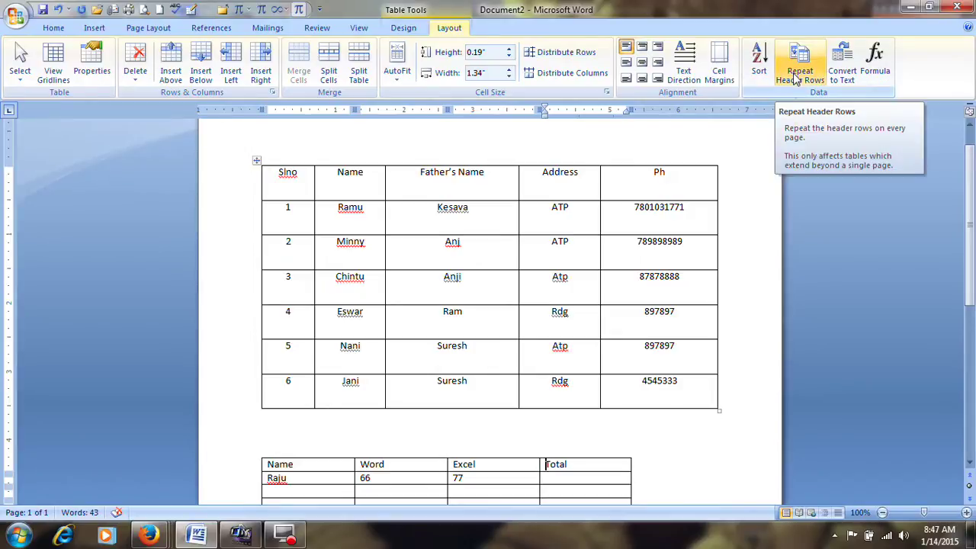
scroll(697, 279, up, 2)
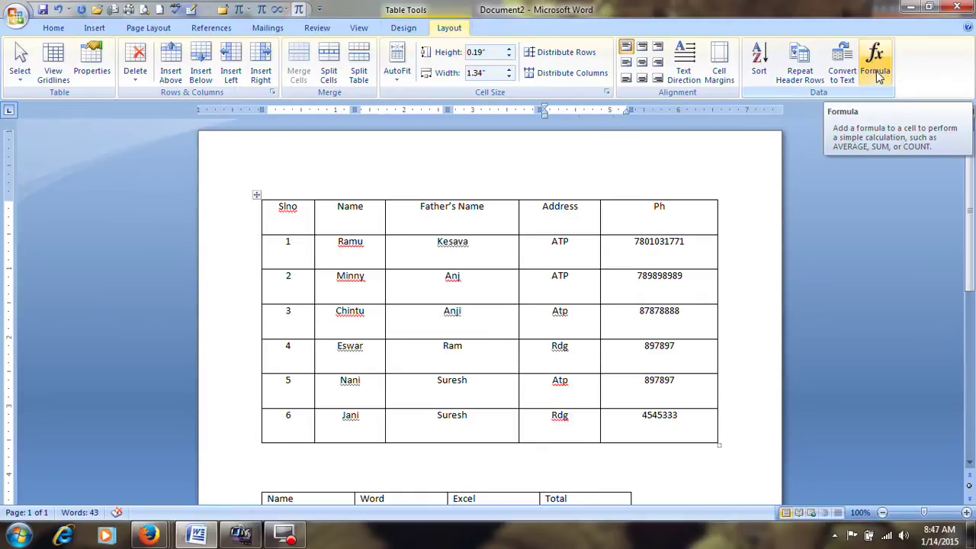
scroll(829, 200, down, 4)
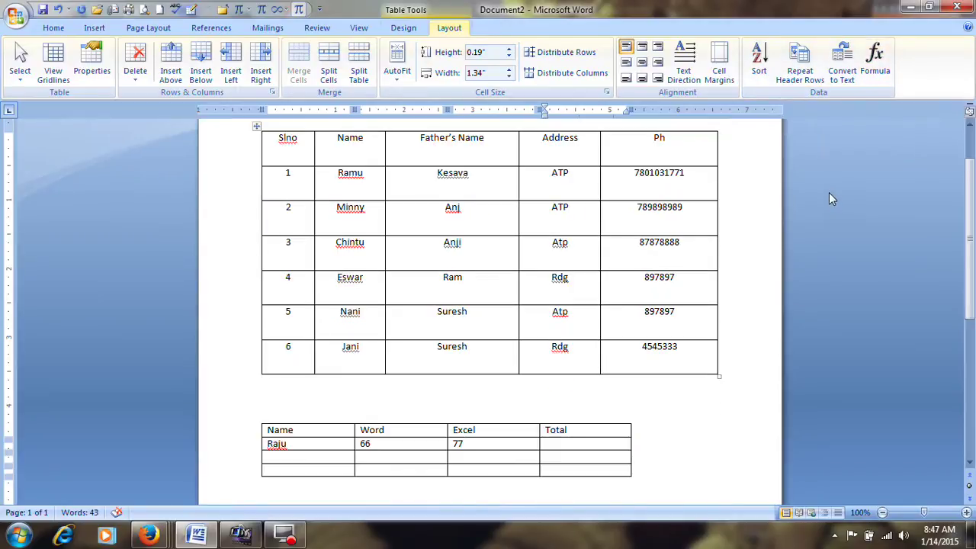
click(319, 368)
click(363, 361)
click(482, 361)
click(570, 362)
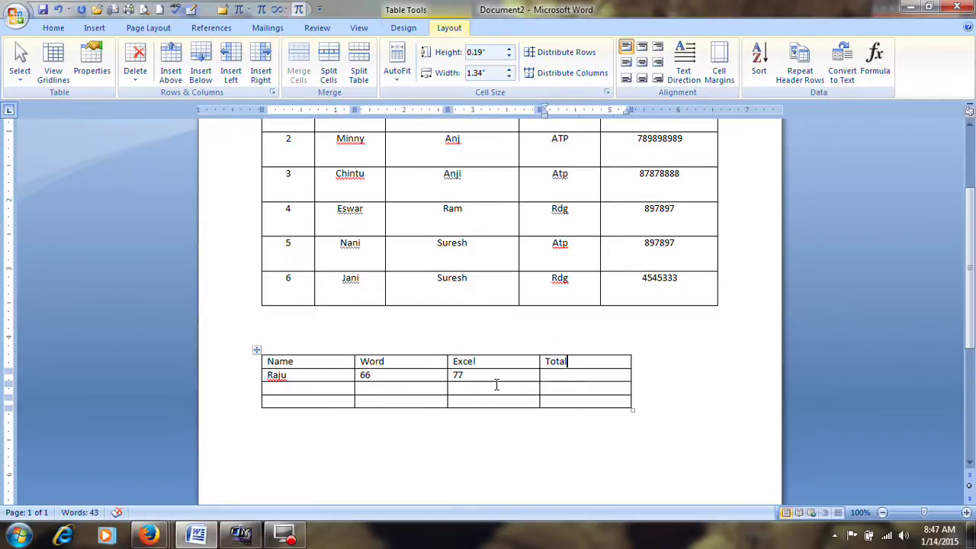
Add a student row with Word 67 and Excel 88
click(321, 396)
click(321, 387)
text(ramu)
key(Tab)
text(67)
key(Tab)
text(88)
key(Tab)
Add another student row with Word 56 and Excel 77
key(Tab)
text(chintu)
key(Tab)
text(56)
key(Tab)
text(77)
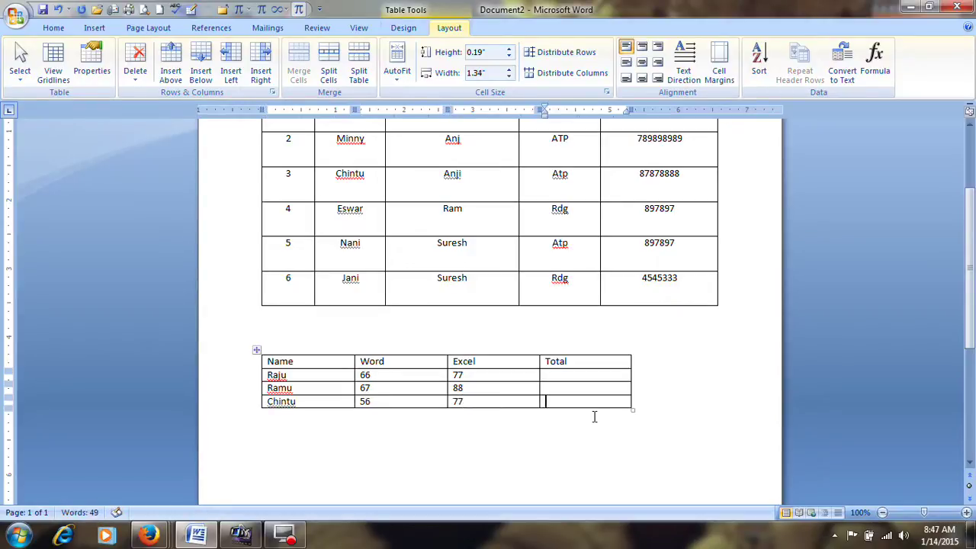
click(576, 377)
Fill the first row's Total with =SUM(LEFT), giving 143, then prepare the second row's formula
click(877, 71)
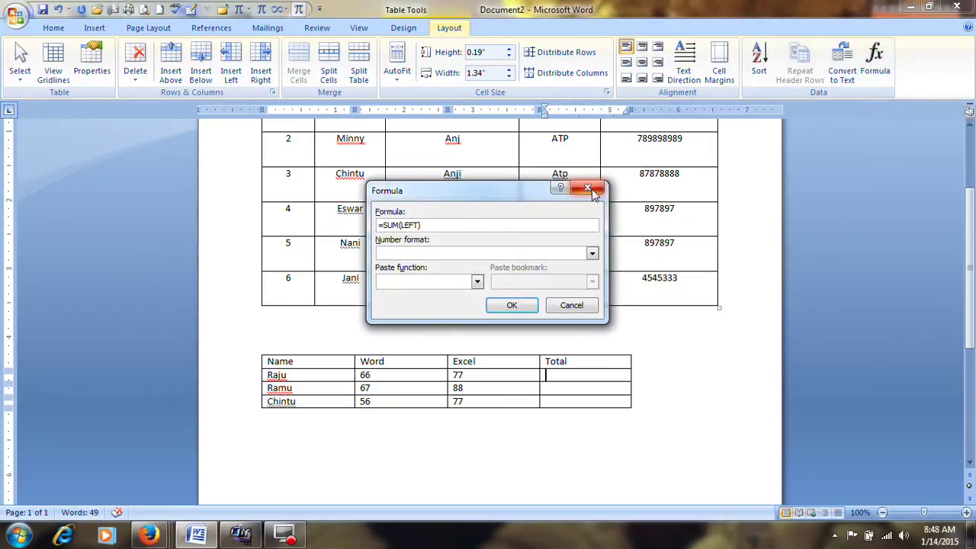
drag(519, 191, 713, 242)
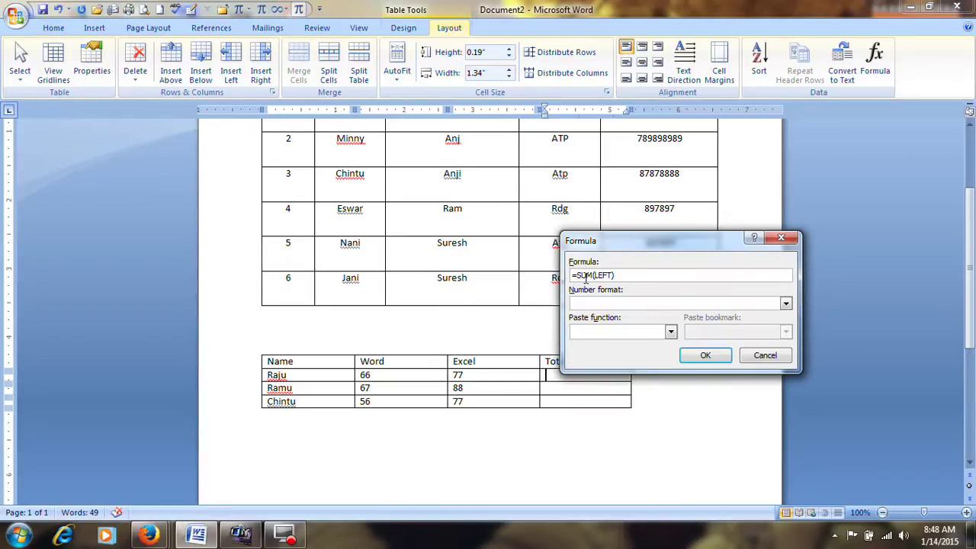
click(670, 332)
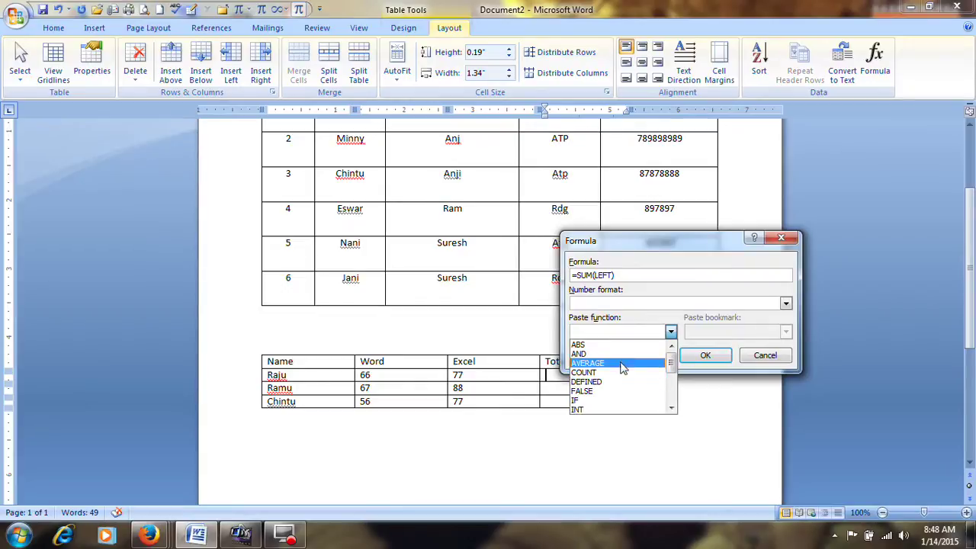
click(618, 276)
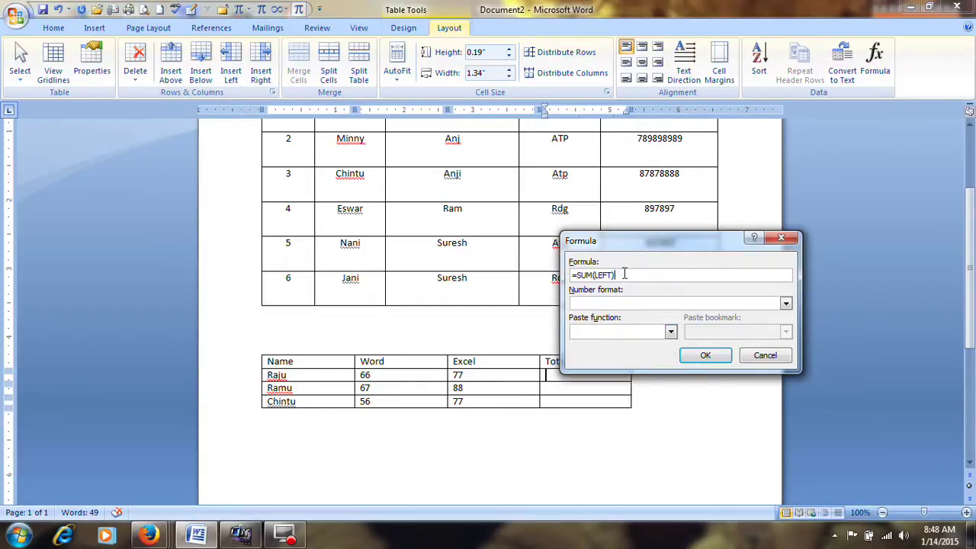
drag(660, 246, 656, 185)
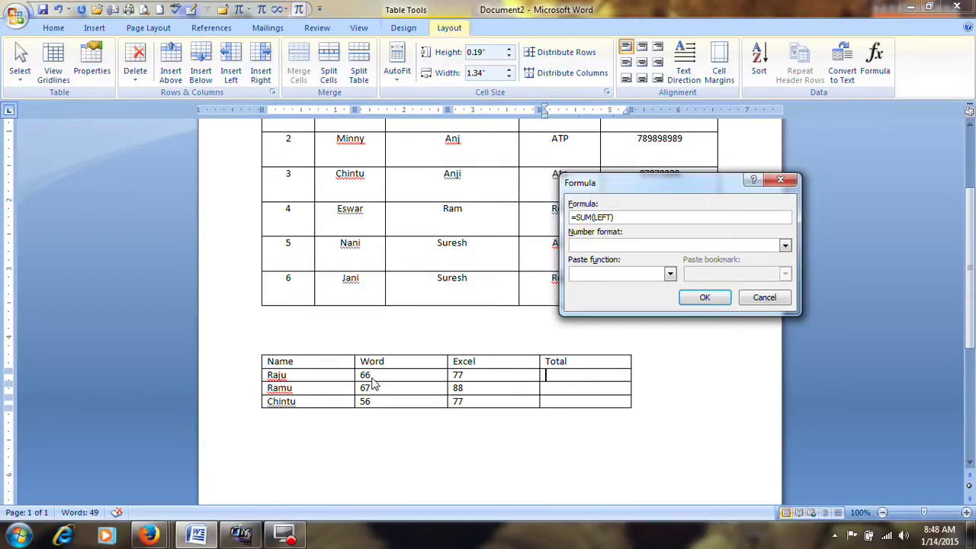
click(608, 218)
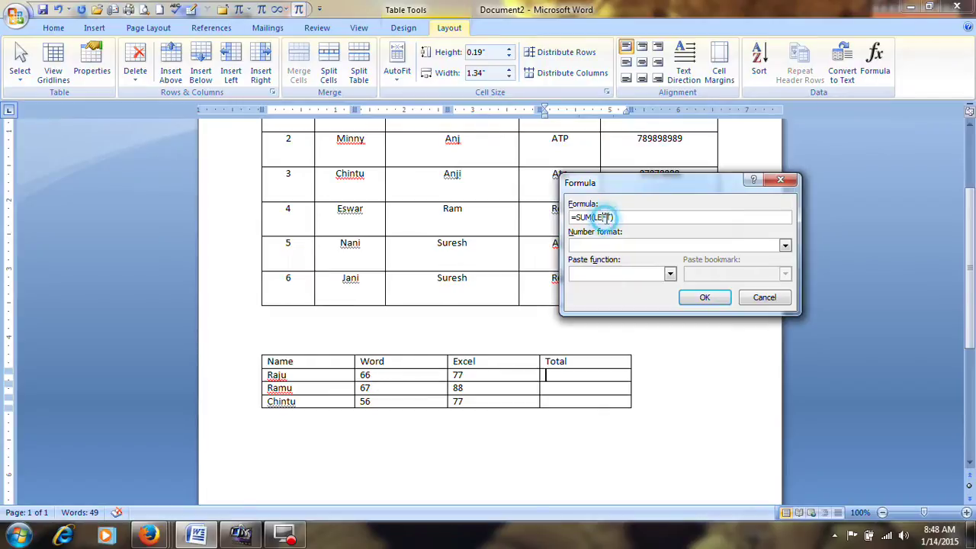
click(704, 298)
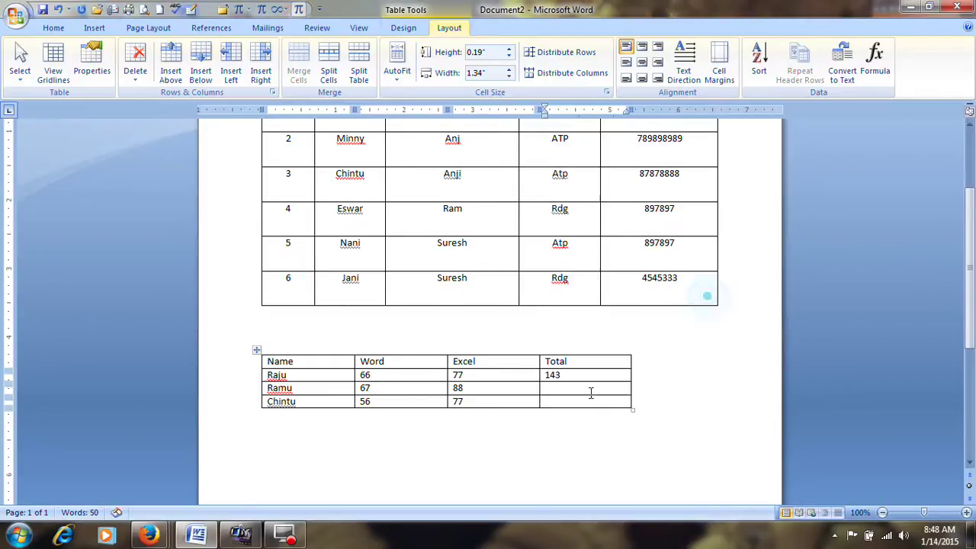
click(558, 392)
click(874, 65)
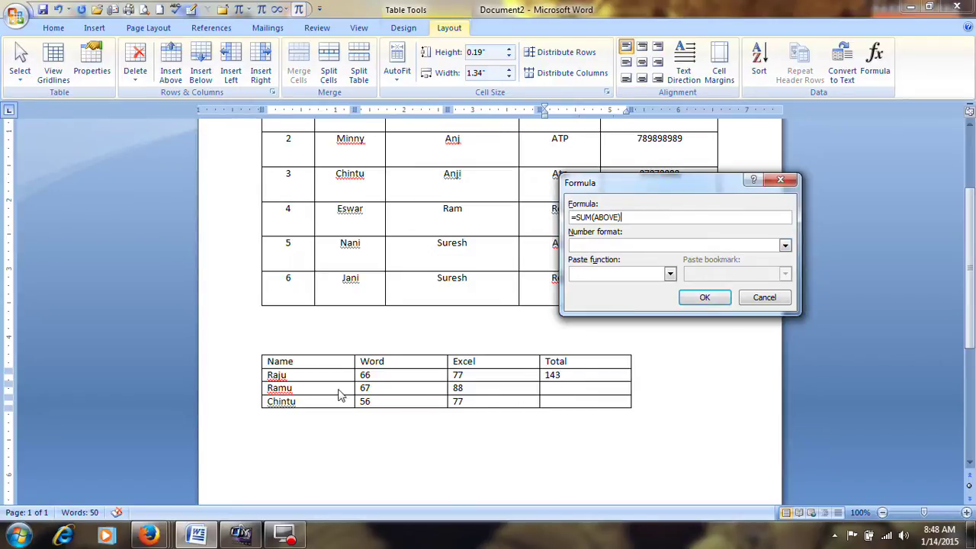
Total the second and third rows with =SUM(LEFT), giving 155 and 133
click(616, 217)
click(705, 300)
click(579, 402)
click(877, 67)
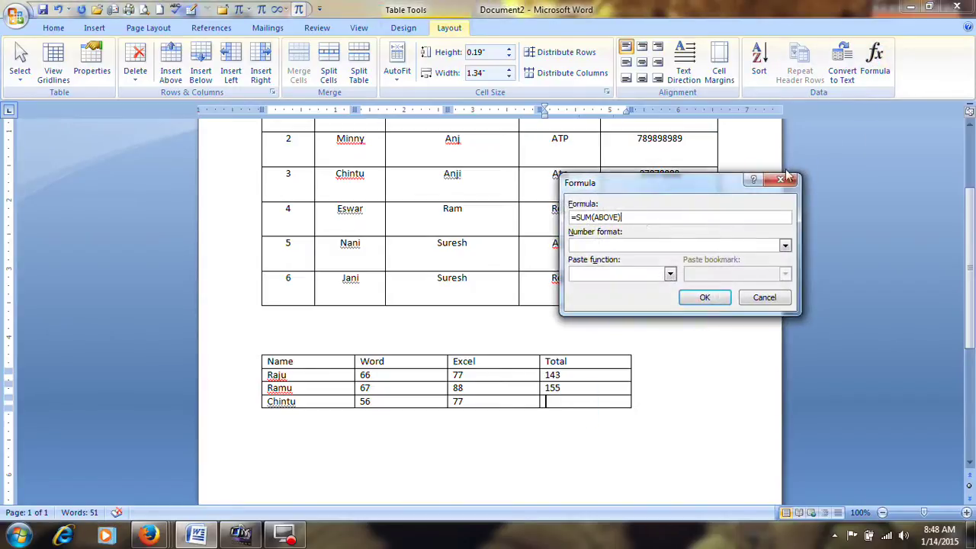
click(616, 218)
click(703, 298)
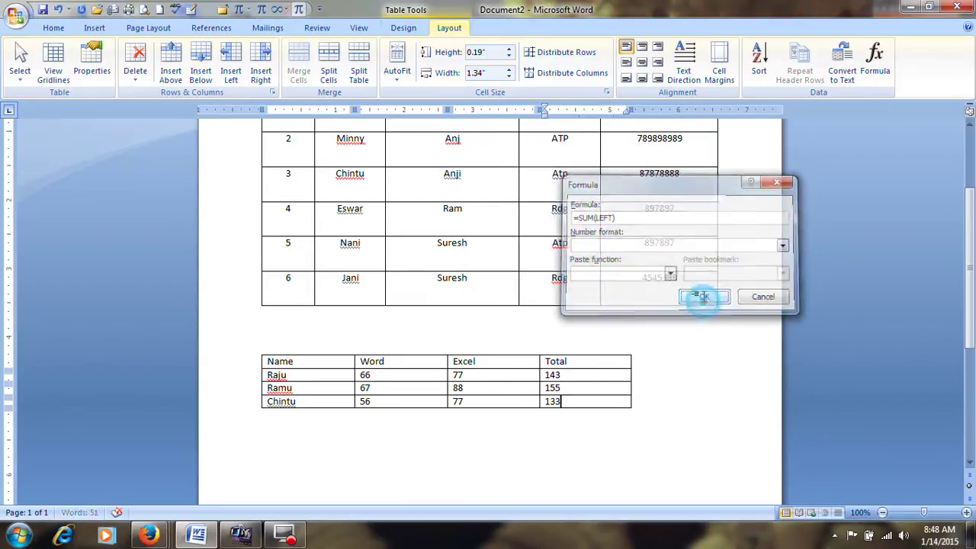
Add a new bottom row whose Total sums the column above to 431
click(602, 404)
key(Tab)
click(566, 416)
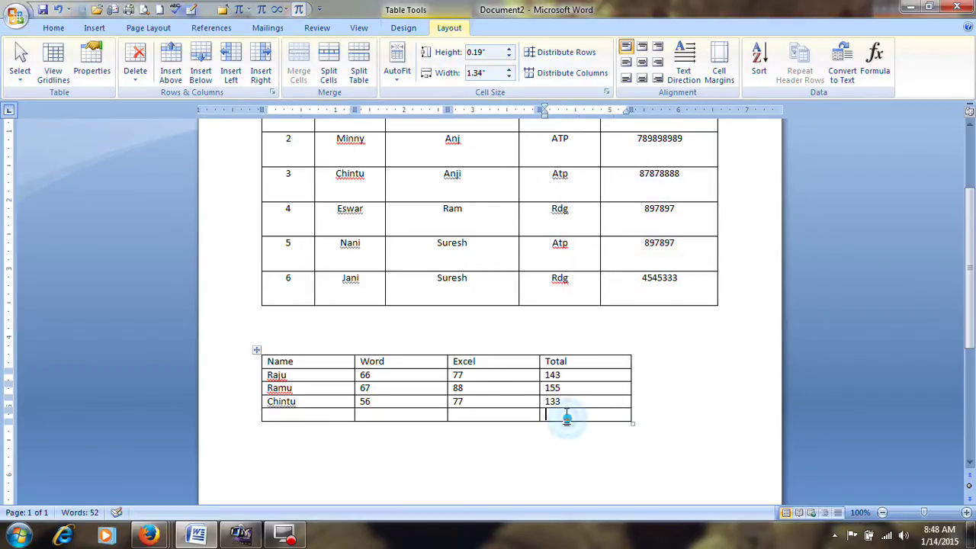
click(875, 57)
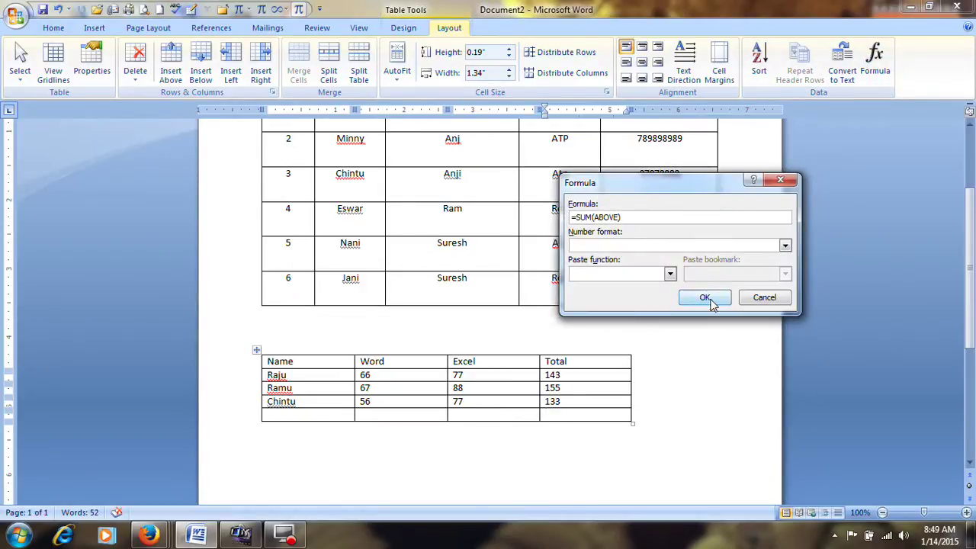
click(706, 295)
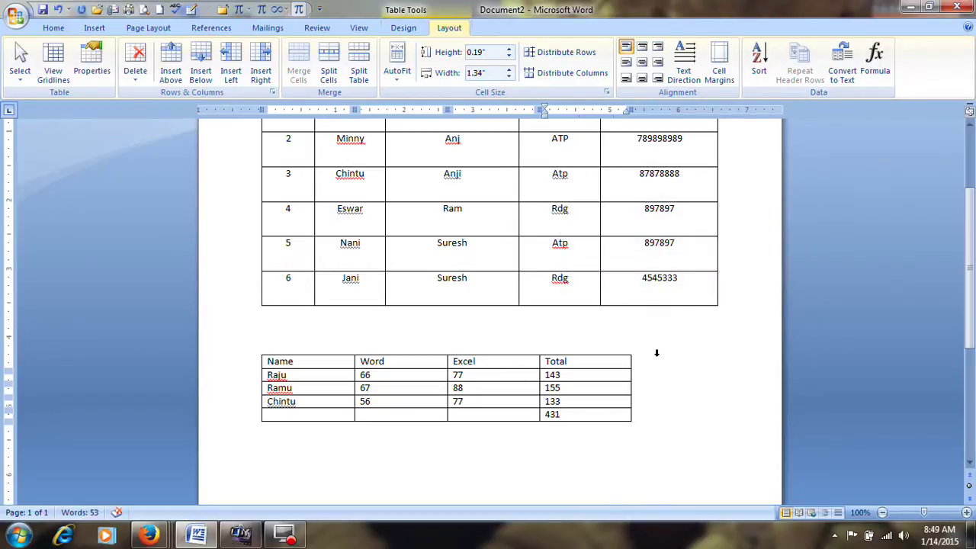
Below the marks table, type the header line Sno,name,add,ph
scroll(627, 440, down, 2)
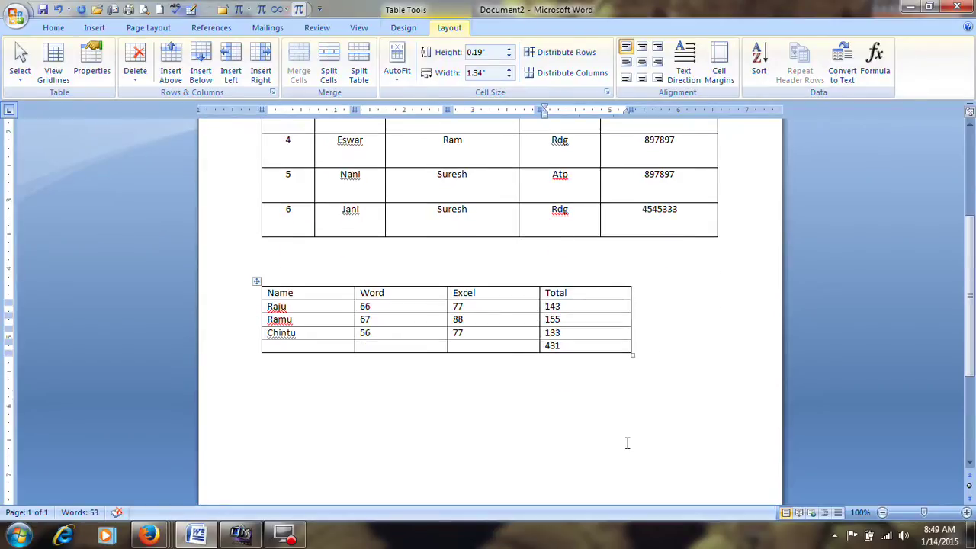
click(665, 398)
key(Return)
key(Return)
key(Return)
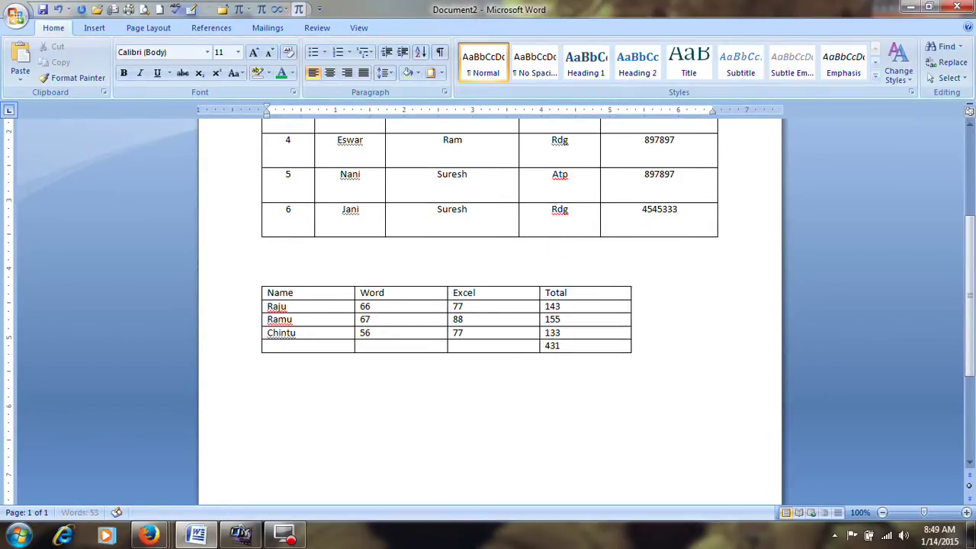
text(SN)
key(BackSpace)
text(s)
key(BackSpace)
text(no,name,add,ph)
key(Return)
Type records 1 and 2 as comma-separated lines with name, rdg and a phone number
text(1,ramu)
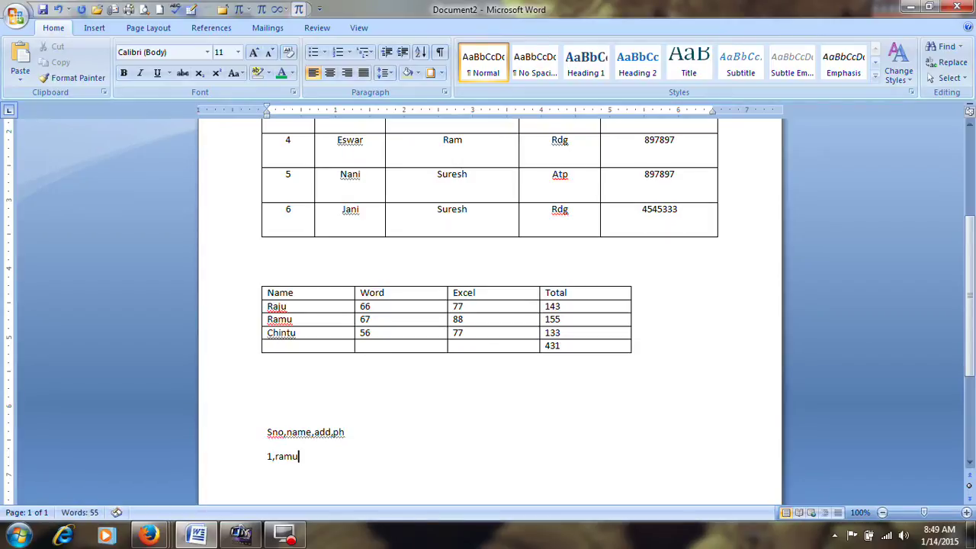
text(,rdg,78787888)
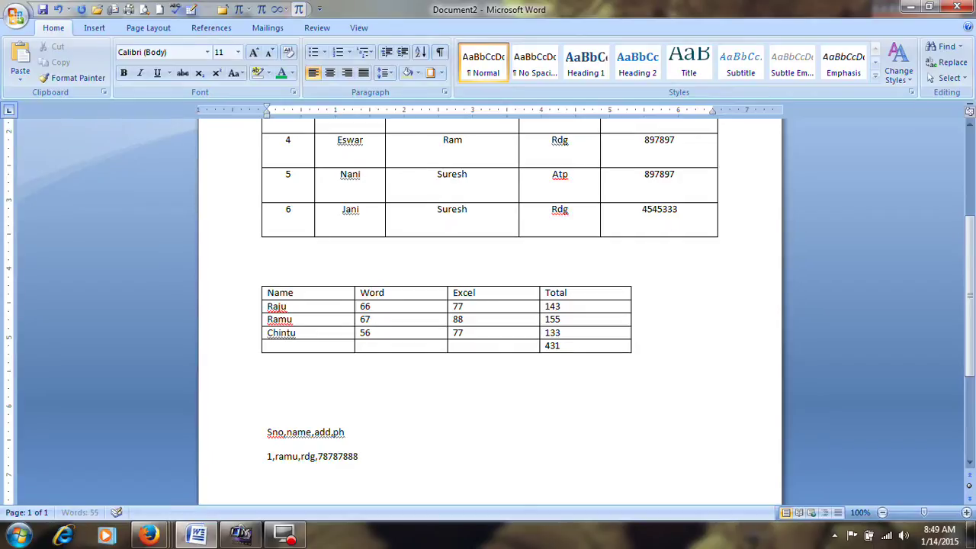
key(Return)
text(2,ch)
click(584, 433)
text(ntu)
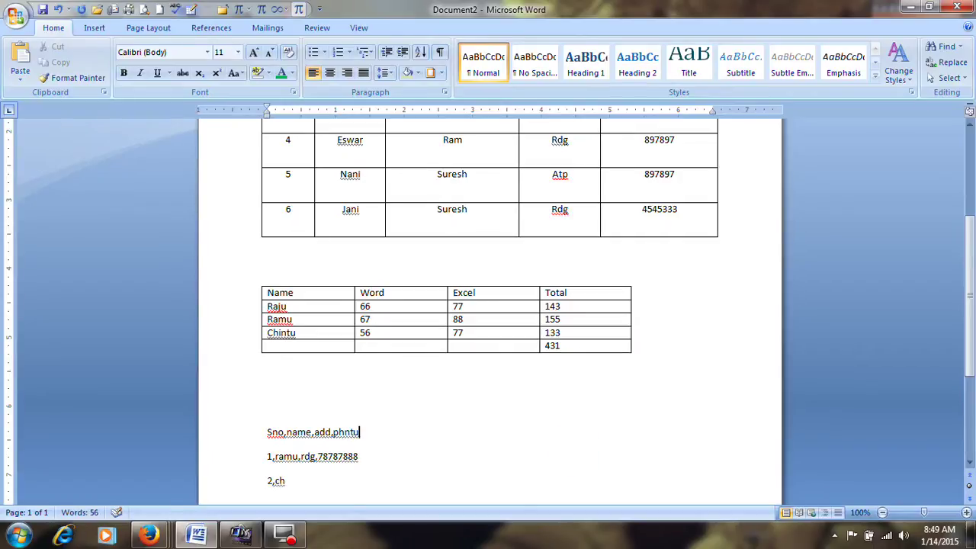
key(BackSpace)
key(BackSpace)
click(420, 505)
click(336, 485)
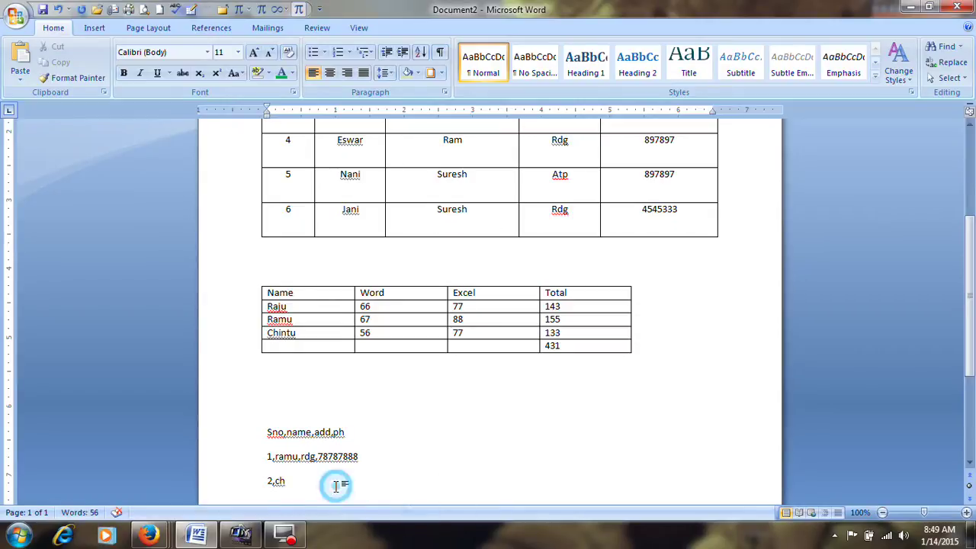
text(in)
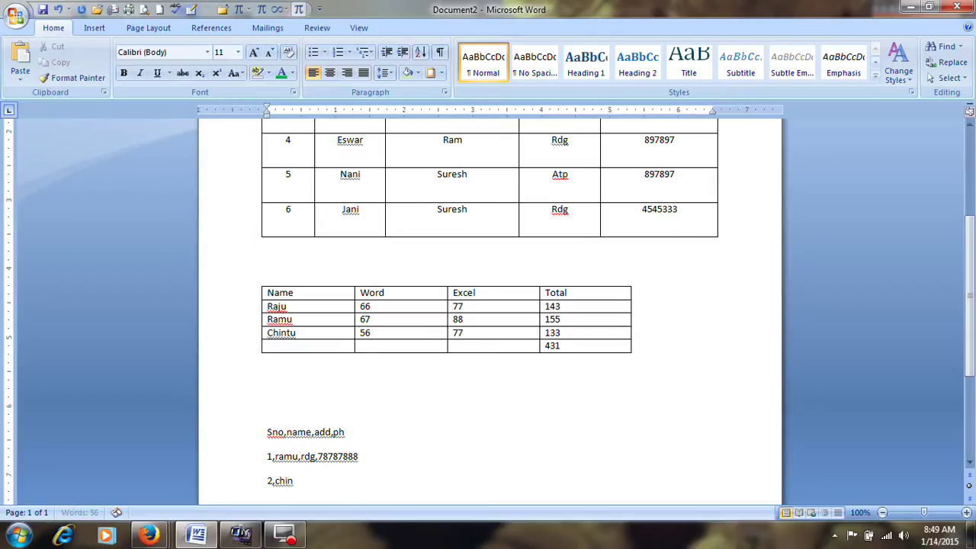
text(tu,rdg,7777)
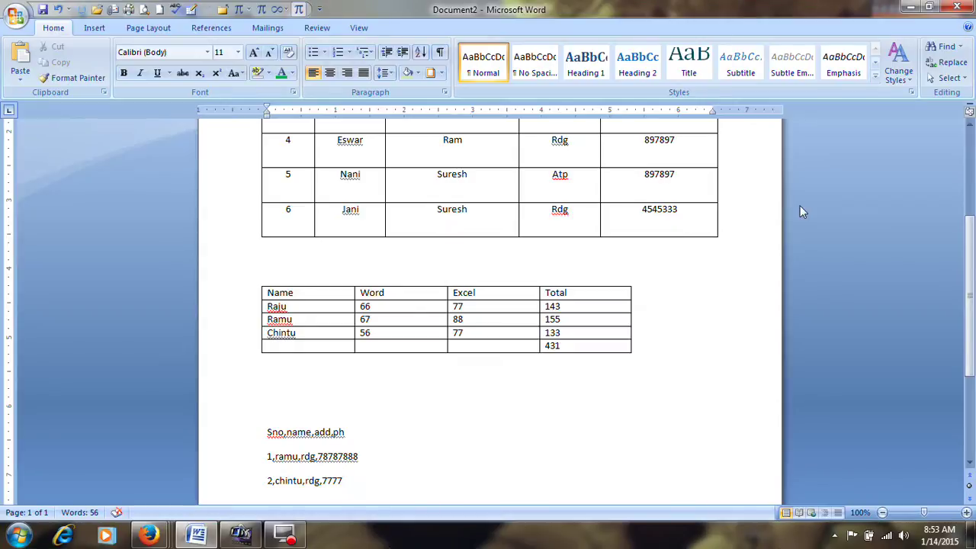
text(8888)
key(Return)
Type record 3 as a comma-separated line with name, ratp and a phone number
text(3,)
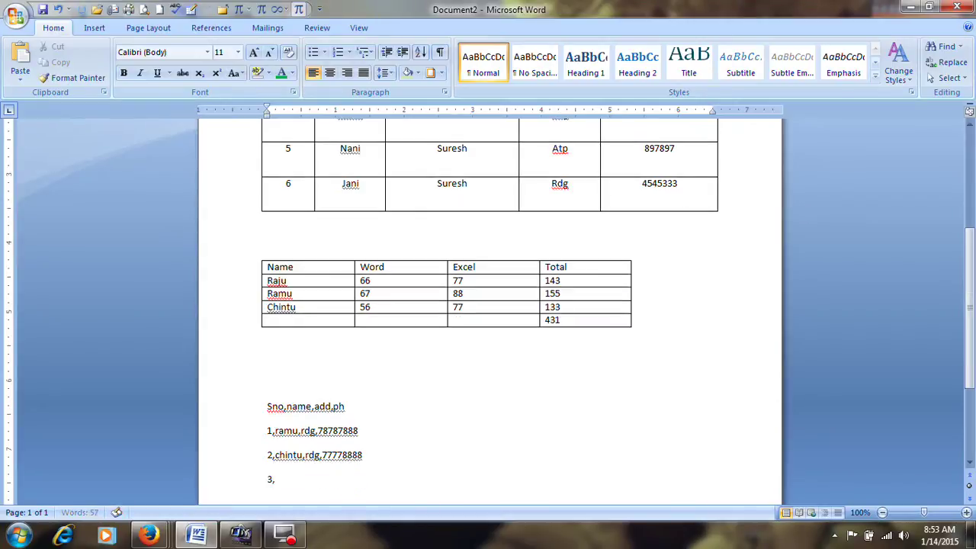
text(Minny,atp,8787888)
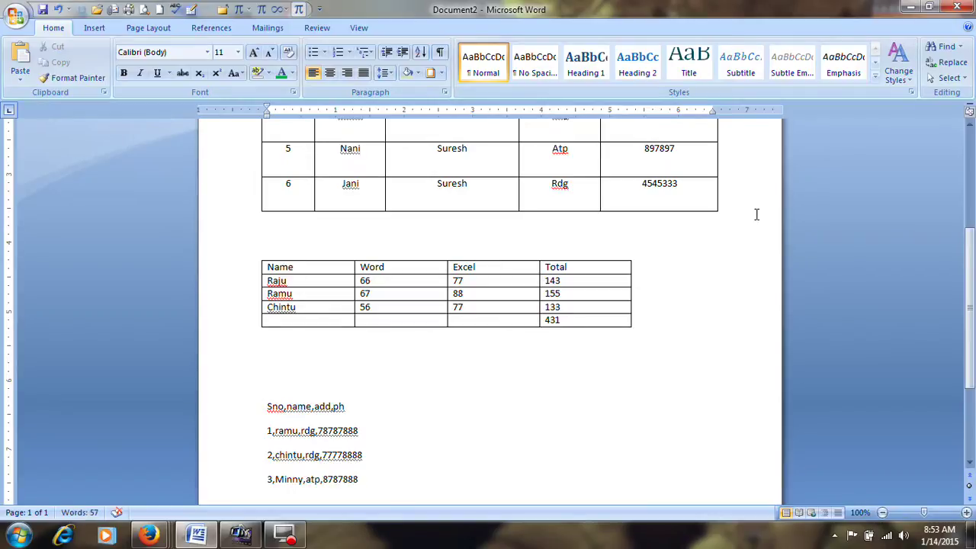
scroll(756, 214, down, 2)
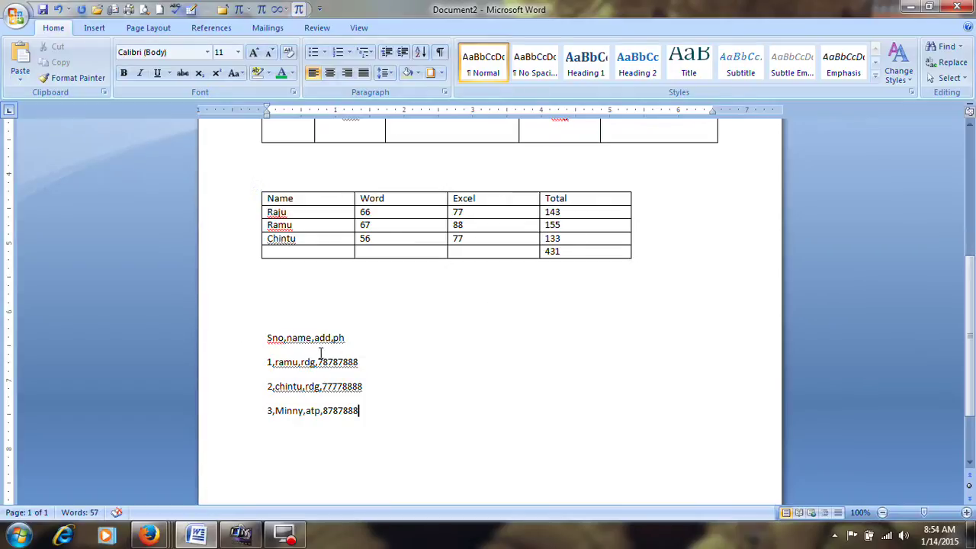
click(362, 385)
scroll(282, 381, down, 1)
Convert the four comma-separated lines into a table using Commas as the separator
drag(260, 306, 372, 373)
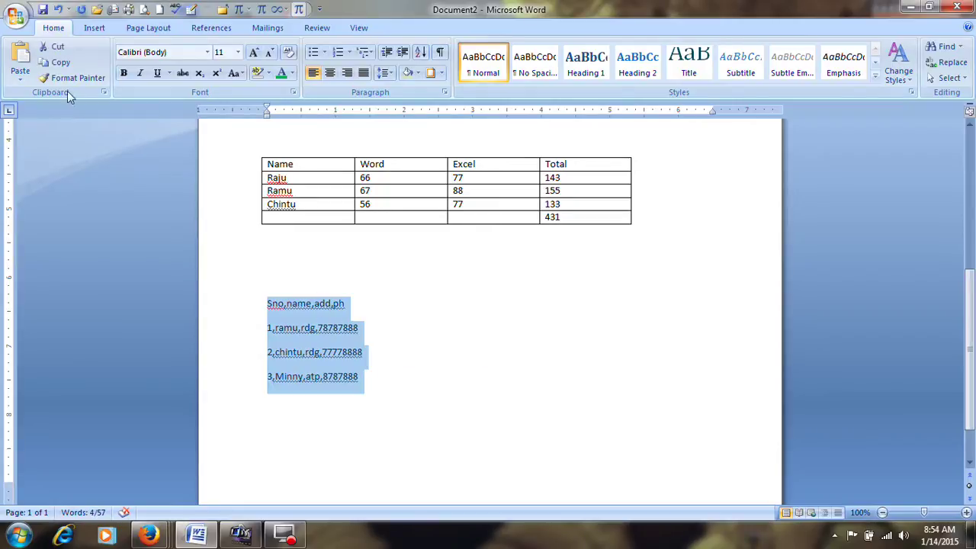
click(84, 29)
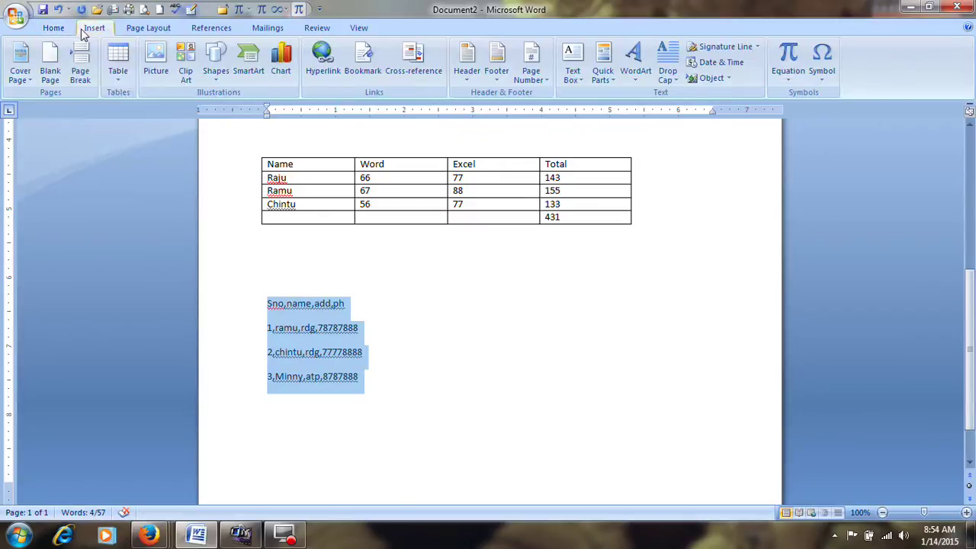
click(119, 84)
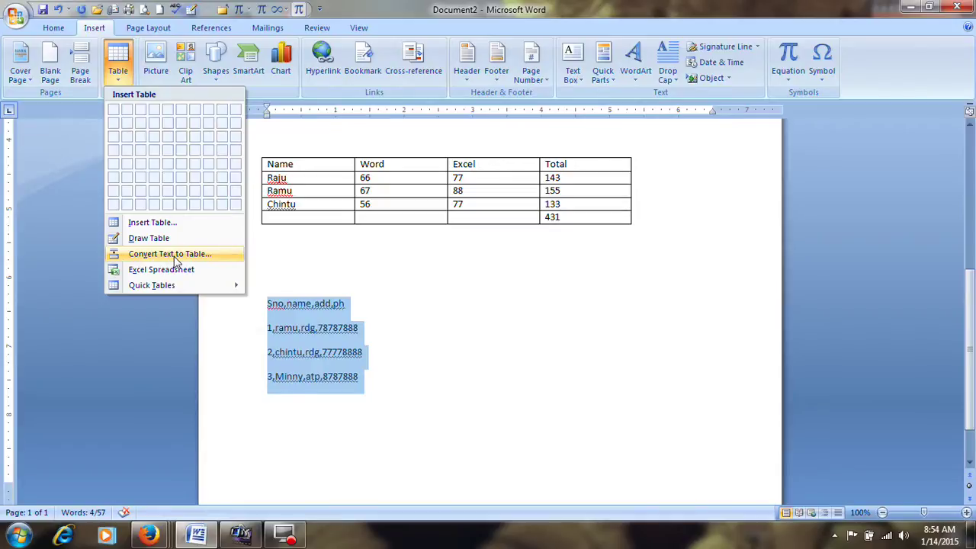
click(173, 256)
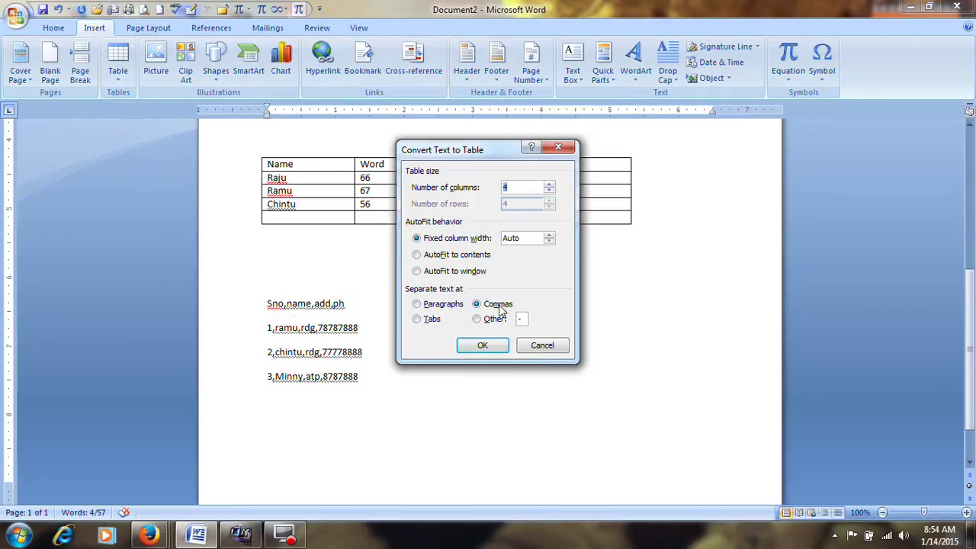
click(492, 347)
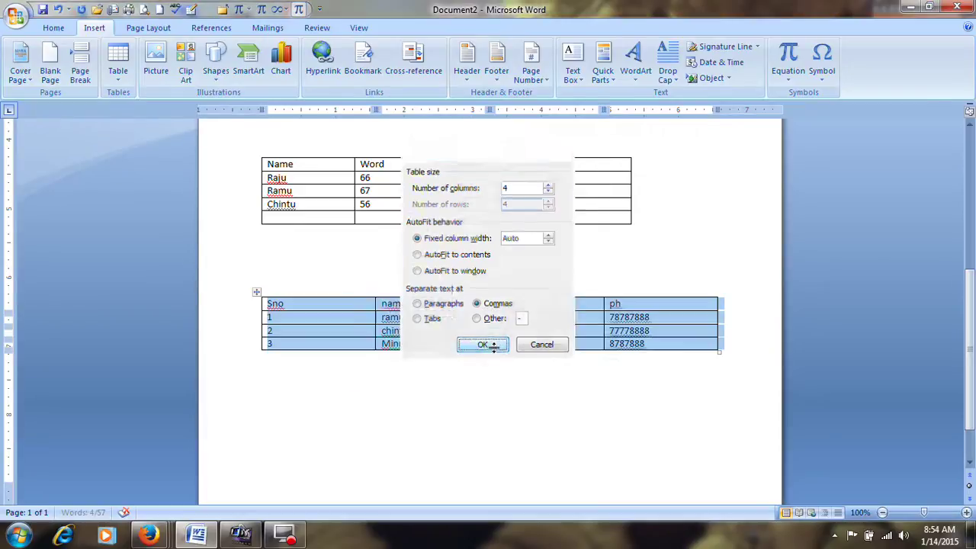
click(469, 320)
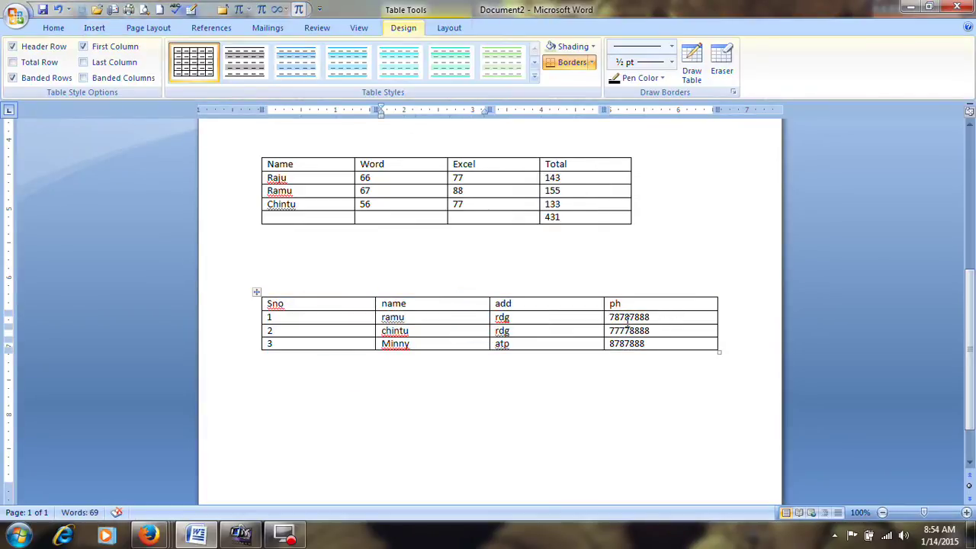
Convert the Sno table to text separated by paragraph marks, then undo it
click(574, 323)
click(343, 322)
click(340, 318)
drag(268, 304, 657, 346)
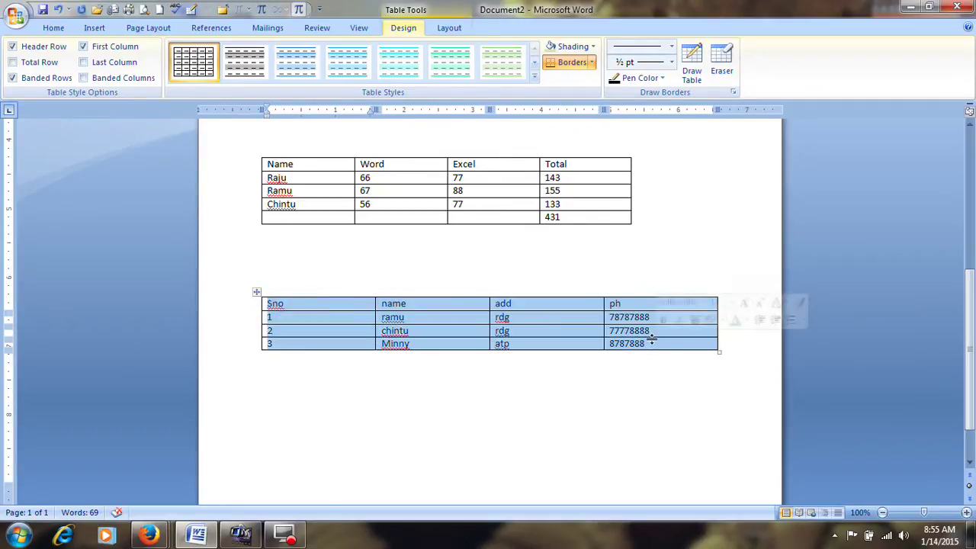
click(448, 28)
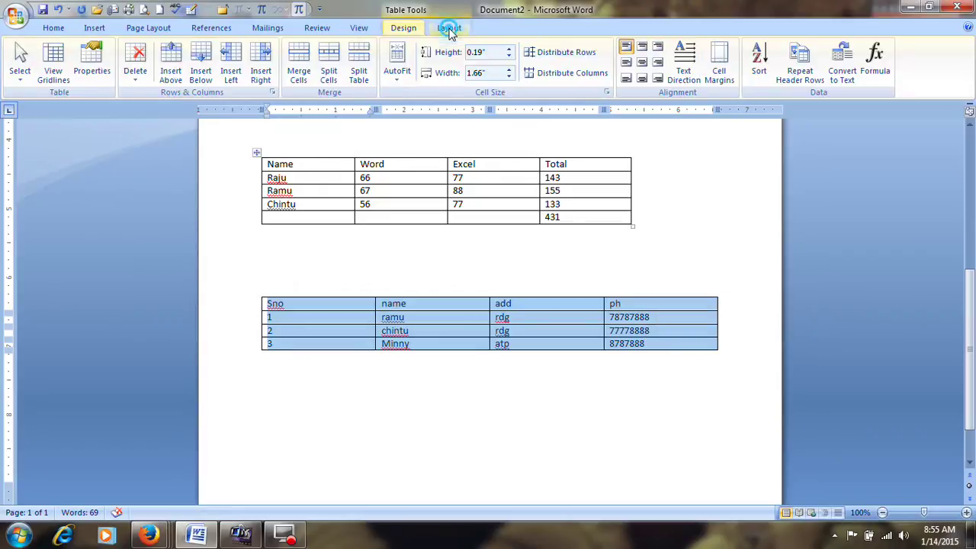
click(851, 74)
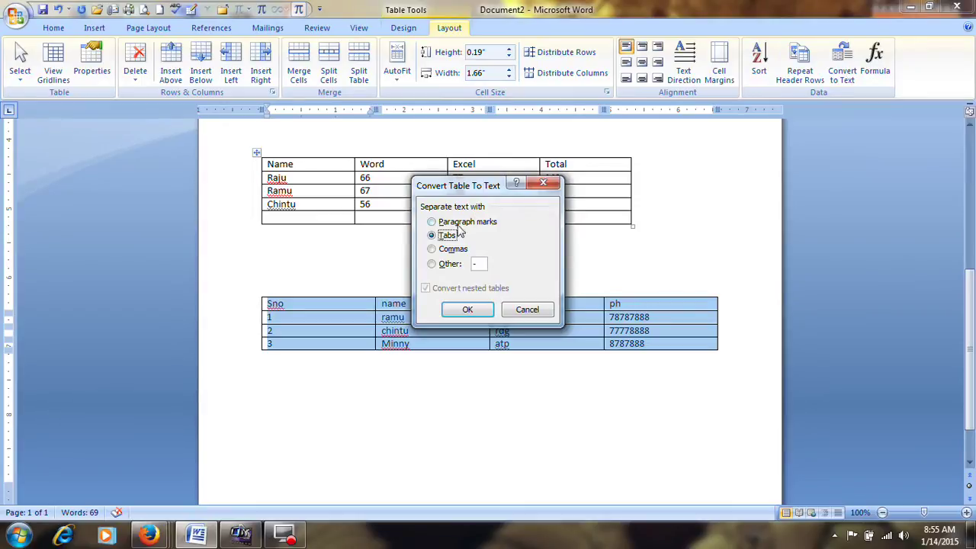
click(449, 221)
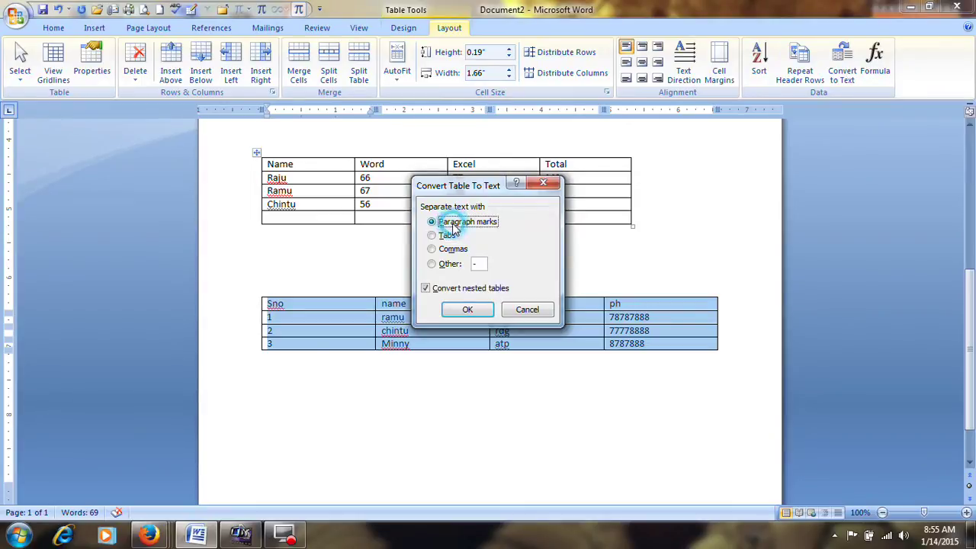
click(463, 310)
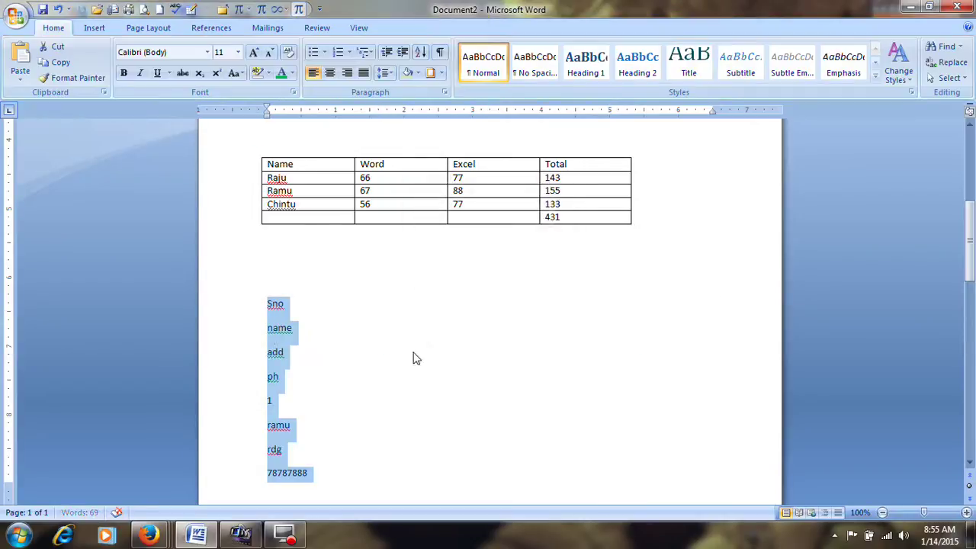
key(ctrl+z)
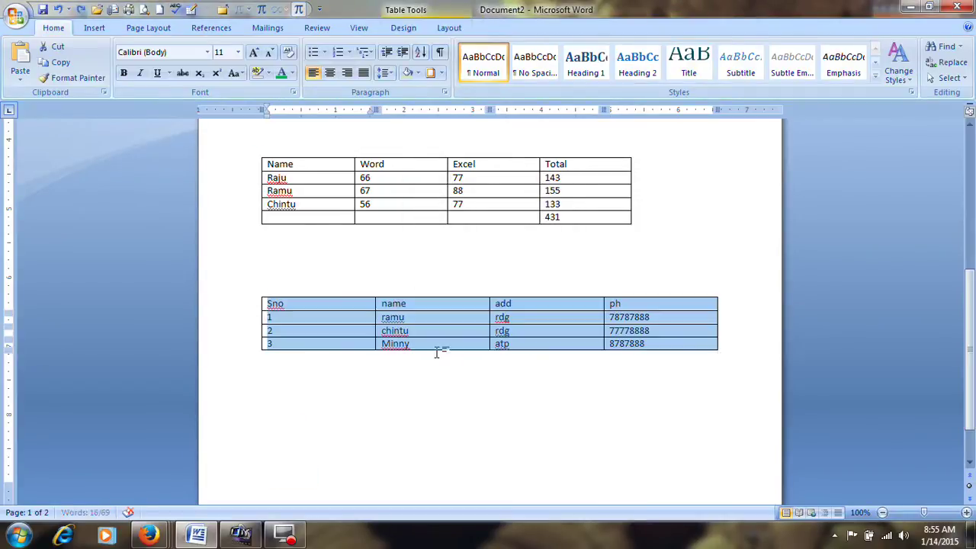
Convert the table to tab-separated text, then undo it
click(450, 28)
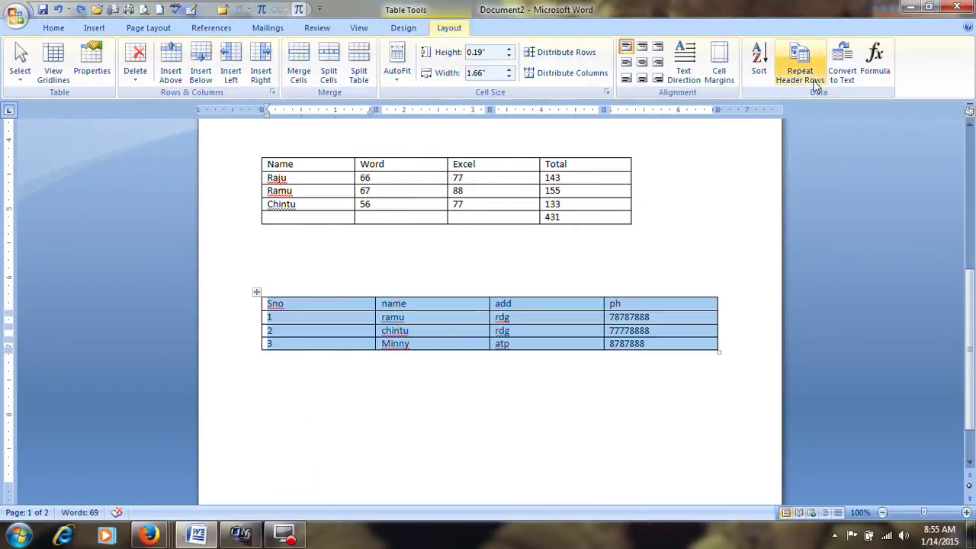
click(841, 68)
click(462, 306)
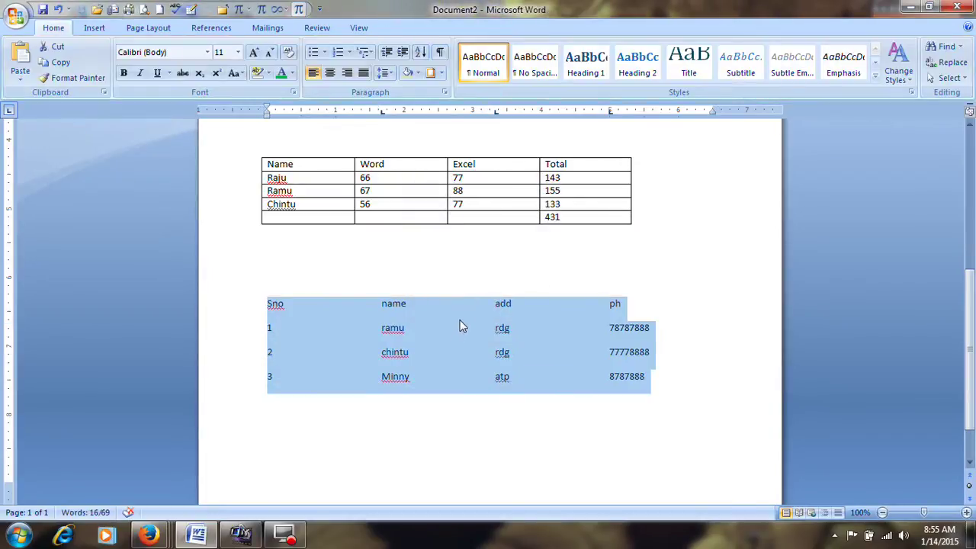
click(461, 326)
key(ctrl+z)
Convert the table to comma-separated text, then undo it
click(449, 27)
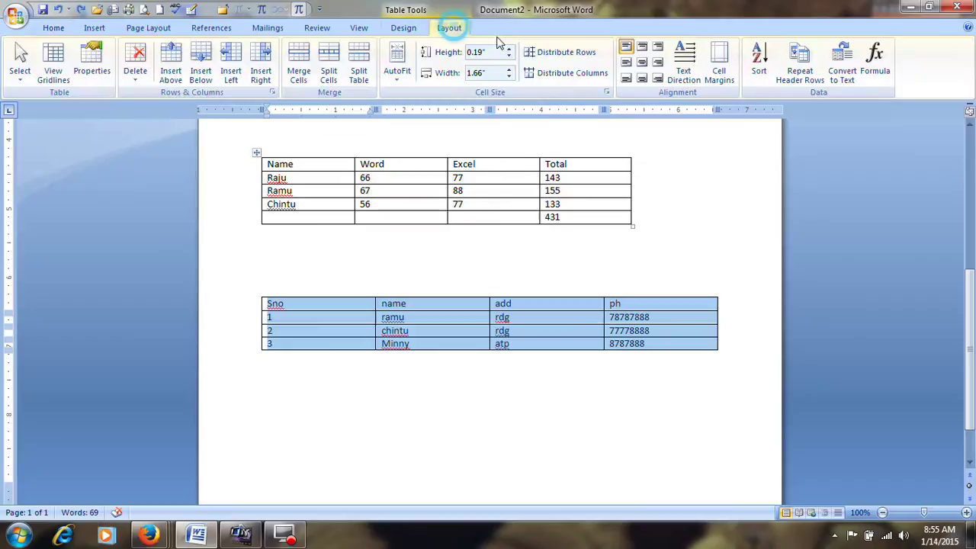
click(849, 69)
click(456, 249)
click(467, 311)
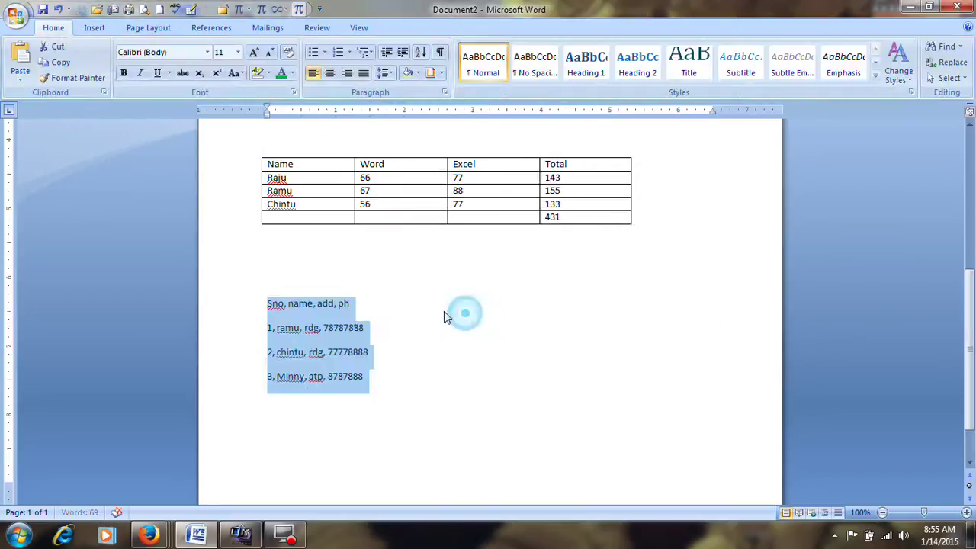
click(347, 309)
key(ctrl+z)
click(449, 28)
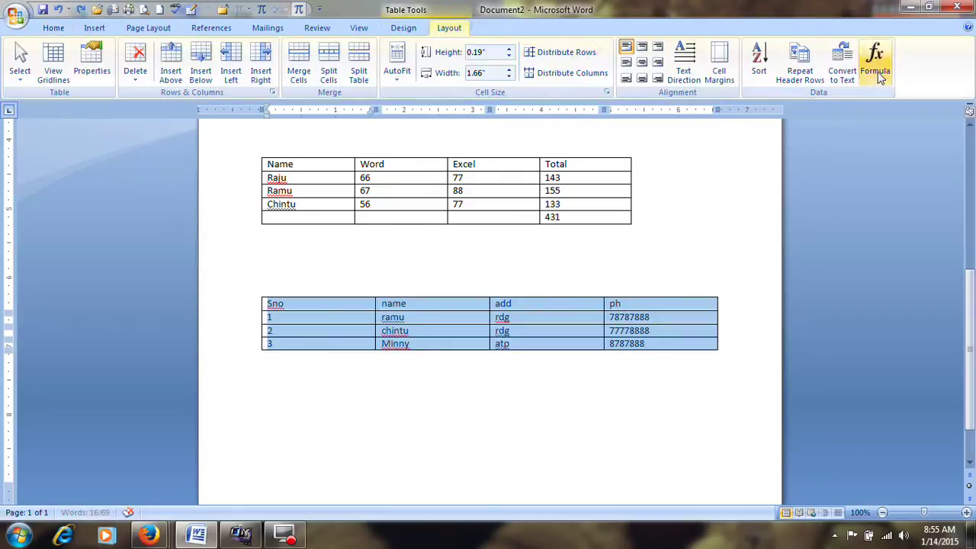
click(842, 65)
Convert the Sno table to *-separated text, then back into a table using * as separator
click(436, 264)
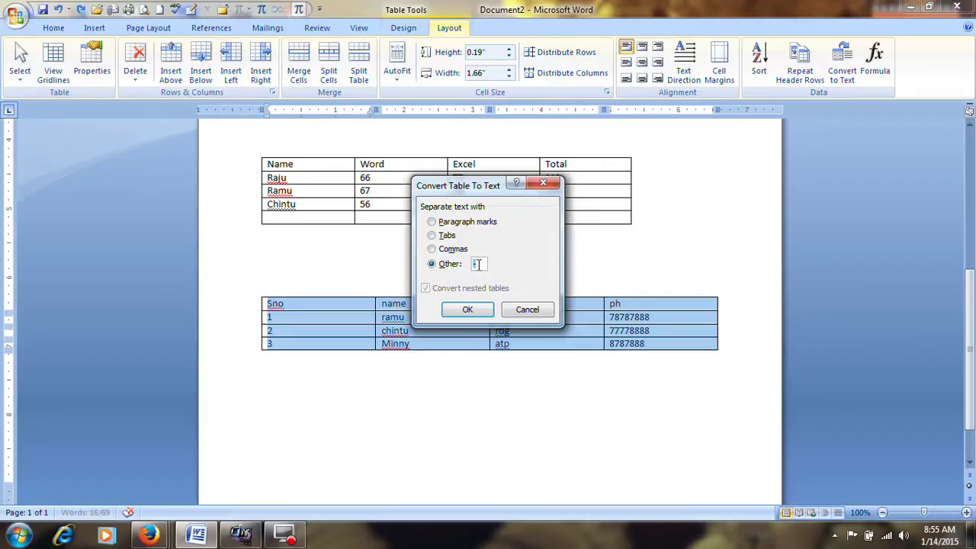
click(467, 310)
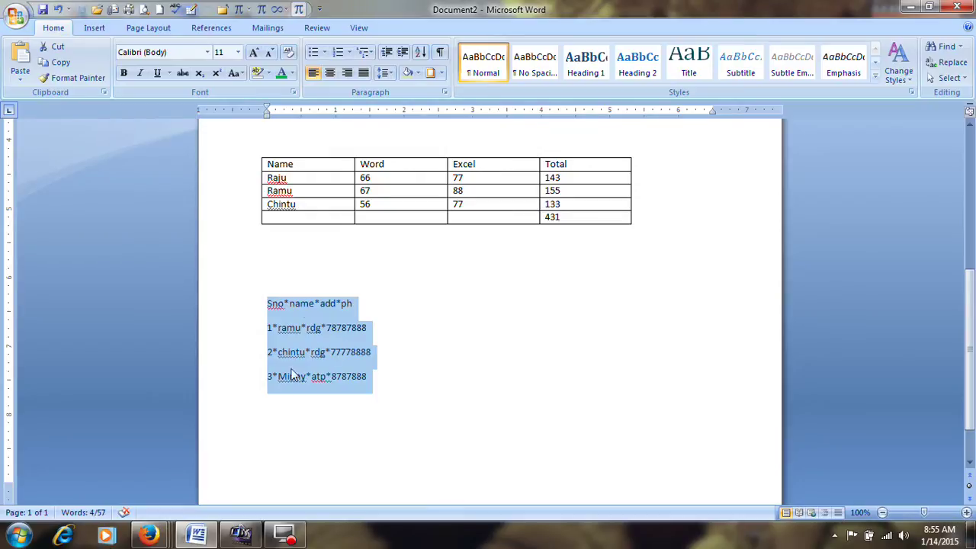
click(89, 29)
click(118, 77)
click(120, 83)
click(120, 83)
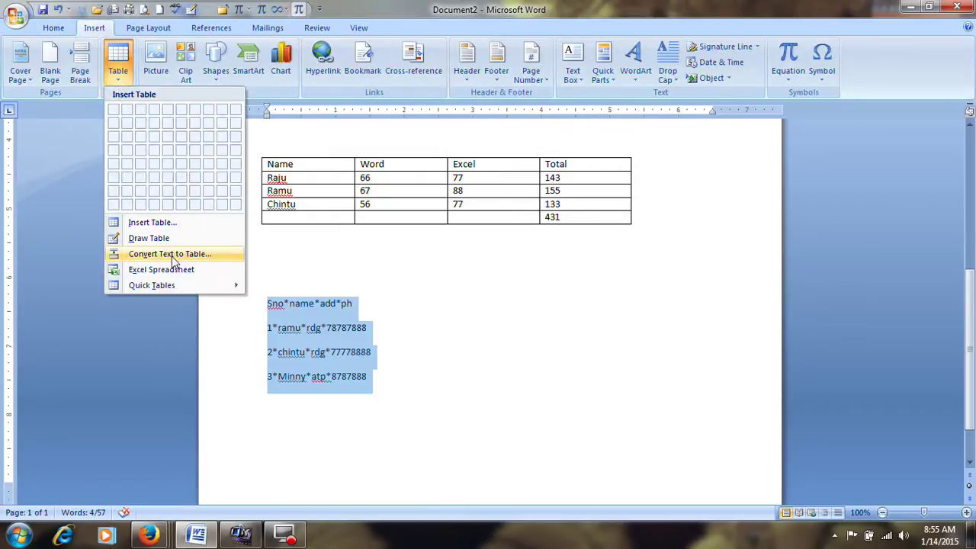
click(172, 254)
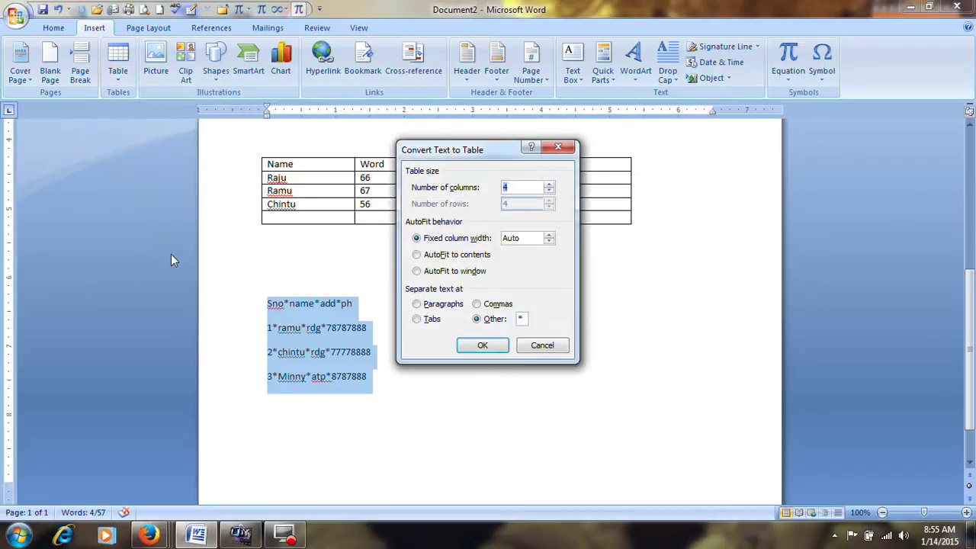
click(482, 346)
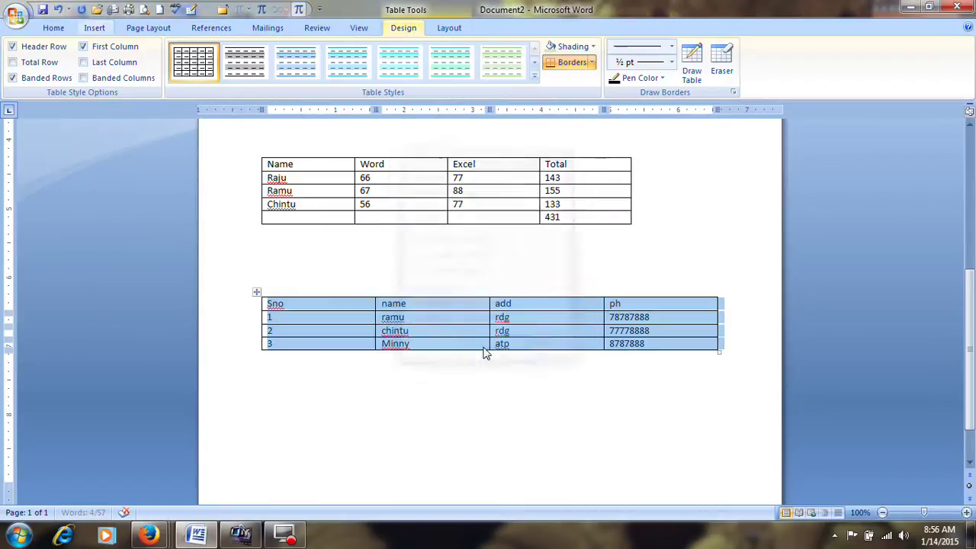
click(536, 333)
Select the whole Slno details table and apply Medium Shading 2 - Accent 2
scroll(526, 336, up, 6)
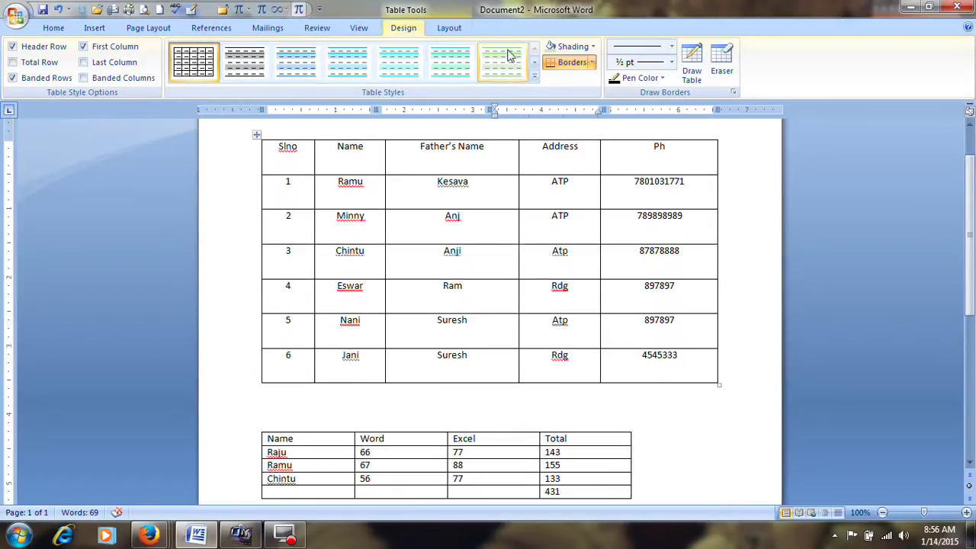
click(448, 27)
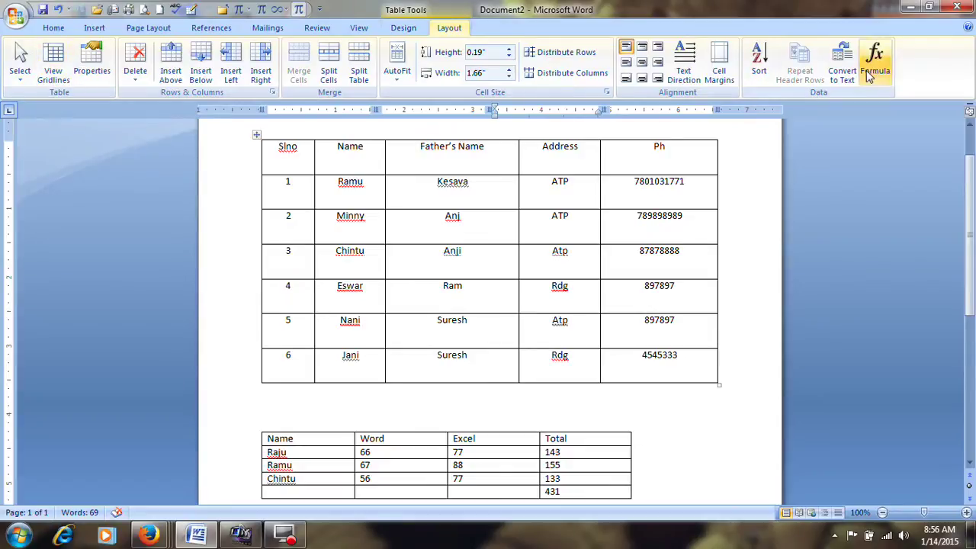
scroll(564, 266, up, 2)
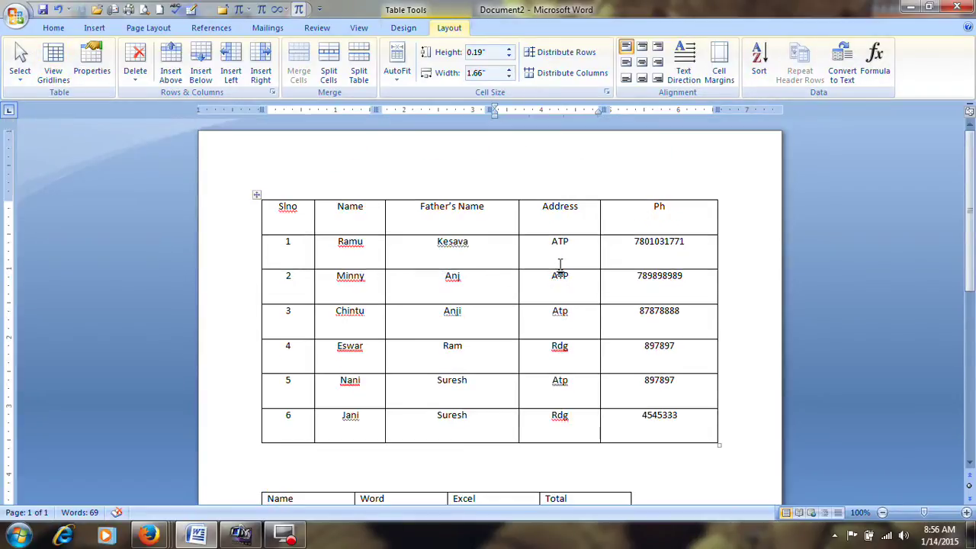
click(440, 242)
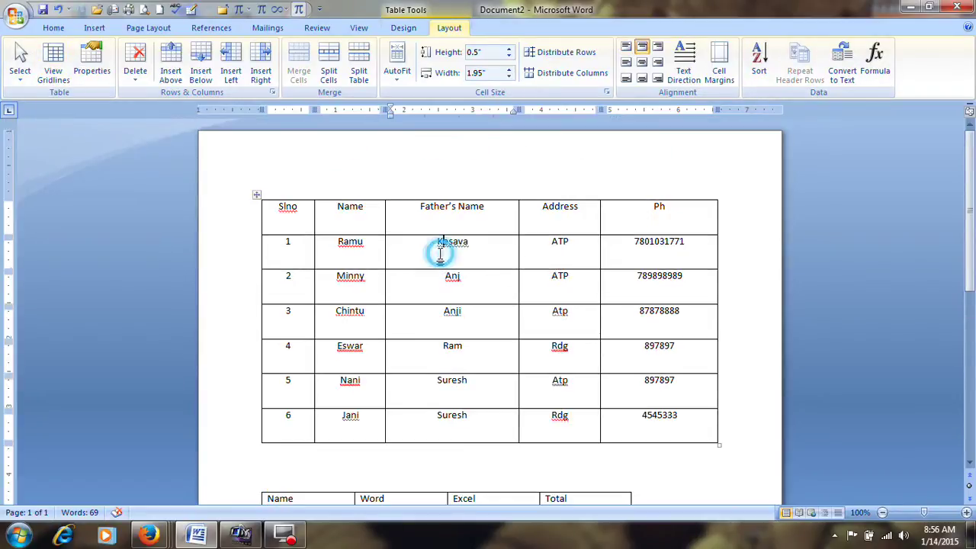
click(258, 195)
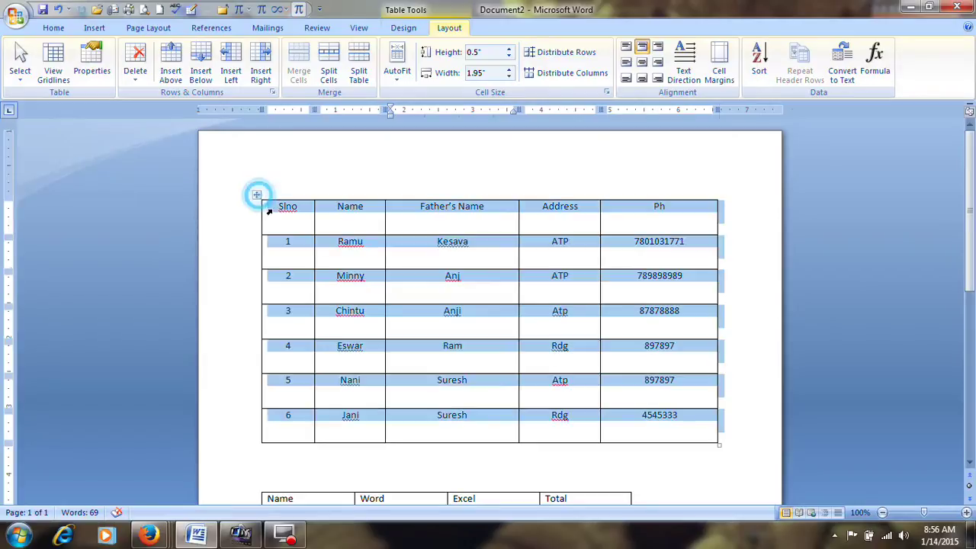
click(404, 30)
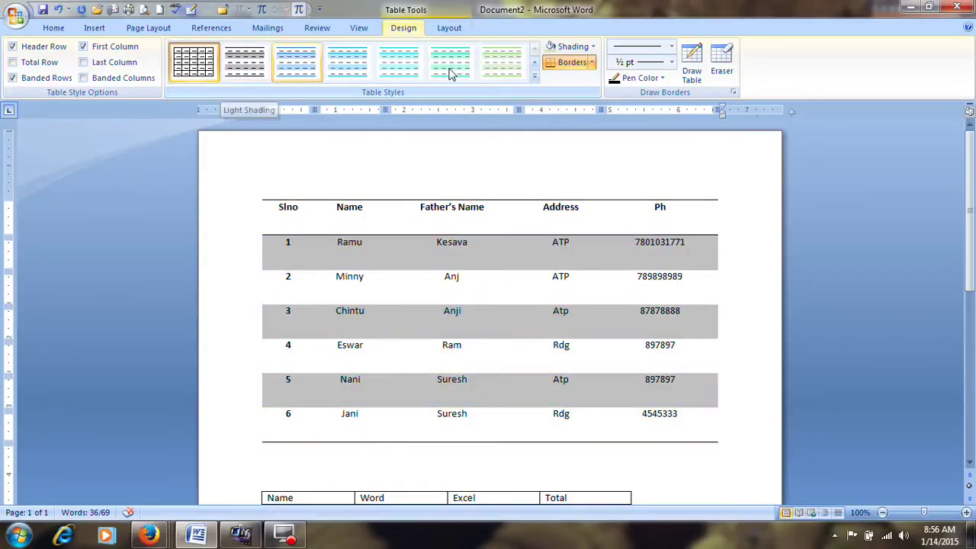
click(536, 79)
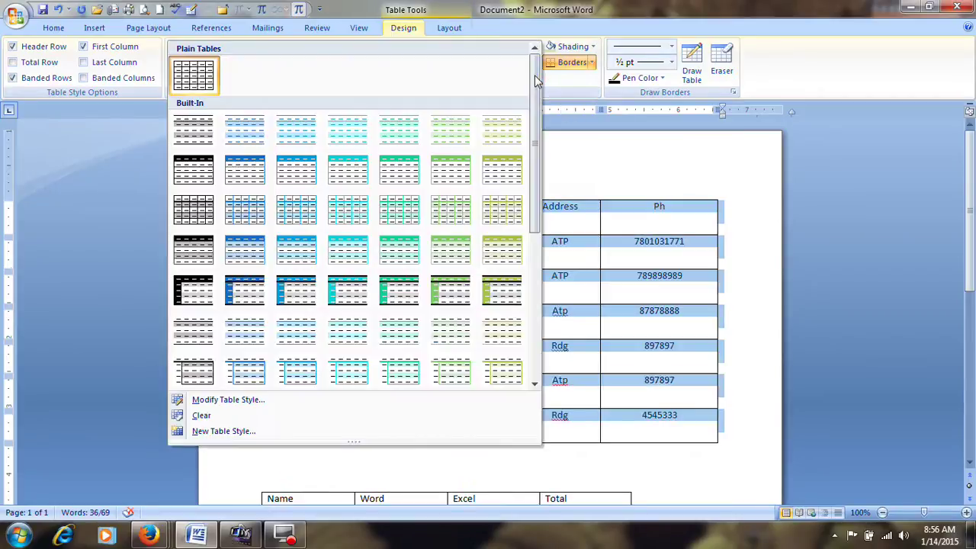
click(292, 299)
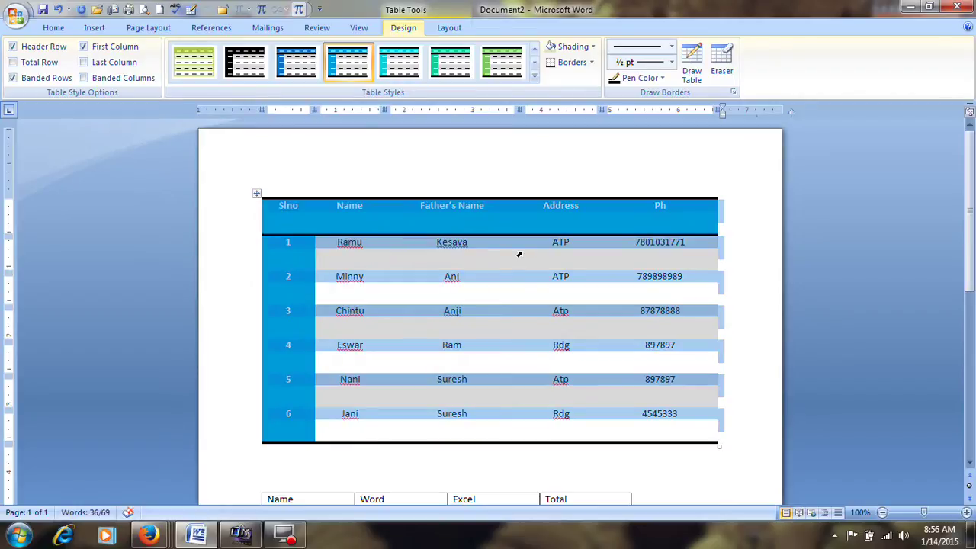
Give the table All Borders, then make them a thick 3 pt red line
click(587, 61)
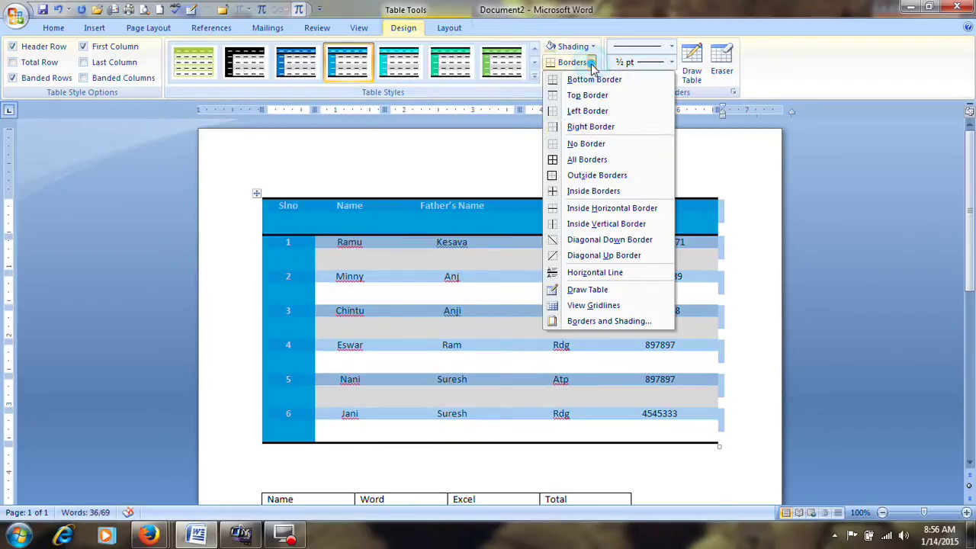
click(592, 160)
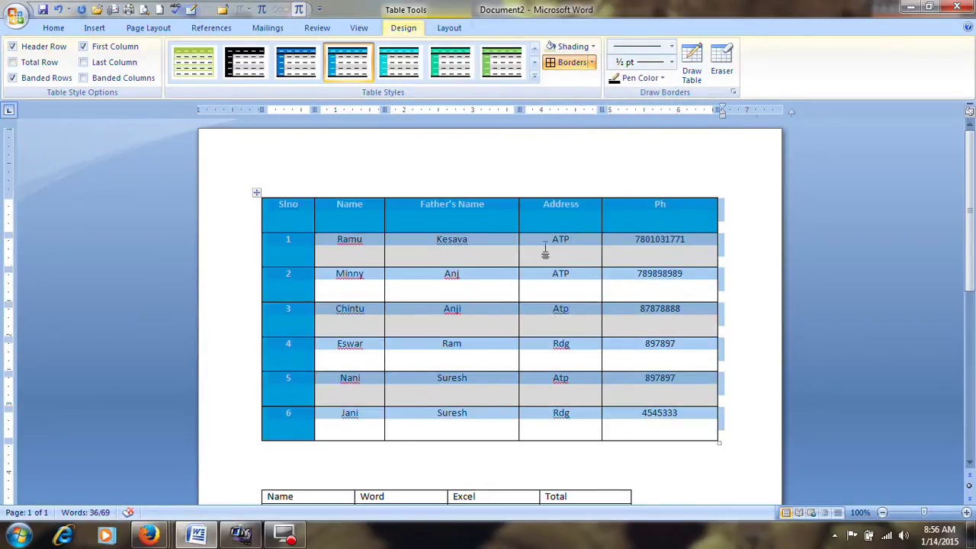
click(591, 63)
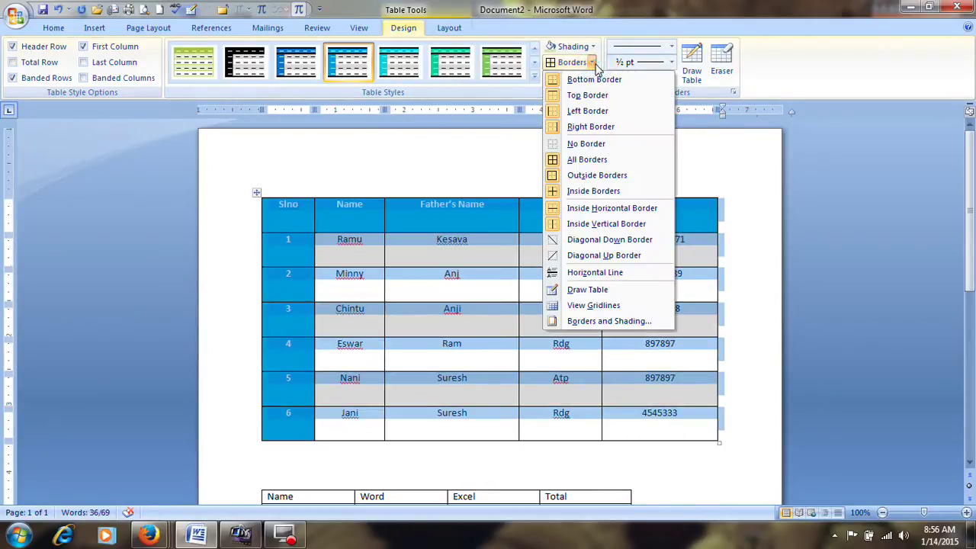
click(598, 323)
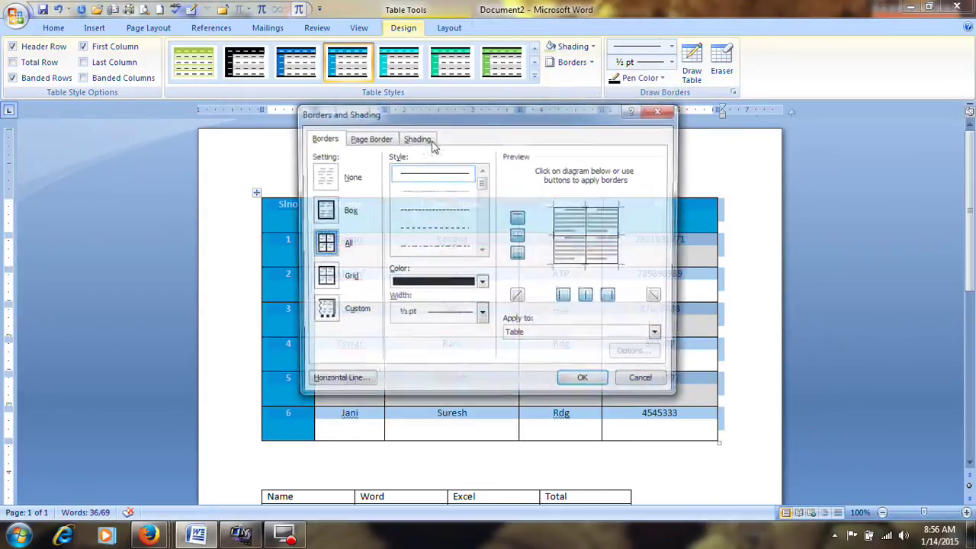
click(487, 254)
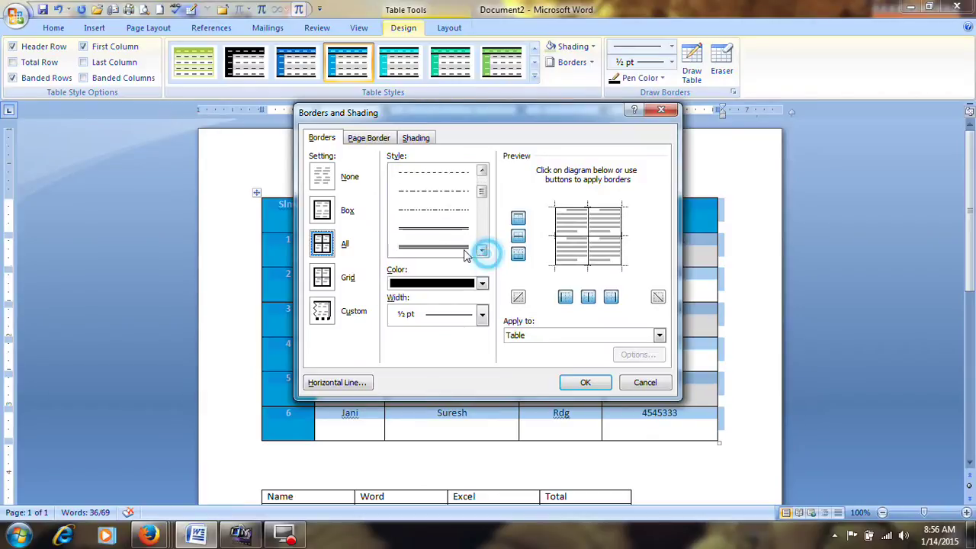
click(483, 250)
click(453, 247)
click(480, 283)
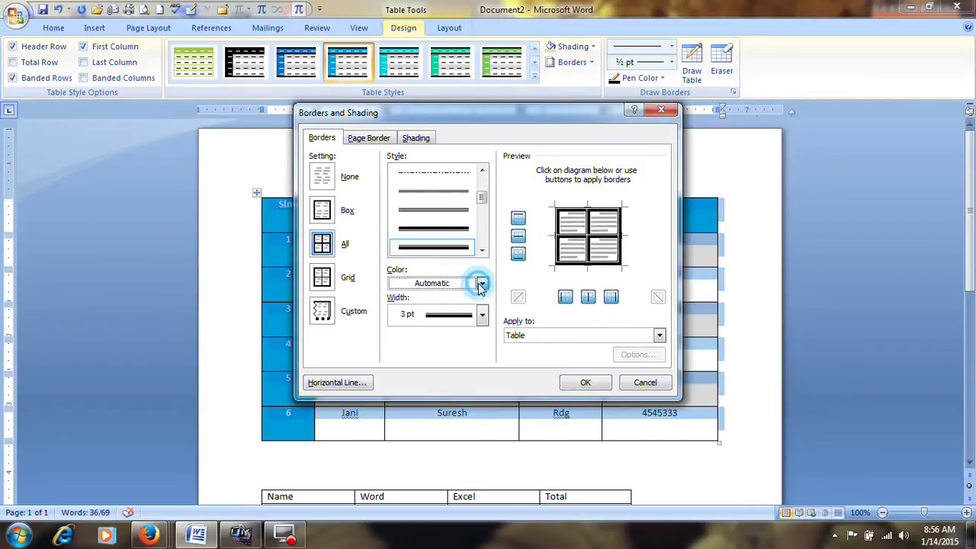
click(405, 407)
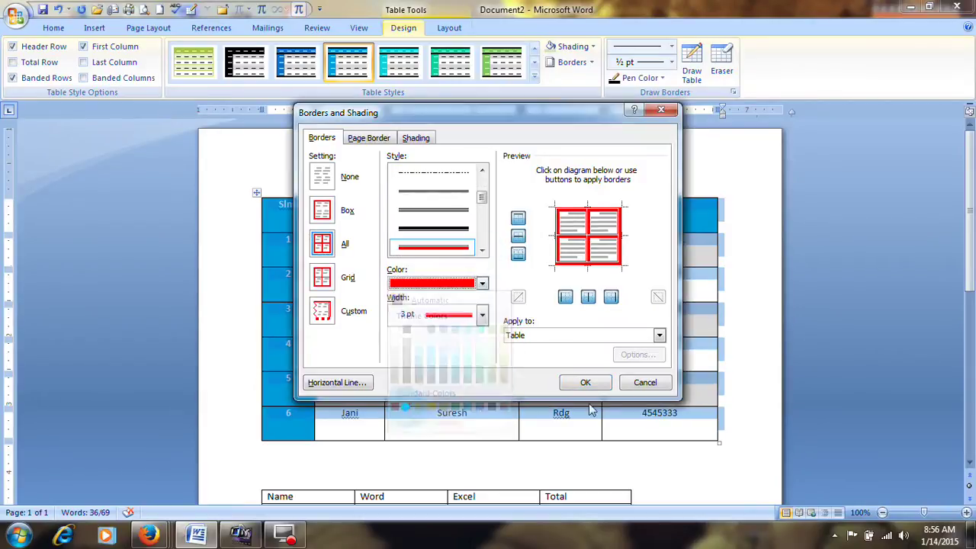
click(576, 381)
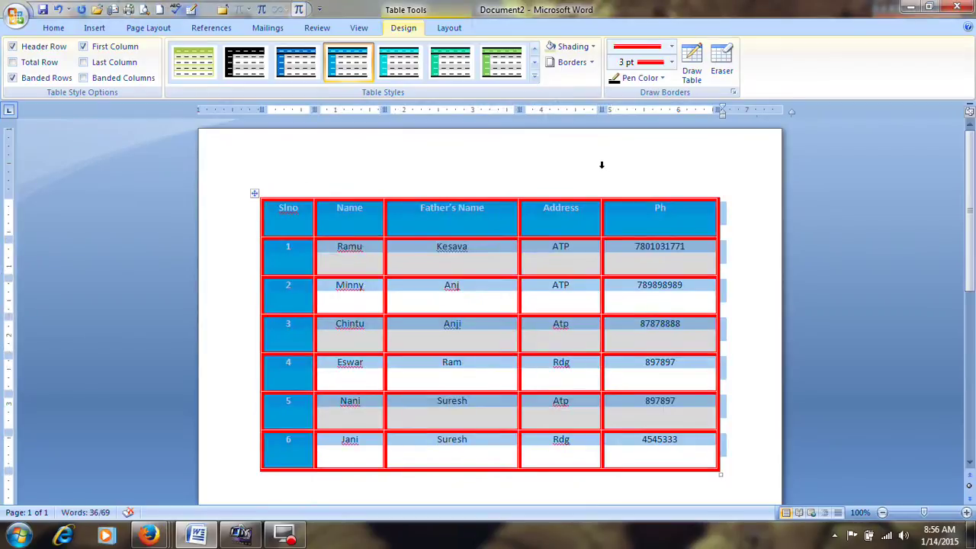
click(534, 77)
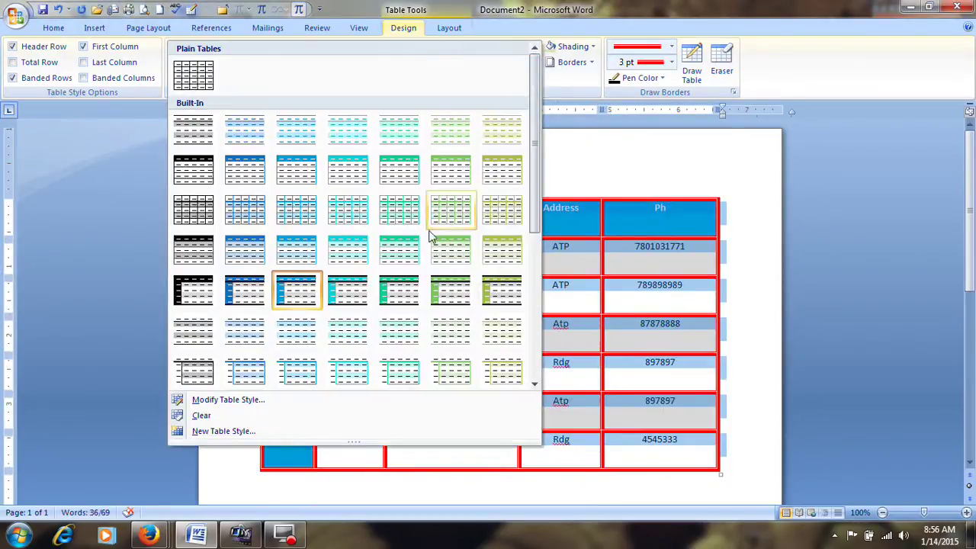
Apply the green banded table style and draw a border beneath the header row
click(451, 290)
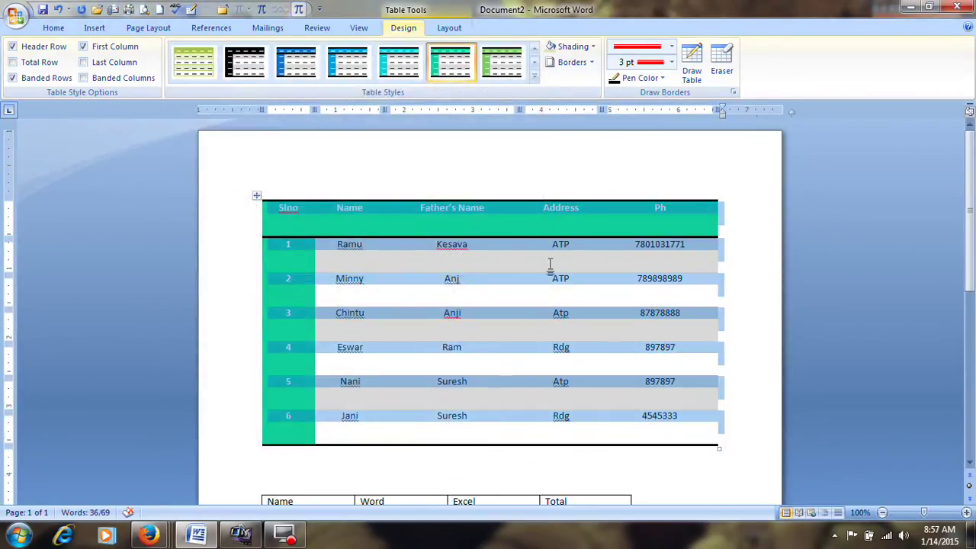
click(592, 47)
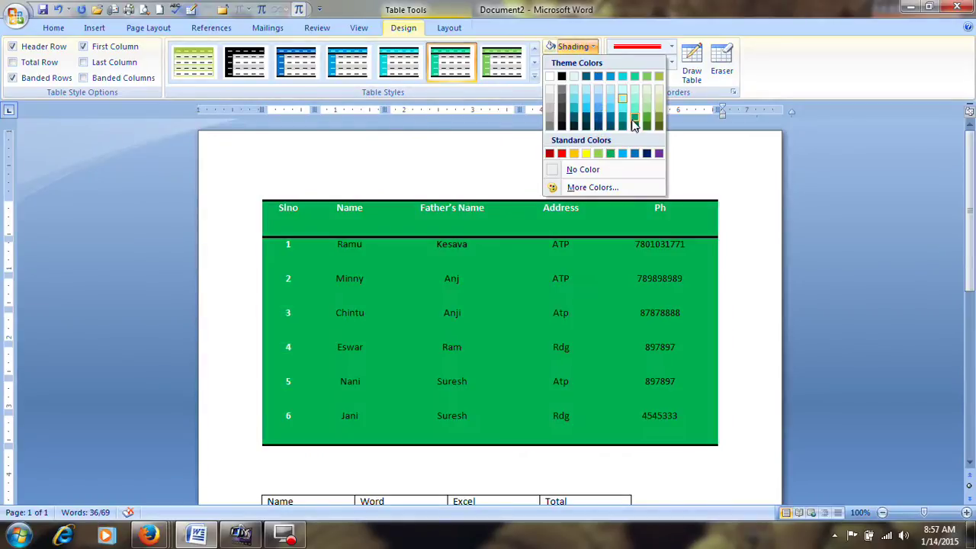
click(592, 46)
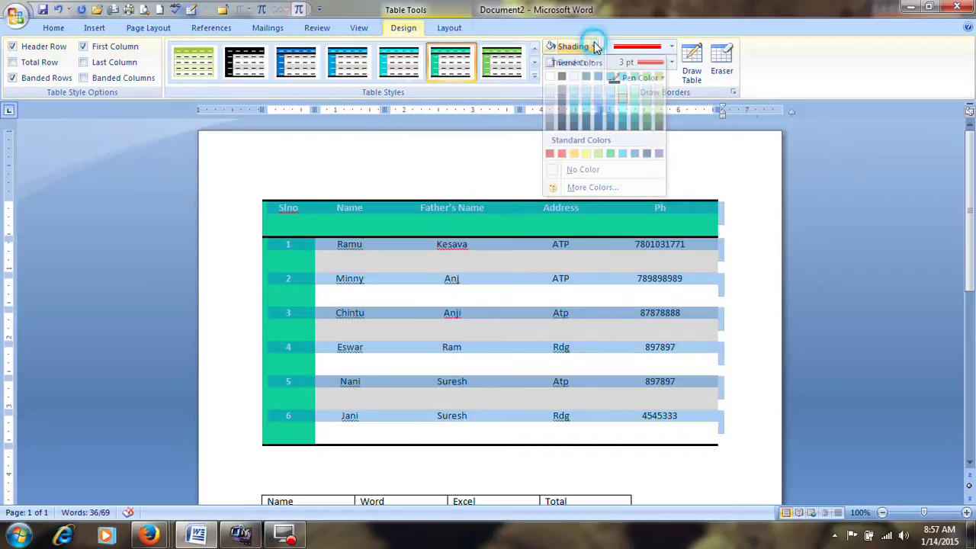
click(670, 46)
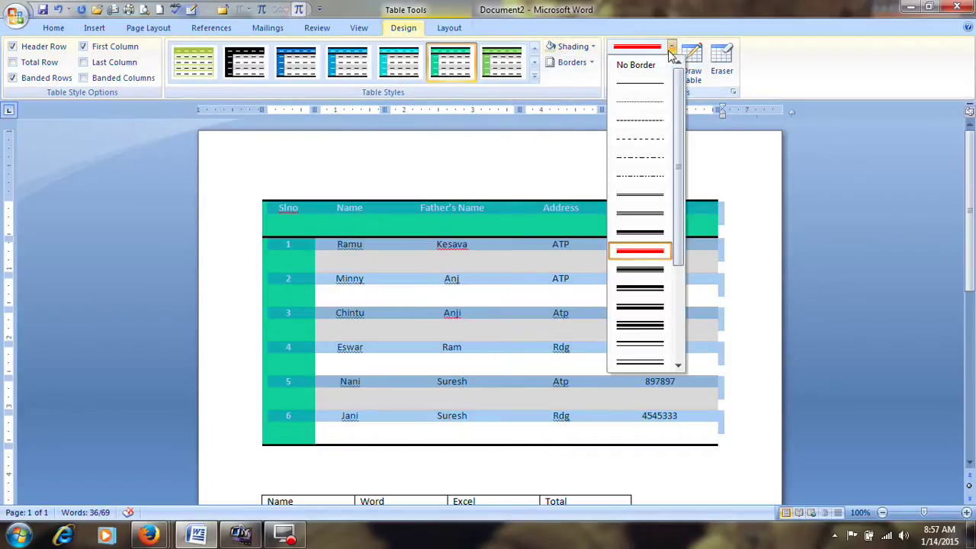
click(646, 202)
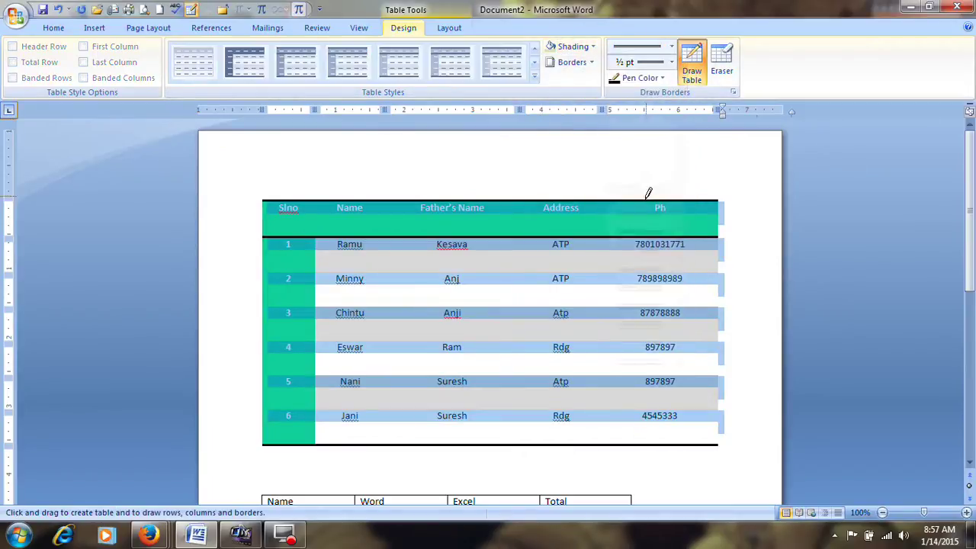
drag(275, 233, 715, 243)
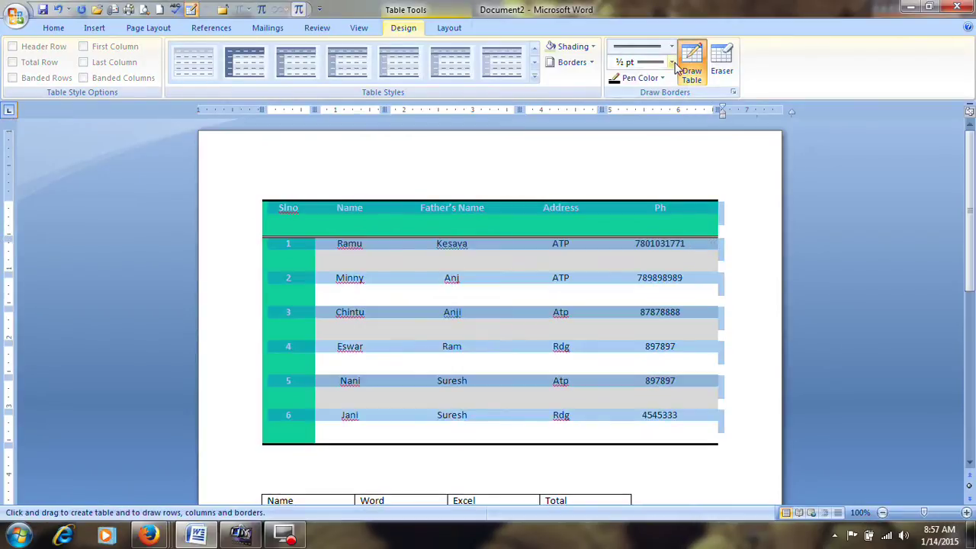
Set the pen colour to red and draw a red line beneath the header row
click(644, 78)
click(626, 201)
drag(264, 234, 721, 233)
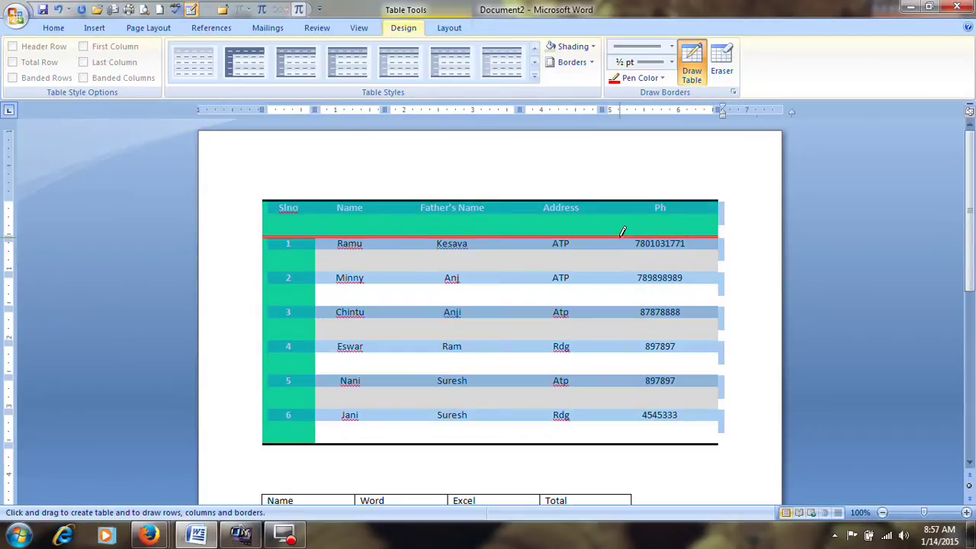
click(533, 76)
key(Escape)
key(Escape)
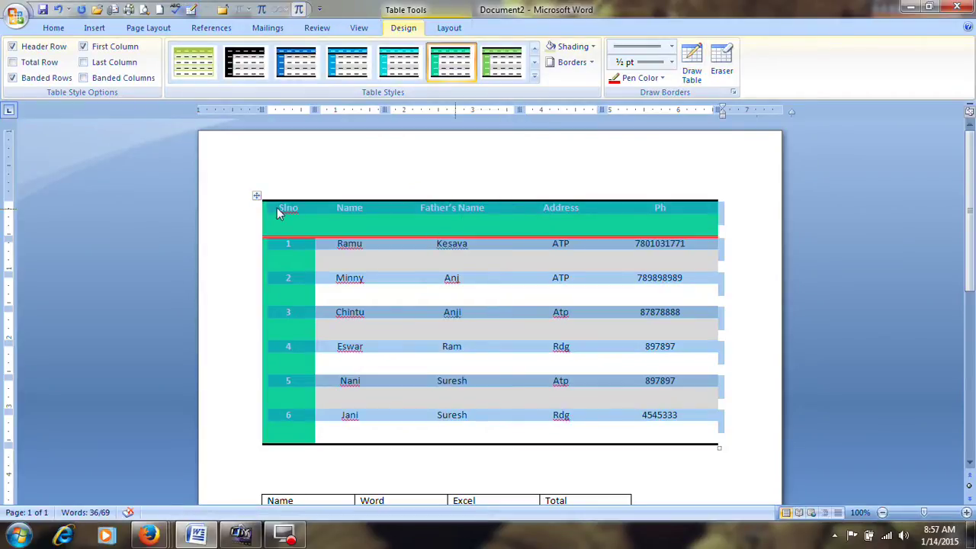
Apply Table Grid, then Medium Shading 2 - Accent 1, and switch off Header Row formatting
click(534, 77)
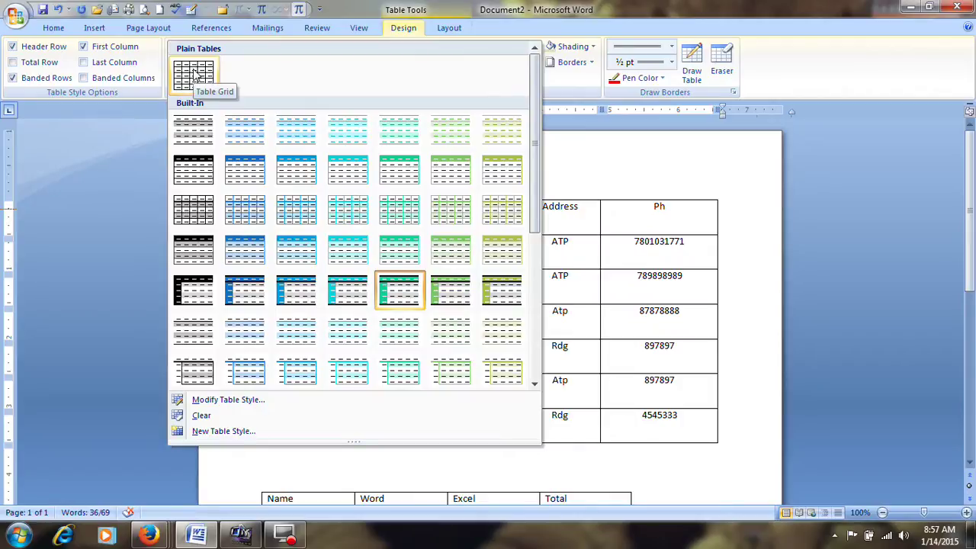
click(196, 74)
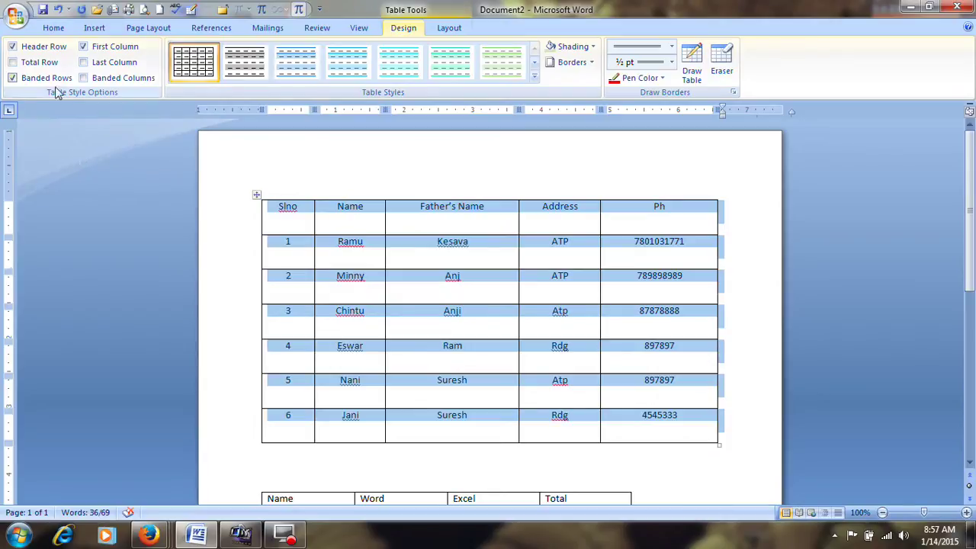
click(534, 76)
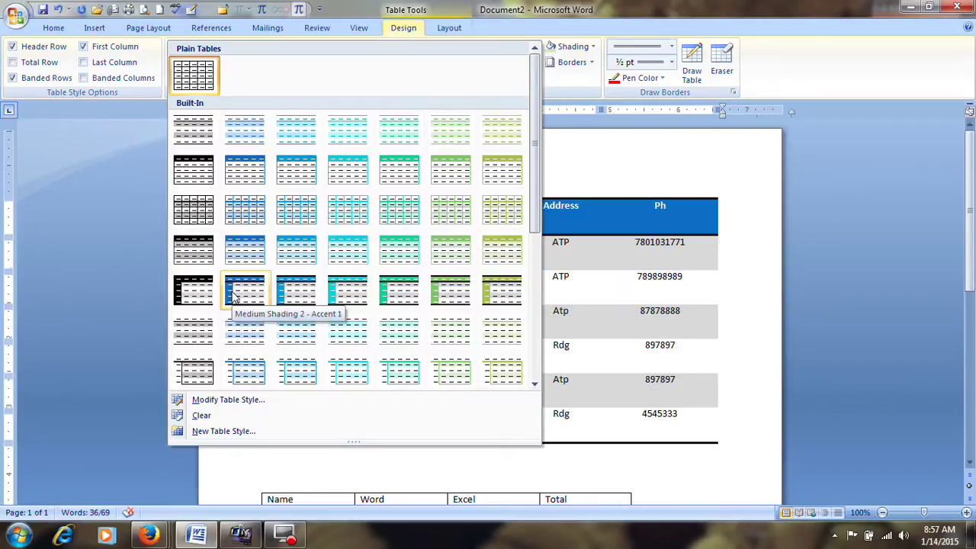
click(233, 297)
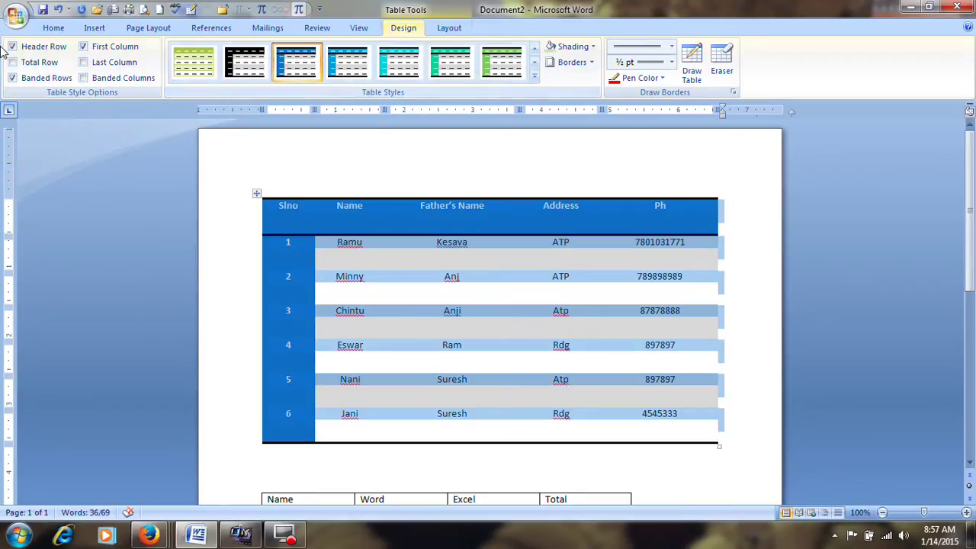
click(13, 46)
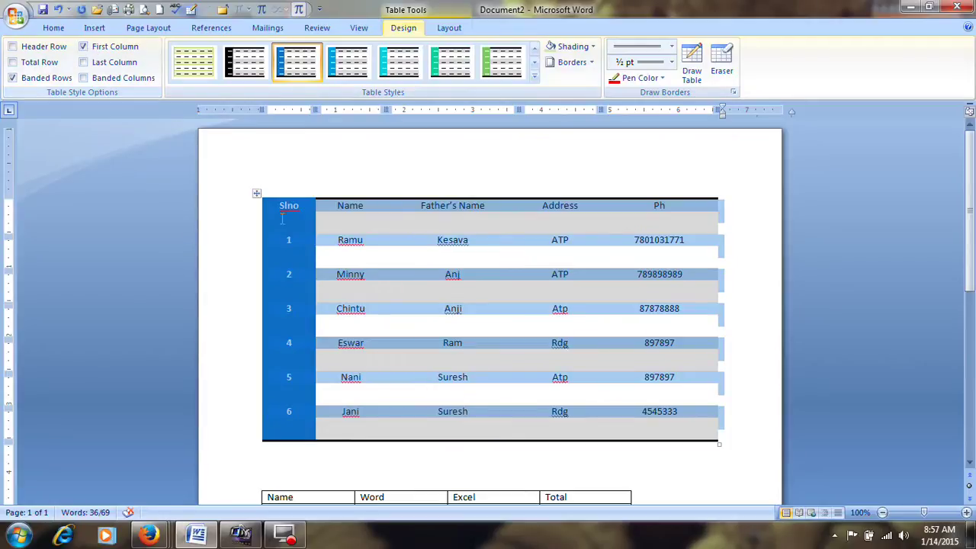
Try Table Style Options, turning on total row, header row, and first and last column emphasis
click(83, 47)
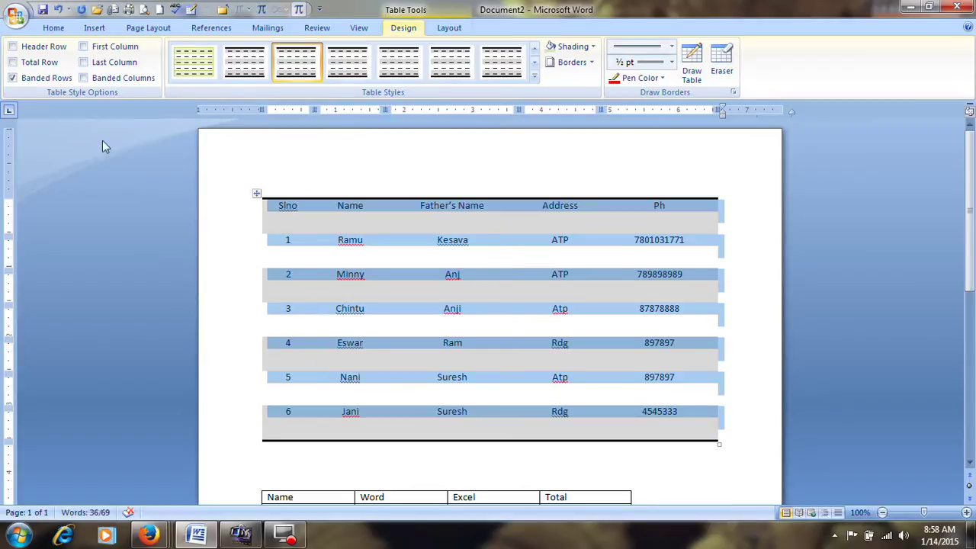
click(12, 78)
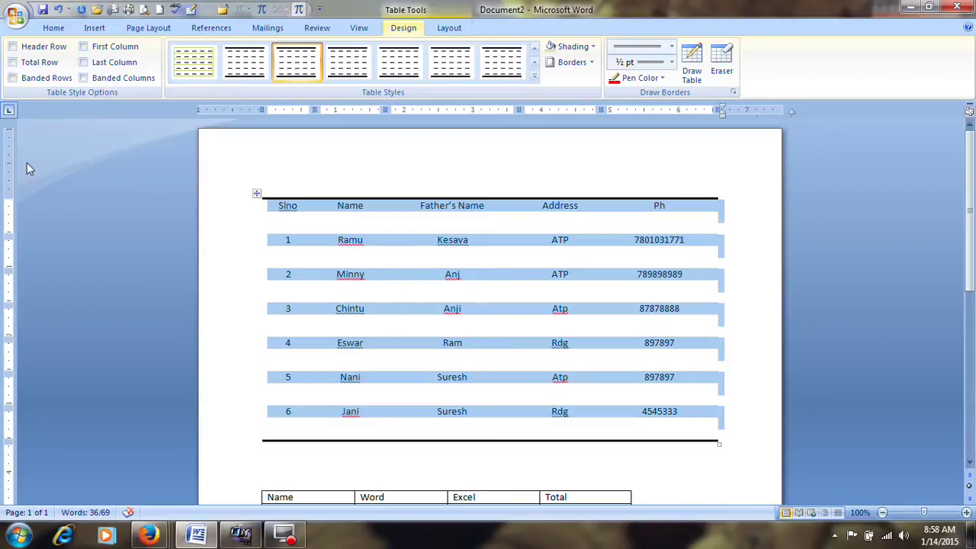
click(12, 77)
click(12, 62)
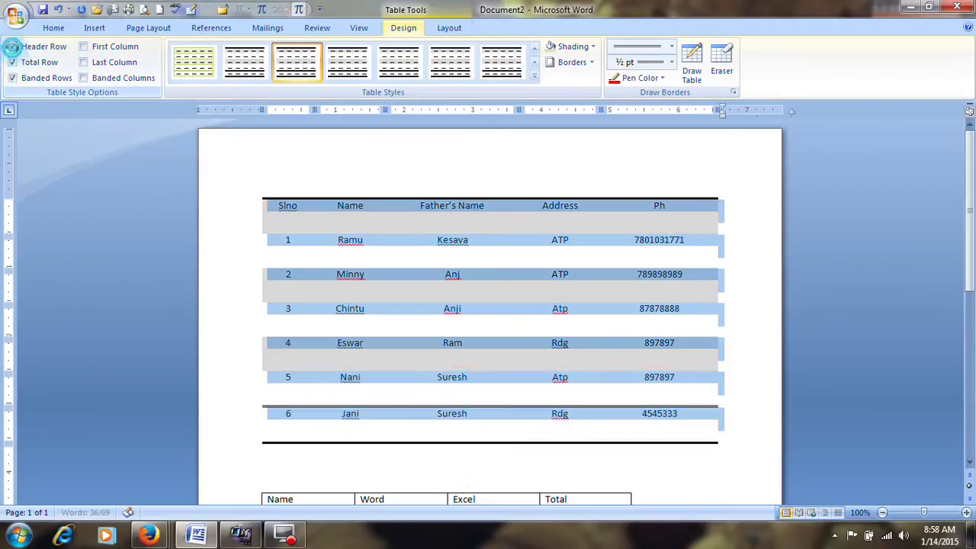
click(12, 46)
click(83, 46)
click(83, 61)
Turn off banded columns, last column and total row, keeping header row and first column
click(84, 78)
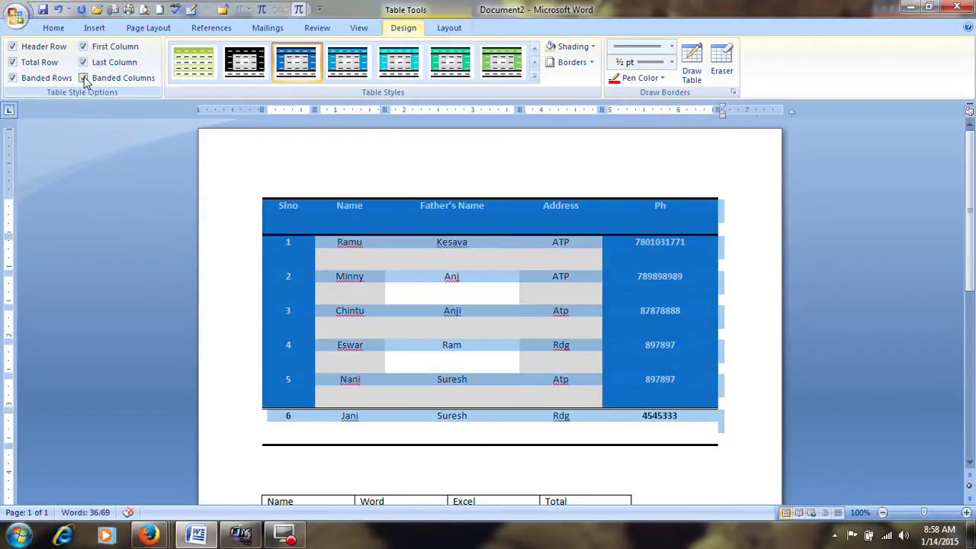
click(83, 78)
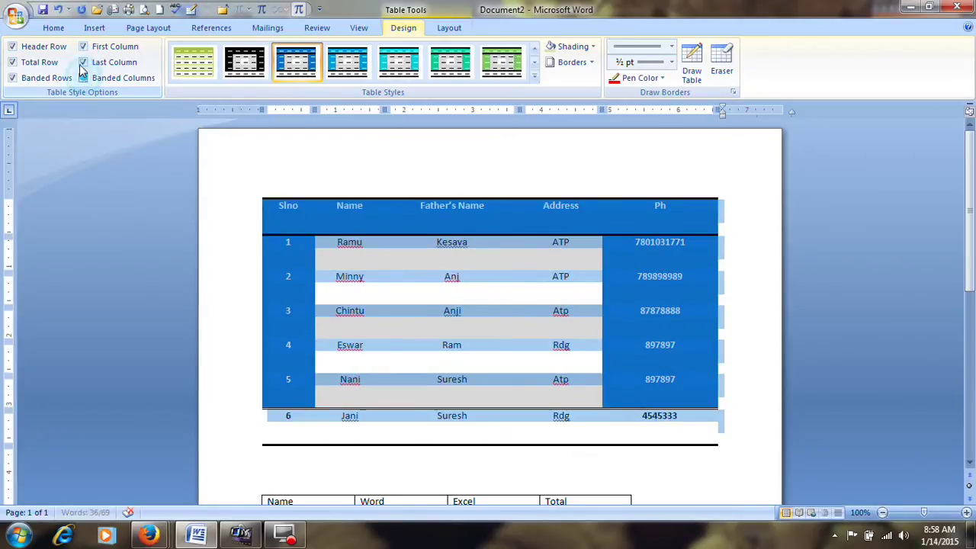
click(83, 61)
click(83, 46)
click(83, 47)
click(12, 62)
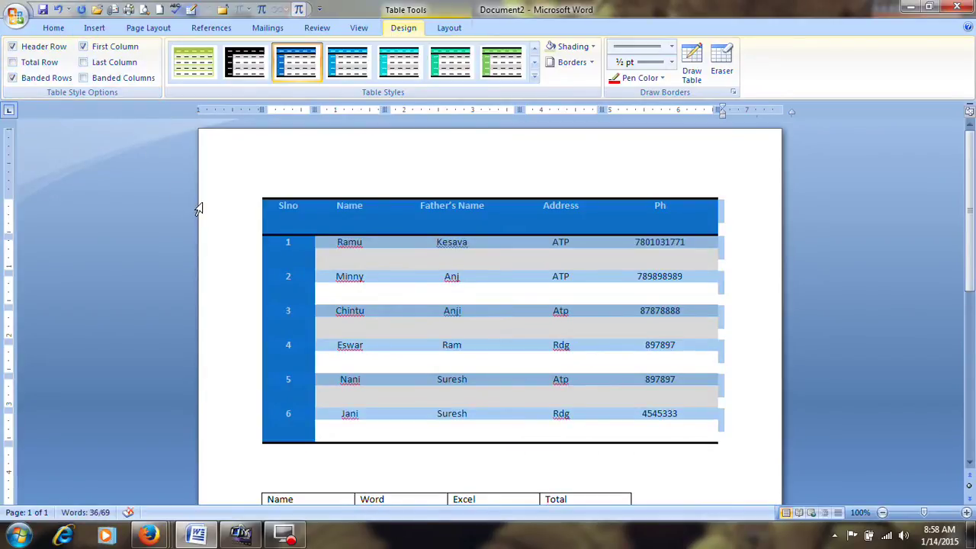
Select all the document's content and delete it, leaving an empty page
click(420, 187)
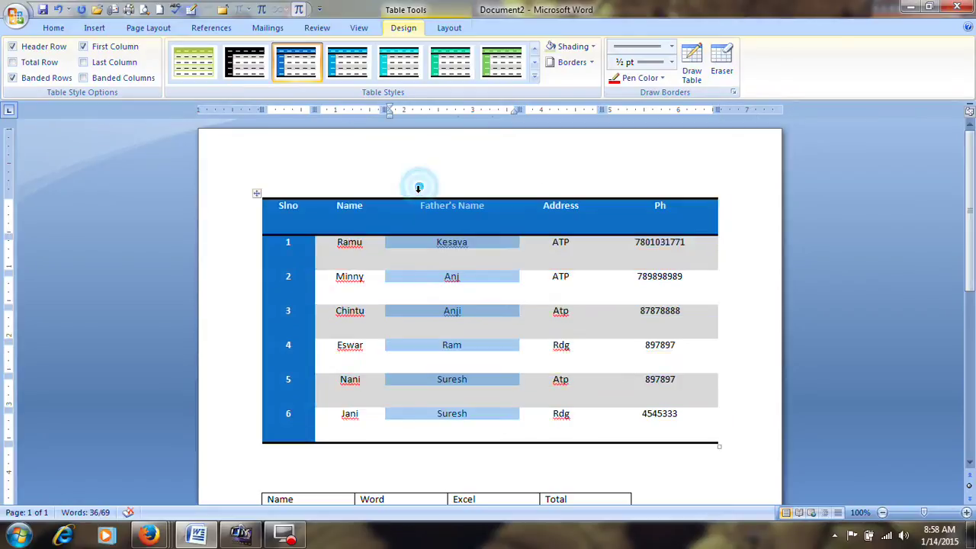
scroll(414, 343, down, 3)
scroll(412, 299, down, 5)
scroll(412, 321, up, 7)
scroll(409, 320, down, 5)
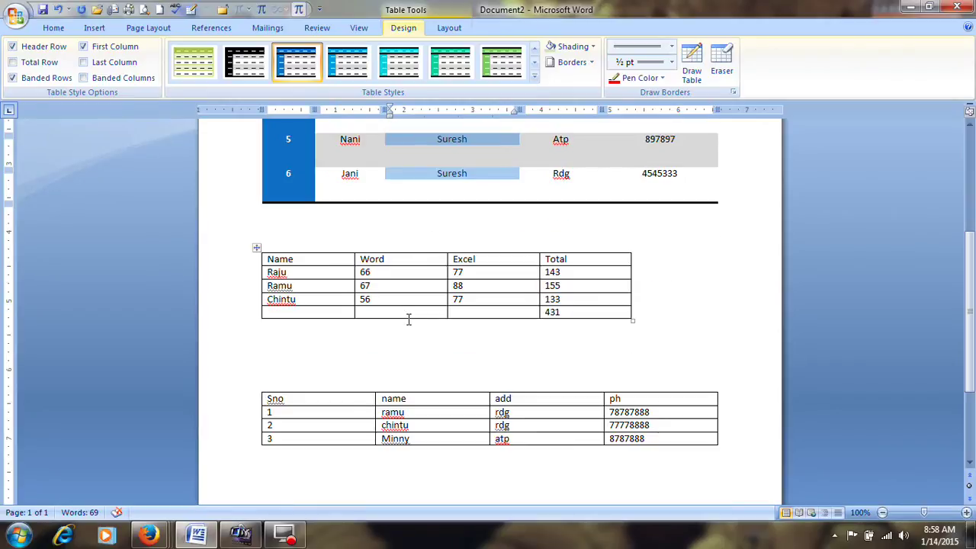
key(ctrl+a)
key(Delete)
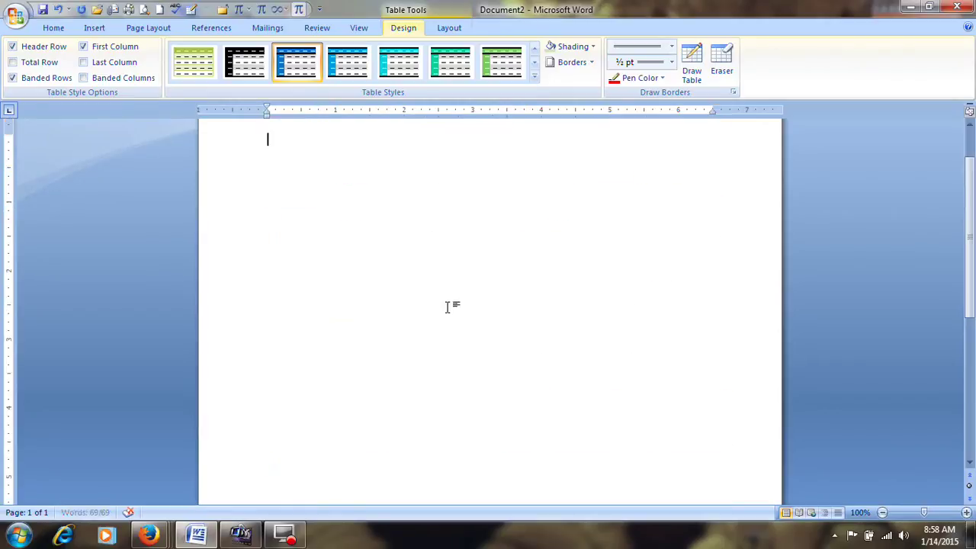
Hand-draw a table with Draw Table: an outer box, then lines forming a top row and two lower cells
click(95, 29)
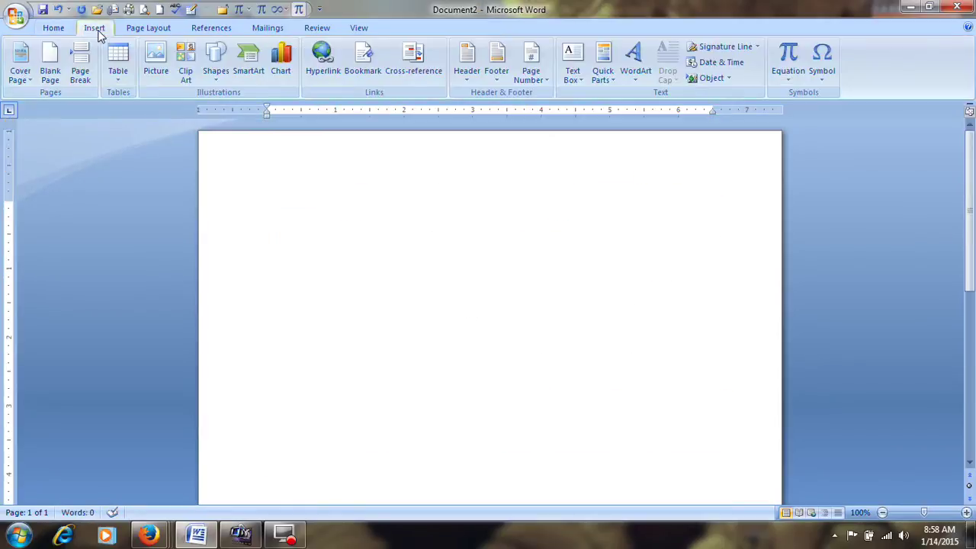
click(116, 65)
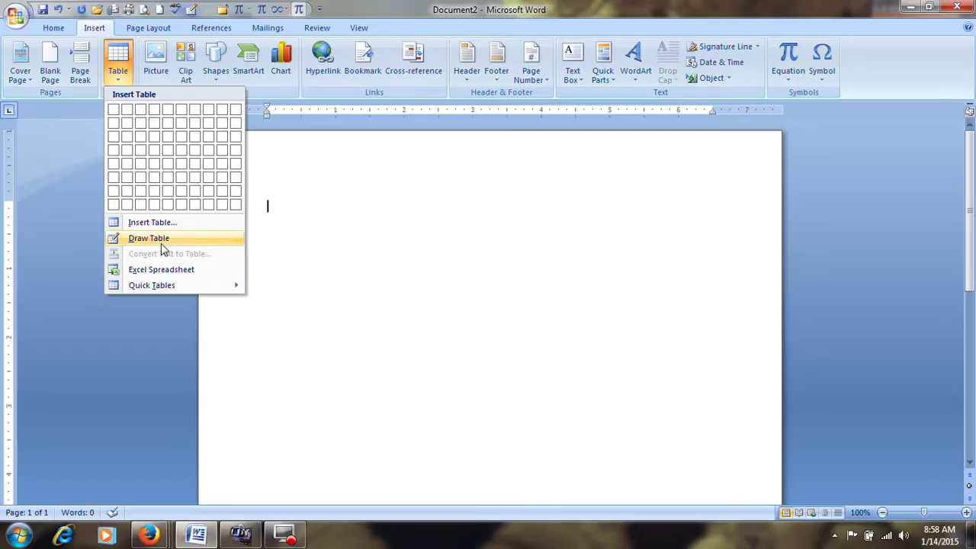
click(161, 244)
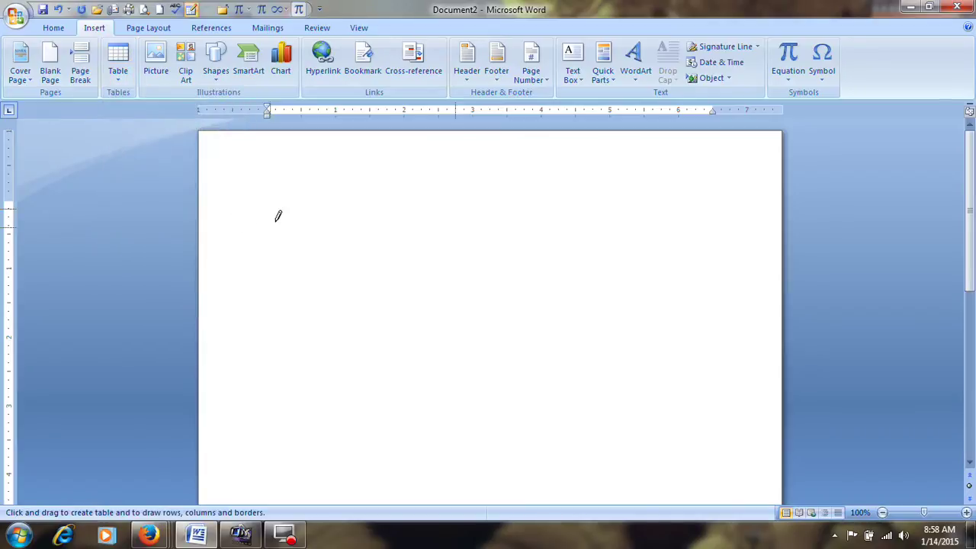
mouse_move(231, 167)
mouse_down()
mouse_move(299, 339)
mouse_move(415, 384)
mouse_move(517, 405)
mouse_move(520, 433)
mouse_up()
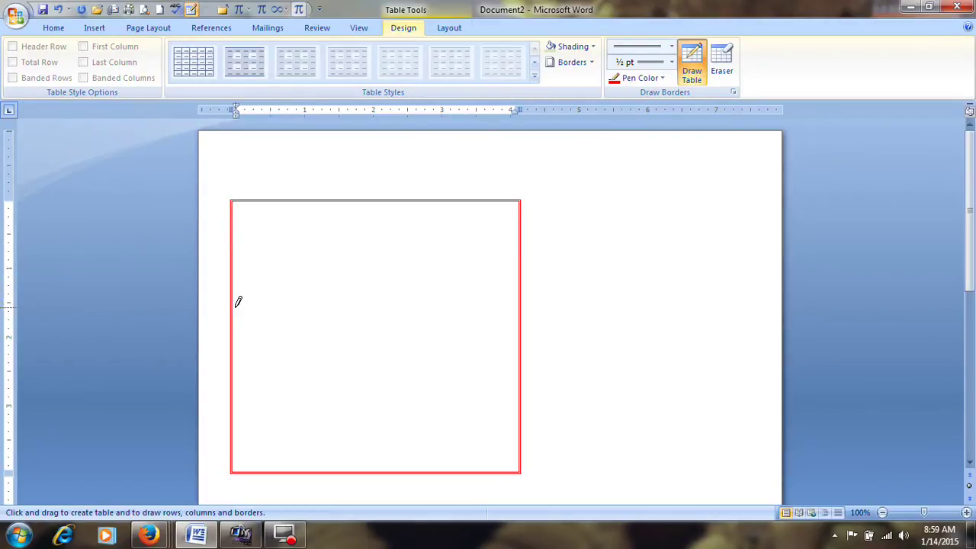
mouse_move(235, 266)
mouse_down()
mouse_move(469, 268)
mouse_move(416, 412)
mouse_move(429, 469)
mouse_up()
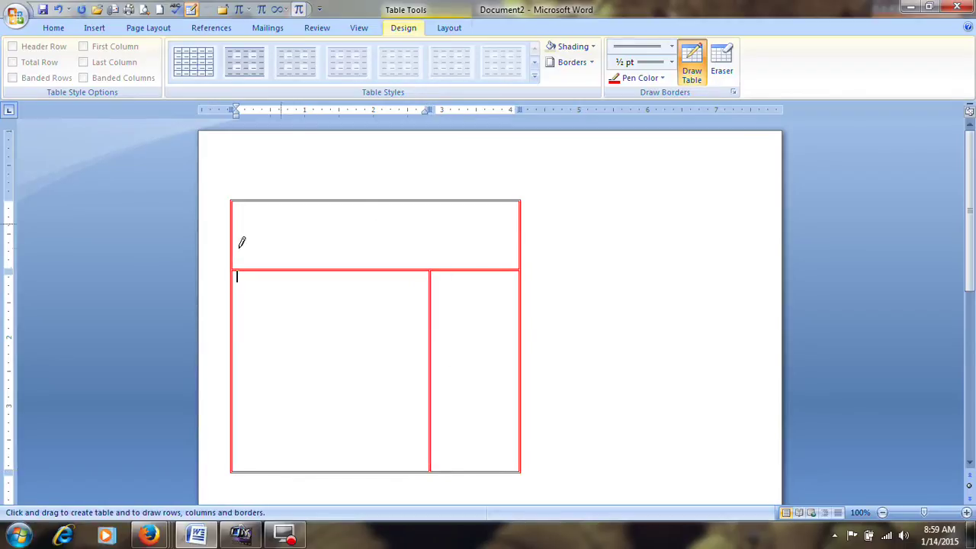
Type the NIPUNA TECHNOLOGIES heading in the top cell: enlarged, centred, bold, in Algerian
key(Down)
click(302, 226)
text(MO)
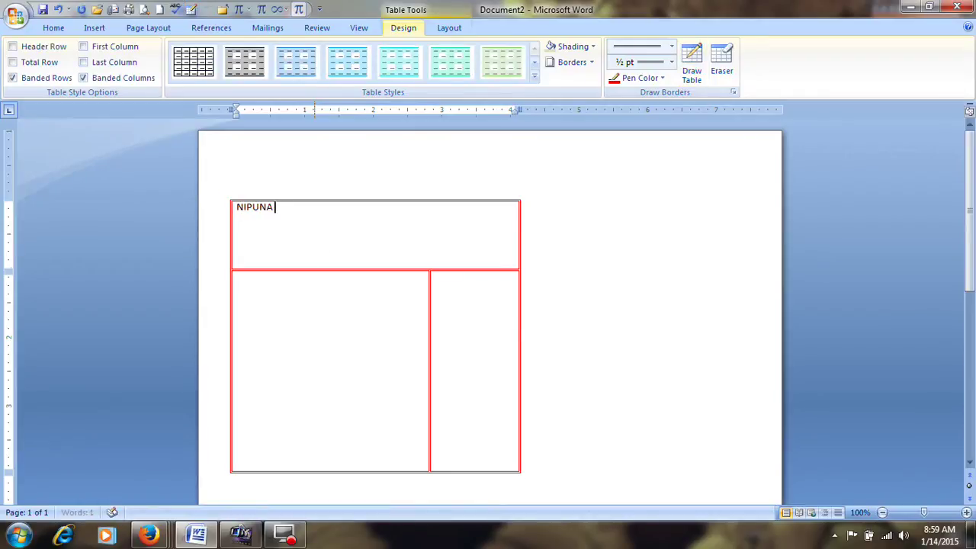
text(NOLOGIES)
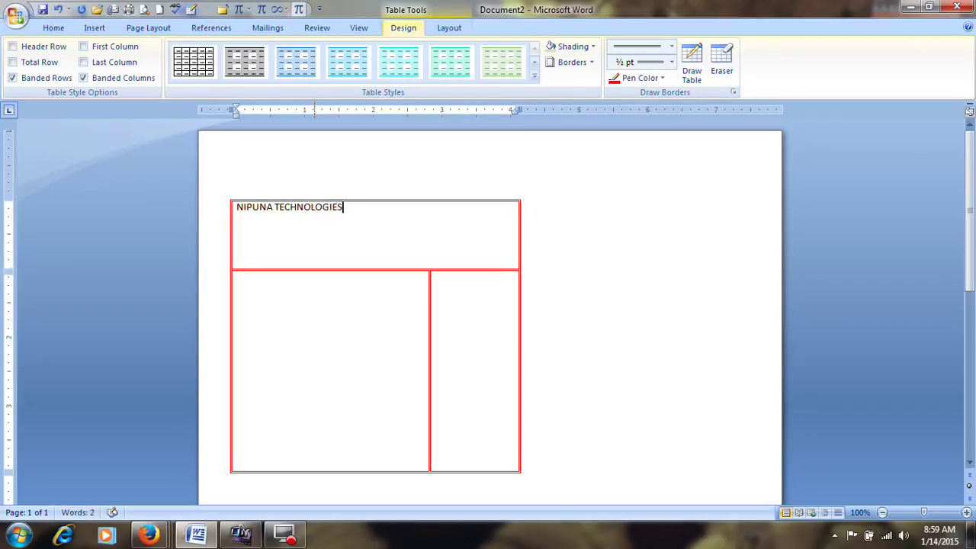
drag(373, 211, 236, 211)
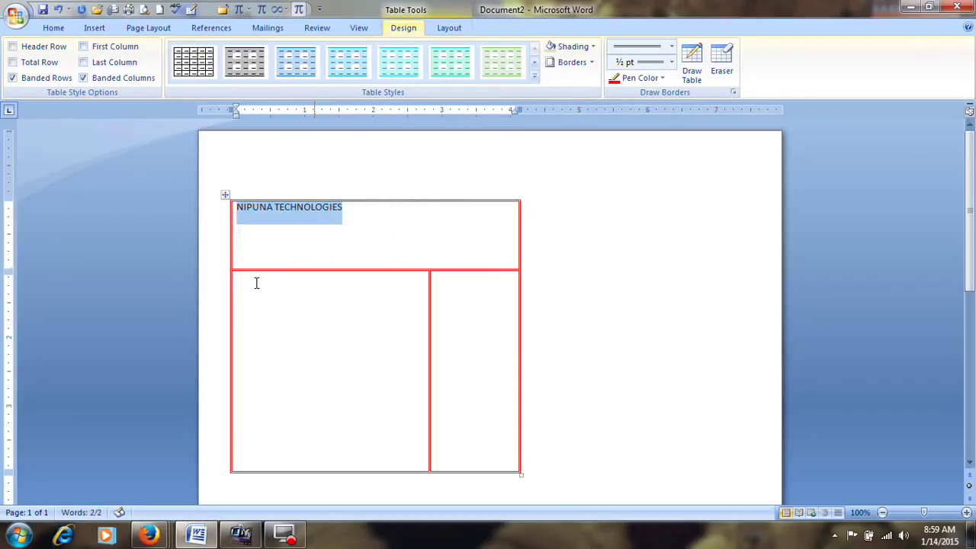
key(ctrl+bracketright)
key(ctrl+bracketright)
key(ctrl+bracketright)
key(ctrl+bracketright)
key(ctrl+bracketright)
key(ctrl+bracketright)
key(ctrl+bracketright)
key(ctrl+bracketright)
key(ctrl+bracketright)
key(ctrl+bracketright)
key(ctrl+bracketright)
key(ctrl+bracketright)
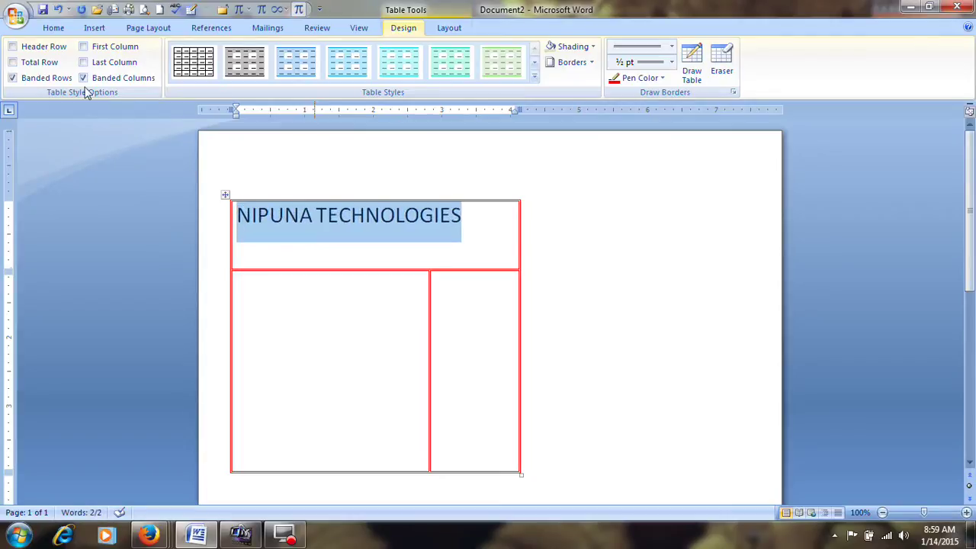
click(51, 28)
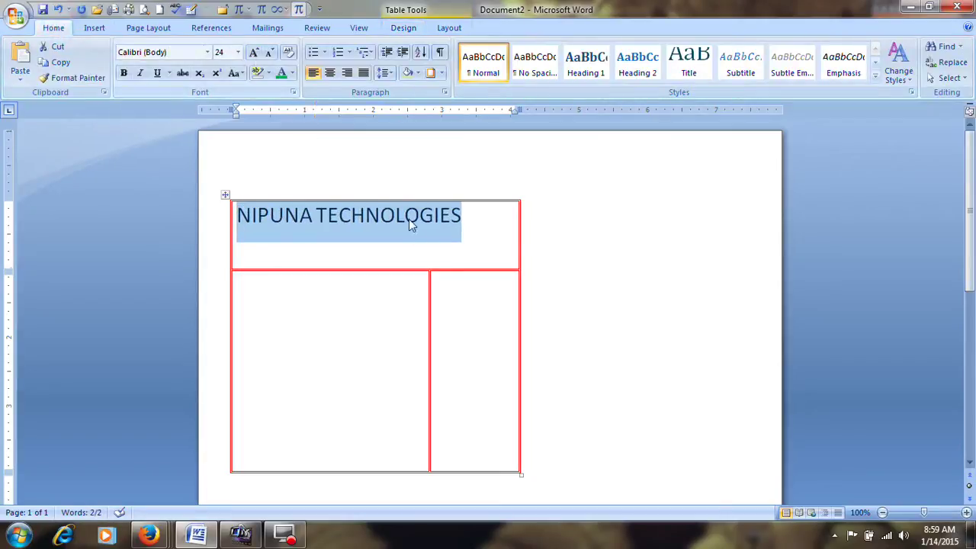
key(ctrl+e)
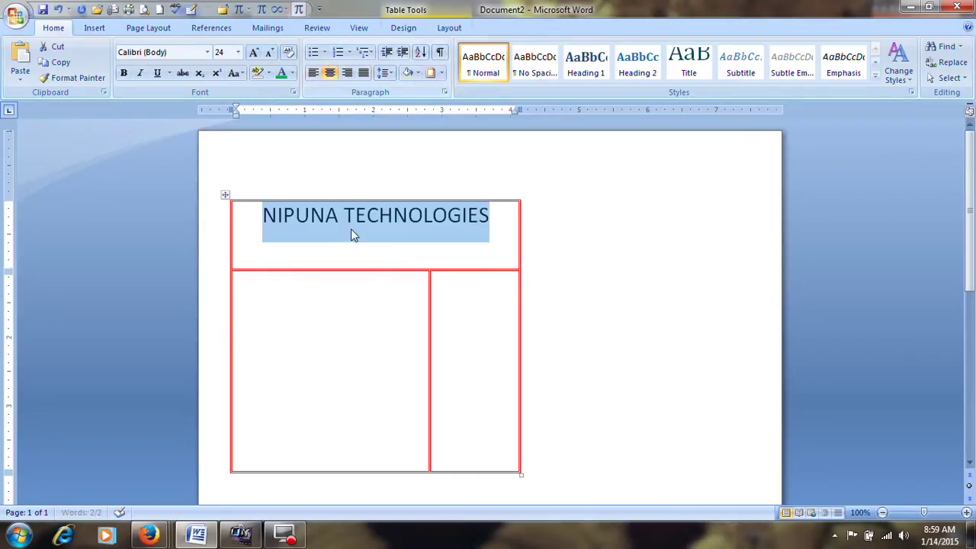
click(123, 73)
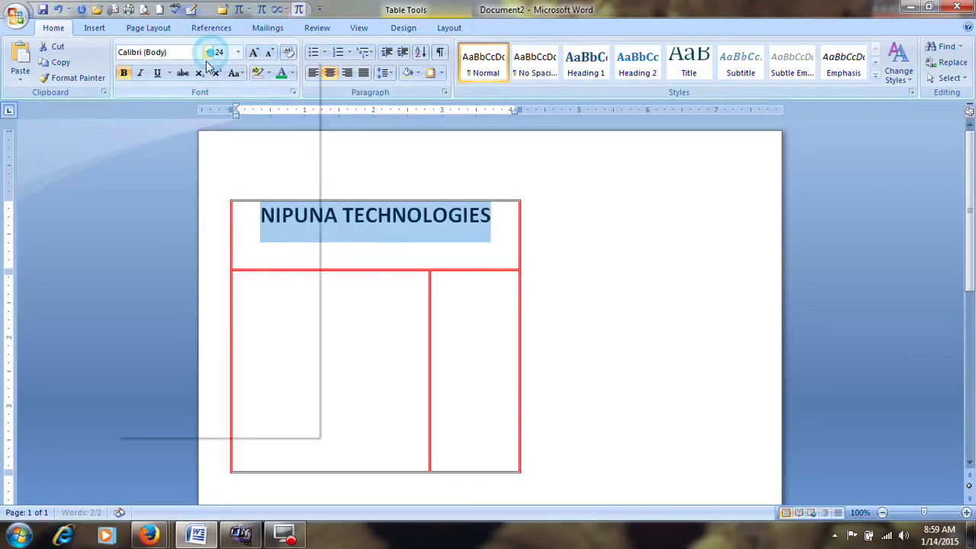
click(207, 52)
click(200, 134)
click(359, 243)
Add the word RECIEPT on a new line below the heading
click(505, 219)
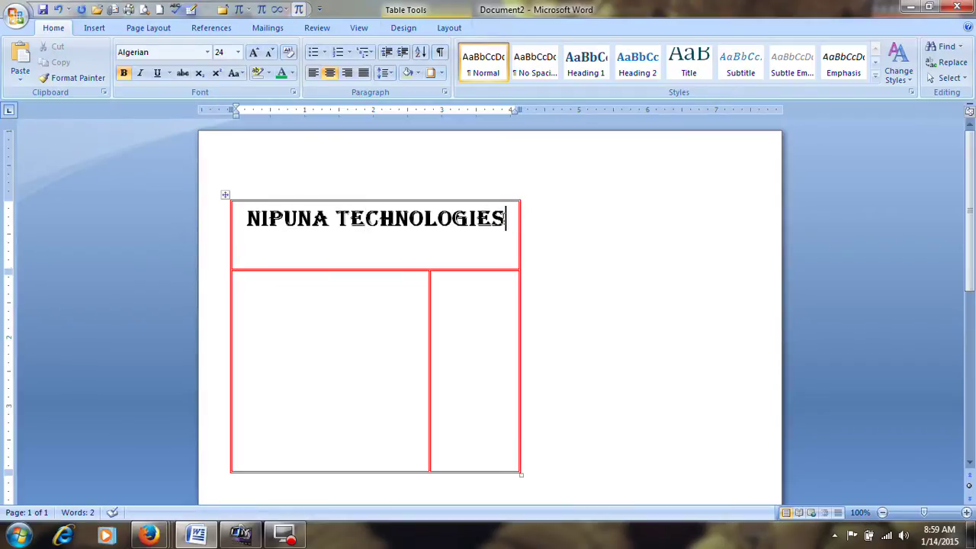
key(Return)
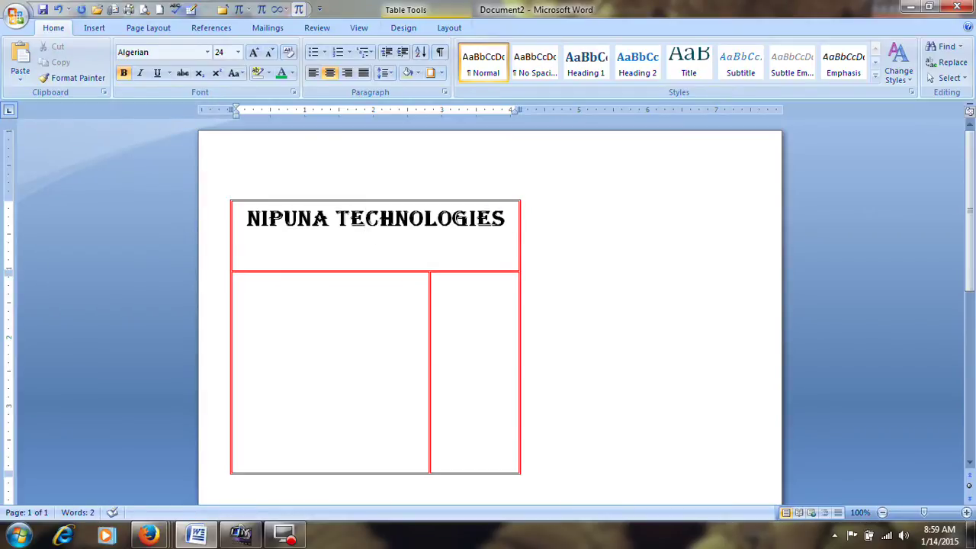
text(BVO)
key(BackSpace)
key(BackSpace)
key(BackSpace)
text(RECIEPT)
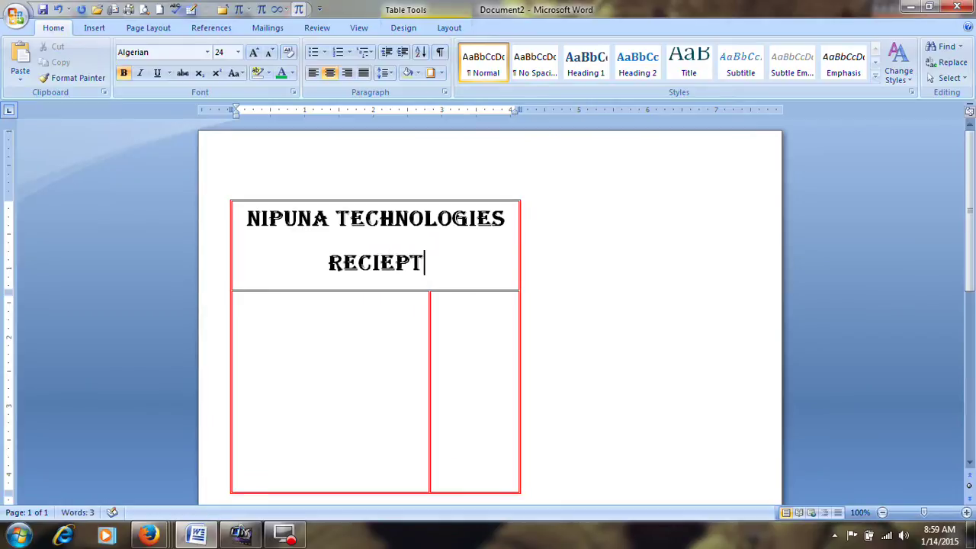
Format RECIEPT as non-bold, underlined Bookman Old Style
drag(422, 263, 320, 266)
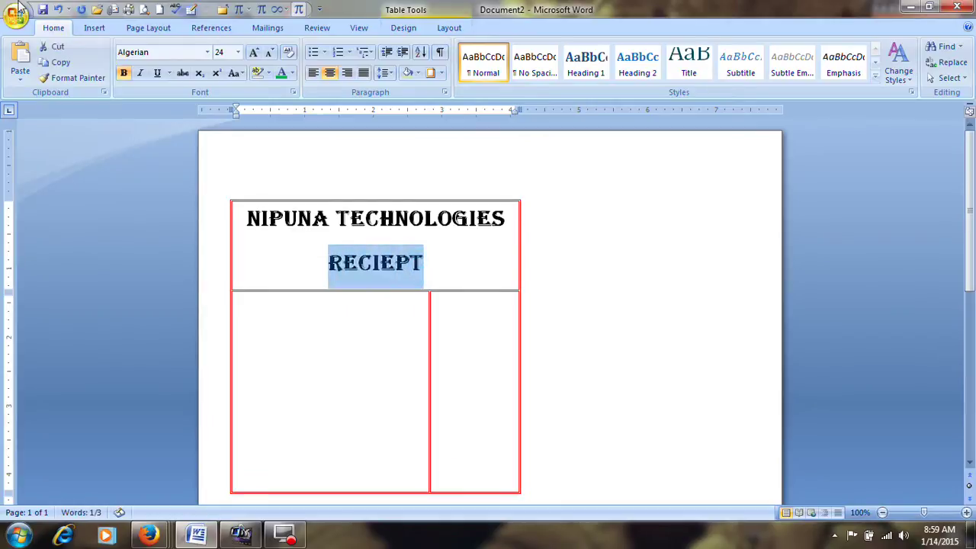
click(122, 74)
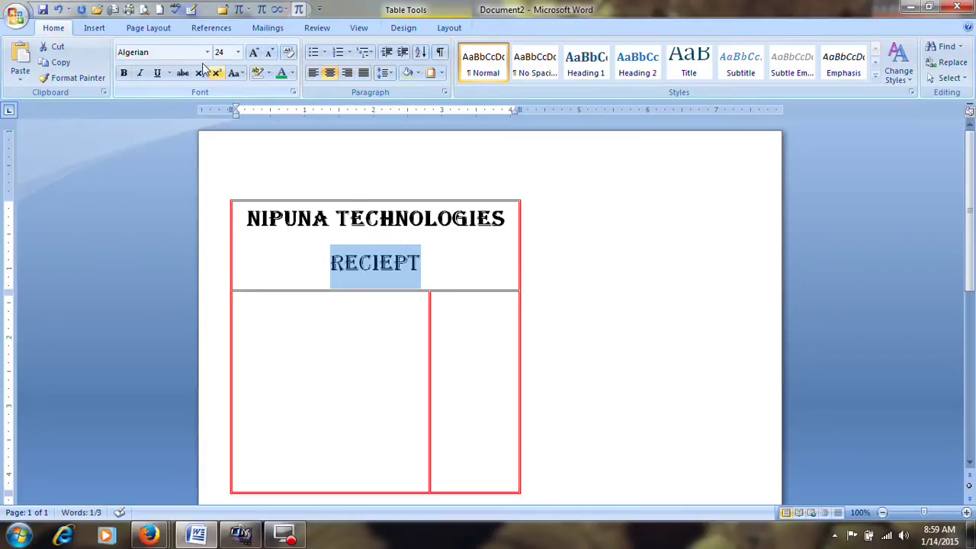
click(207, 52)
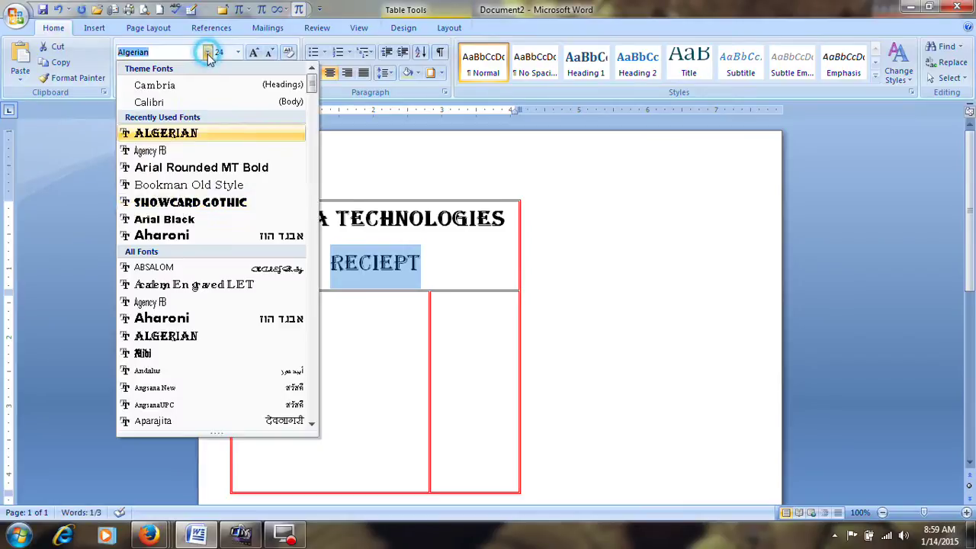
click(175, 185)
click(157, 73)
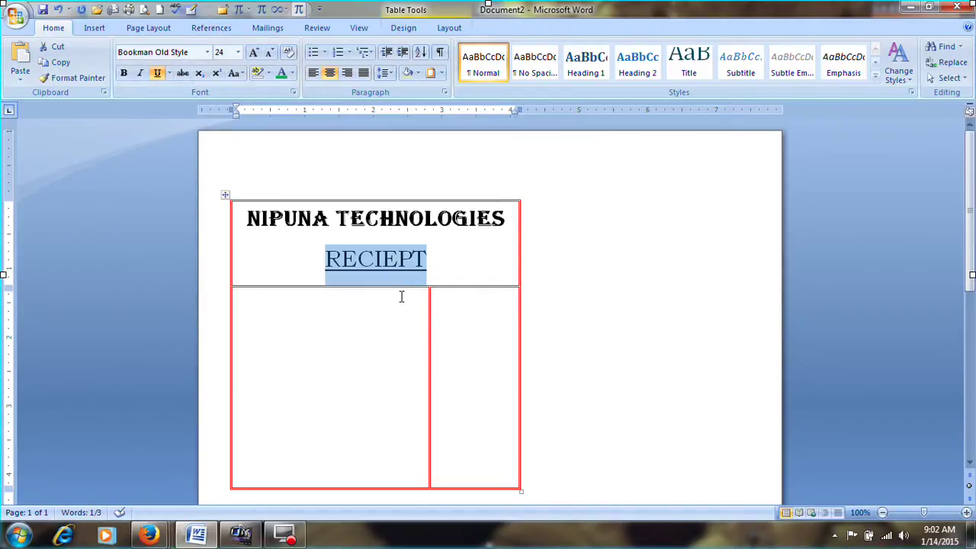
click(437, 268)
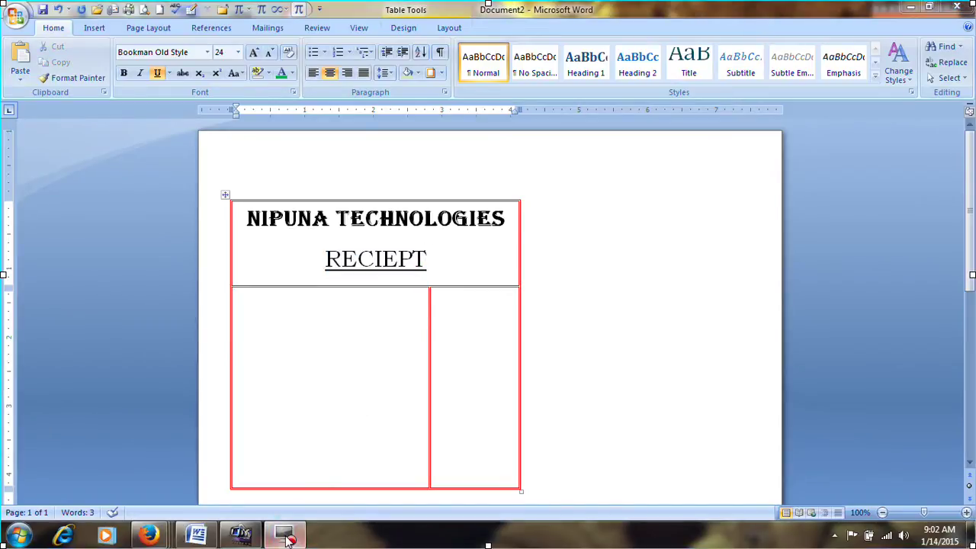
drag(433, 259, 339, 269)
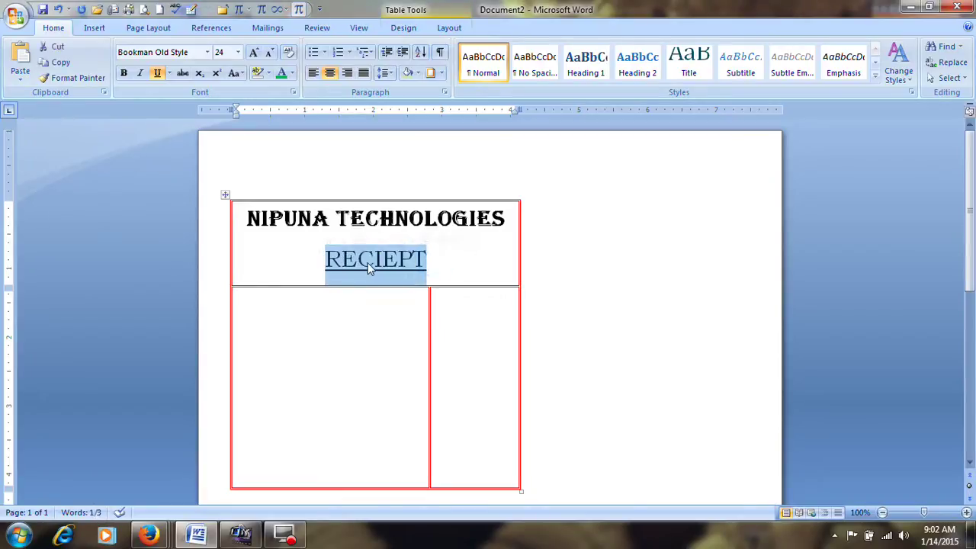
click(475, 264)
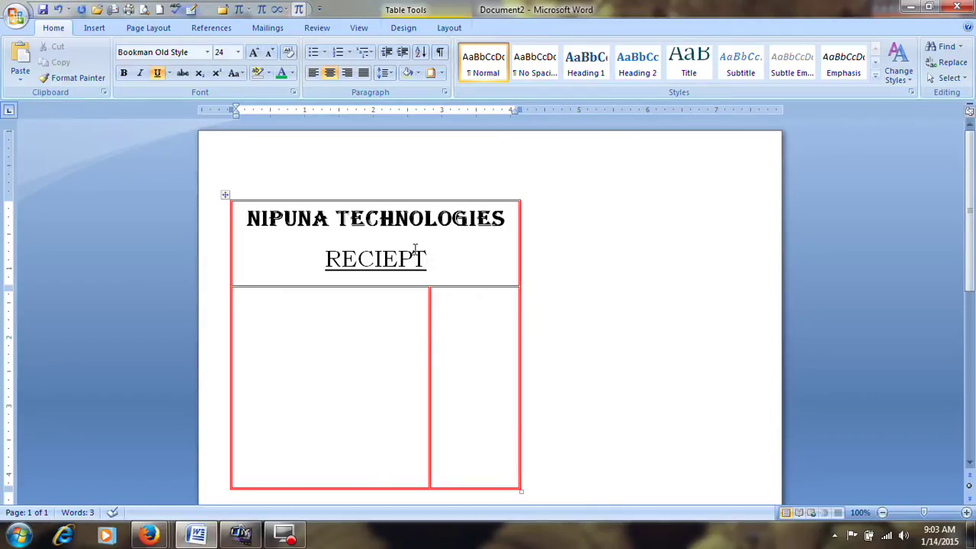
Set the border pen to a thick 3 pt line style in green
click(326, 259)
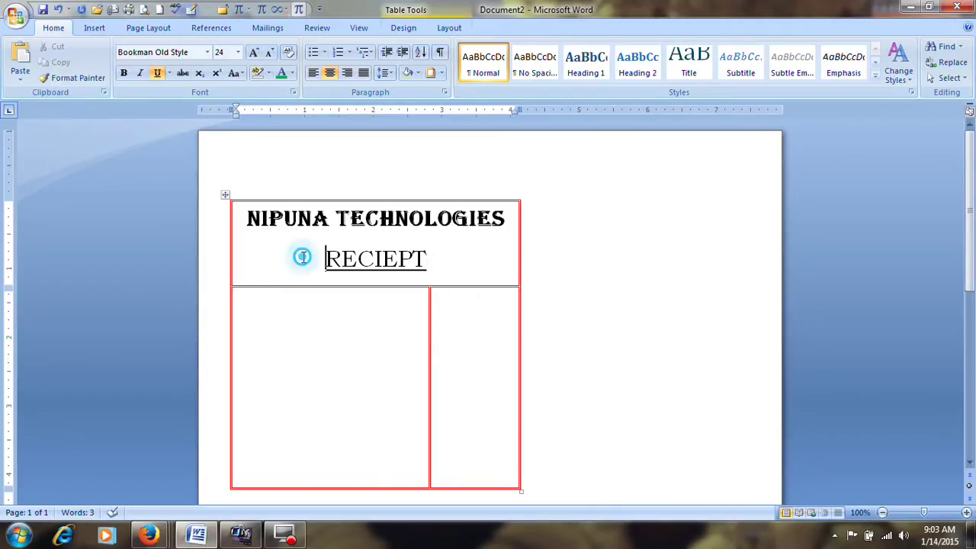
click(287, 194)
click(365, 219)
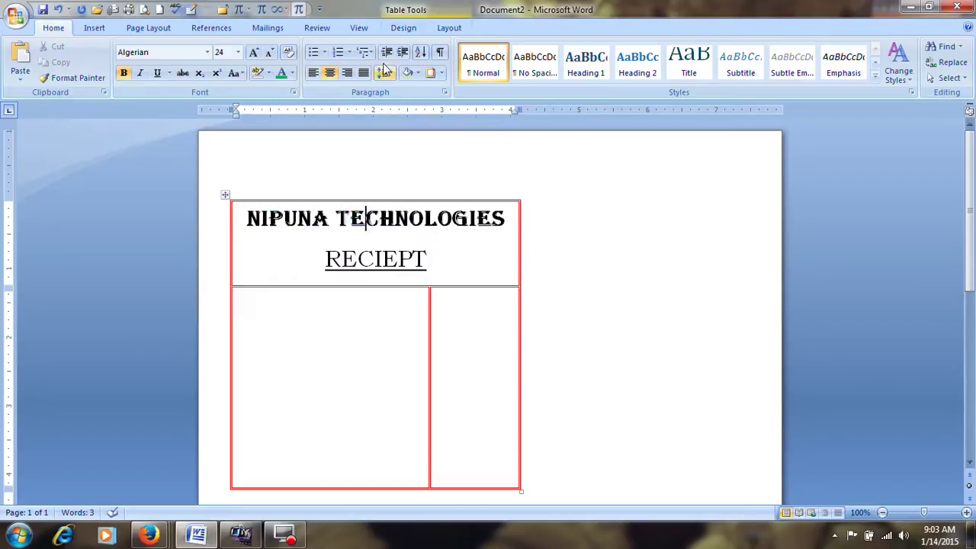
click(416, 32)
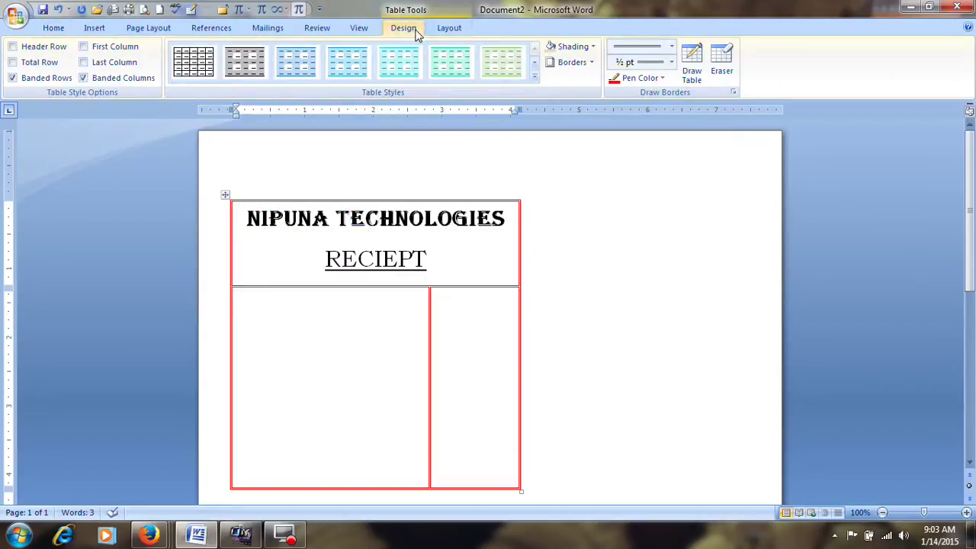
click(672, 48)
click(640, 251)
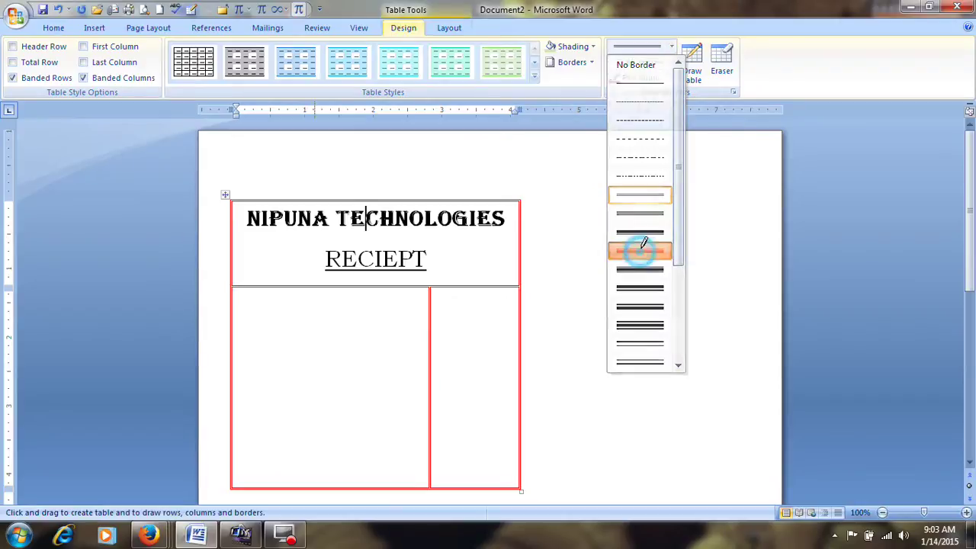
click(672, 62)
click(669, 71)
click(660, 78)
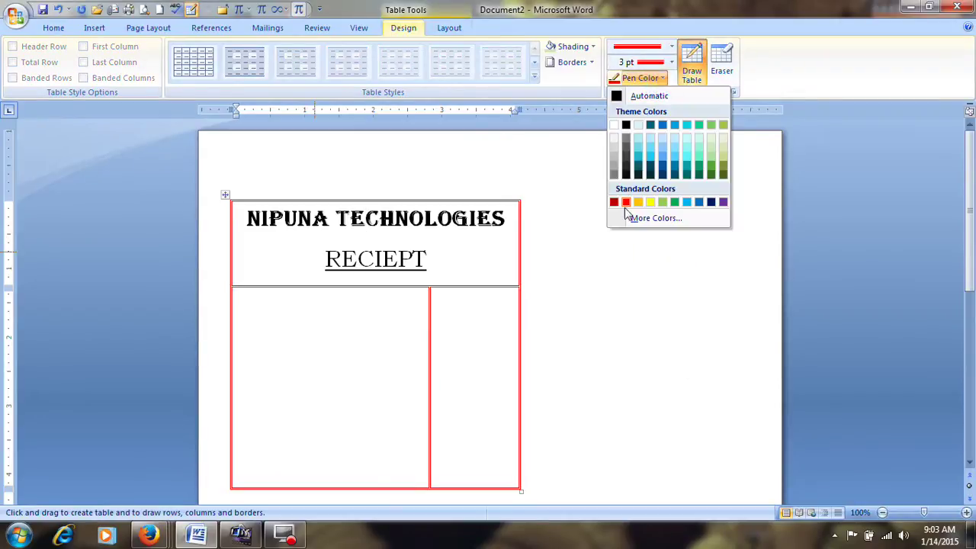
click(674, 202)
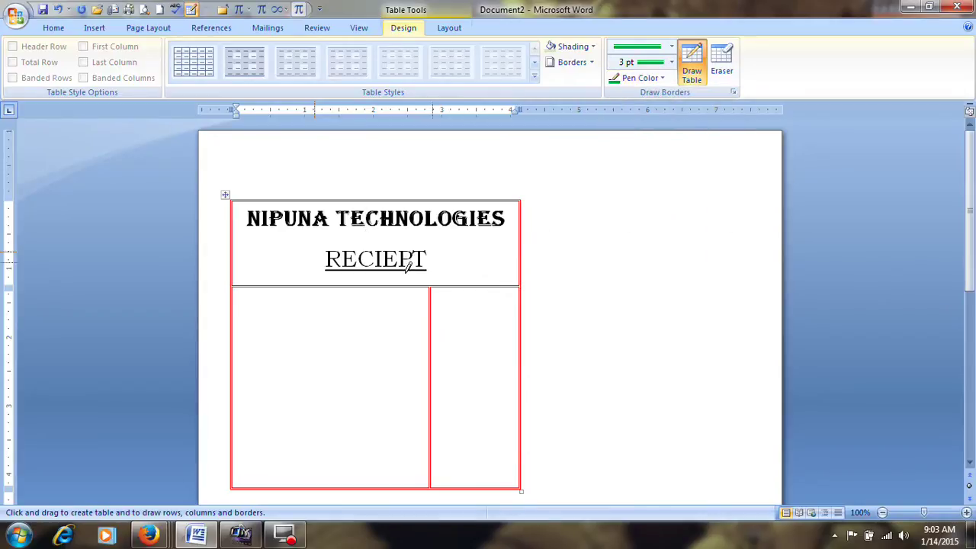
Redraw the table's borders in green and draw a new narrow row across the bottom
mouse_move(237, 283)
mouse_down()
mouse_move(463, 281)
mouse_move(429, 297)
mouse_move(427, 451)
mouse_up()
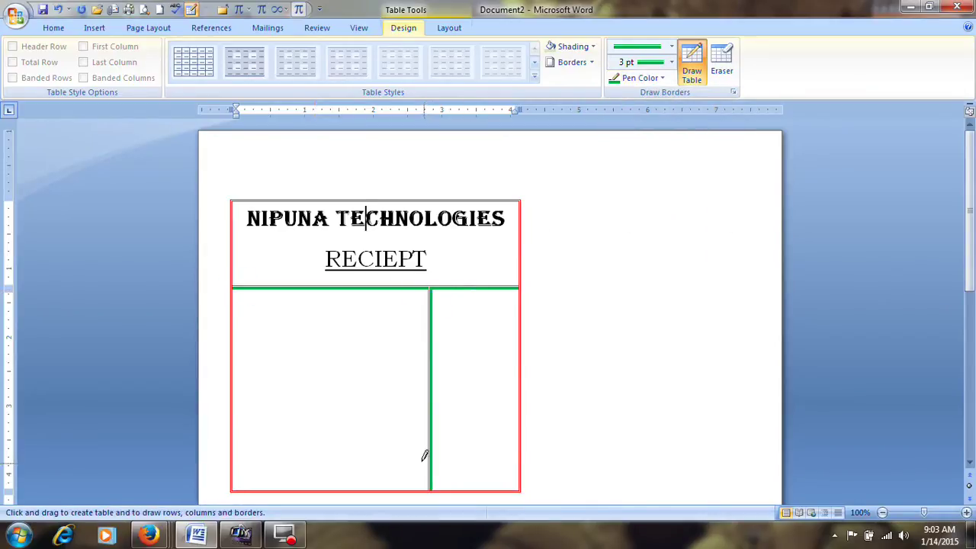
drag(240, 195, 516, 199)
mouse_move(230, 205)
mouse_down()
mouse_move(229, 498)
mouse_move(241, 422)
mouse_move(519, 431)
mouse_up()
drag(516, 148, 516, 415)
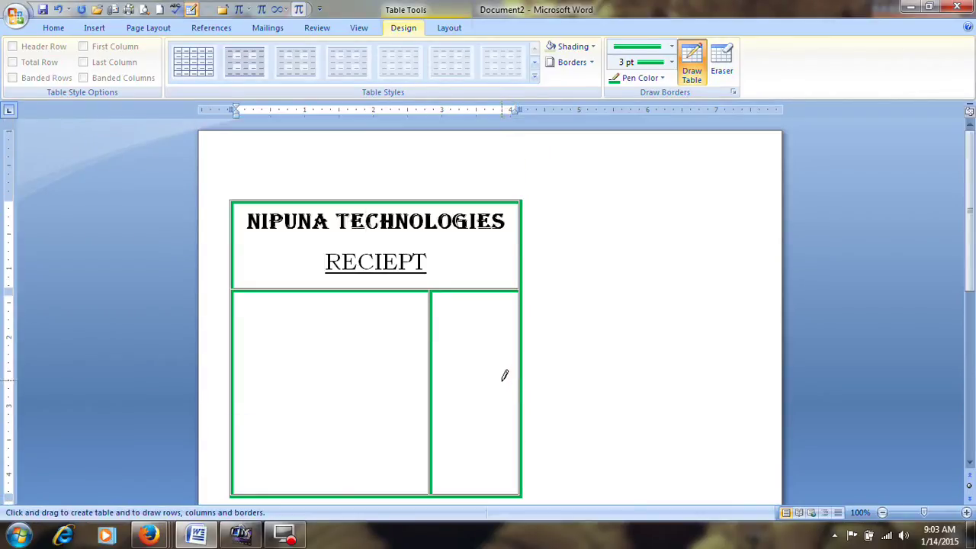
scroll(376, 429, down, 1)
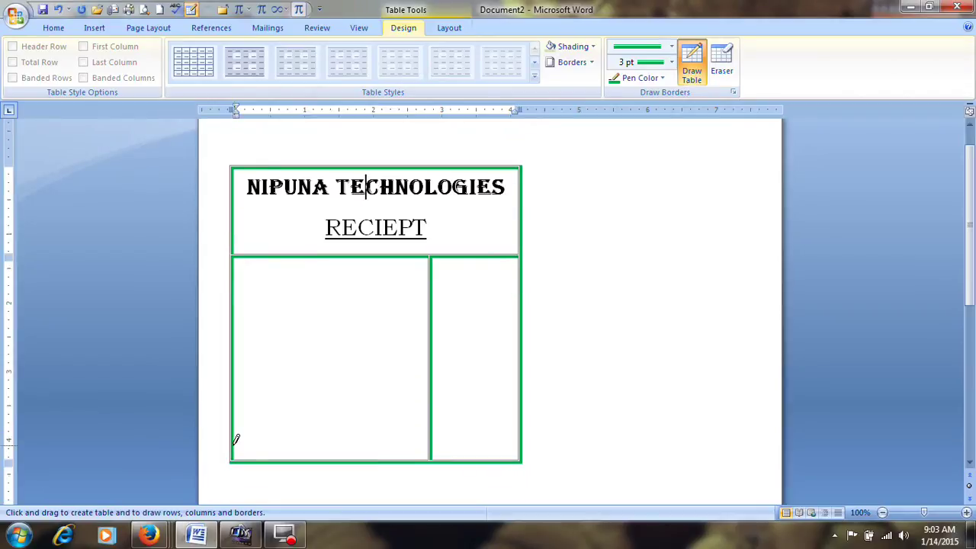
drag(232, 437, 499, 437)
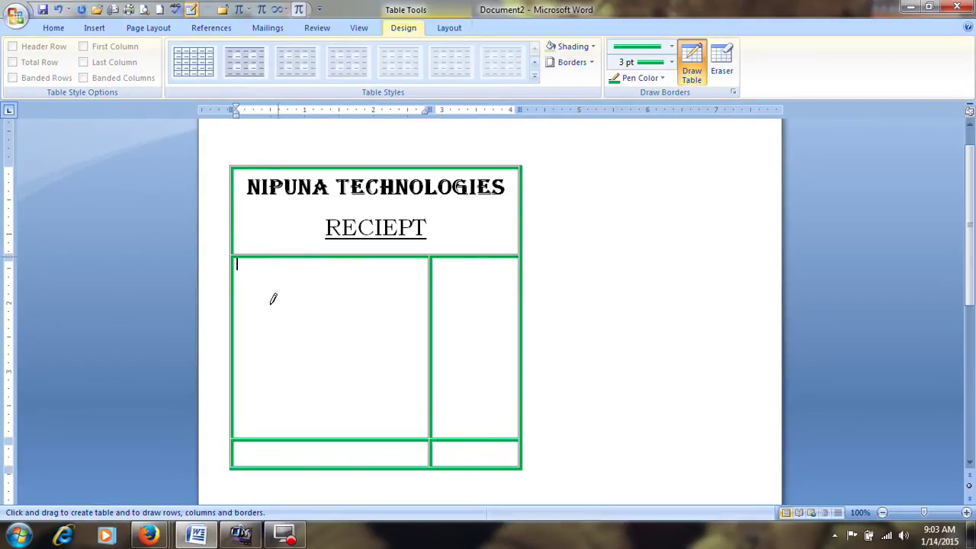
scroll(318, 444, up, 1)
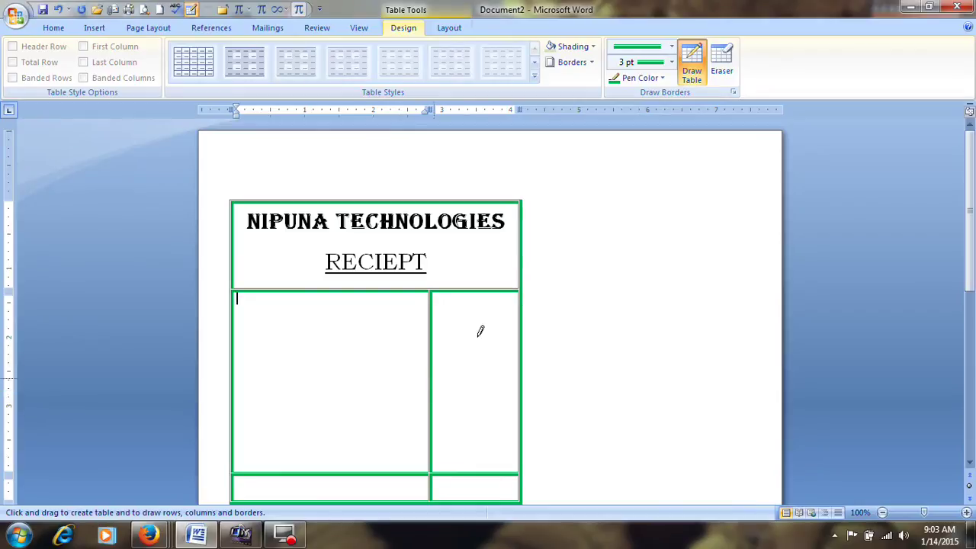
Use the Eraser to remove the bottom row's partitions, merging its cells upward
click(726, 67)
scroll(574, 320, down, 2)
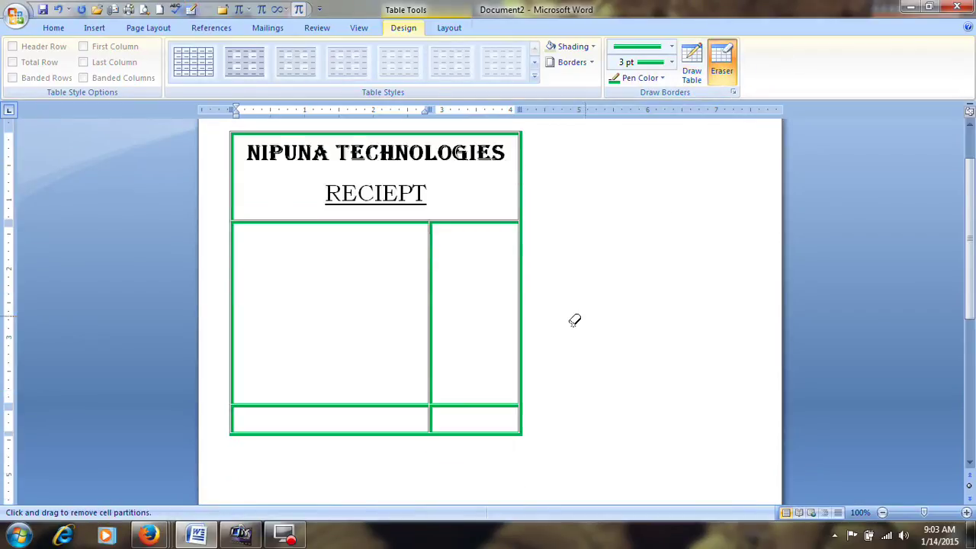
click(471, 404)
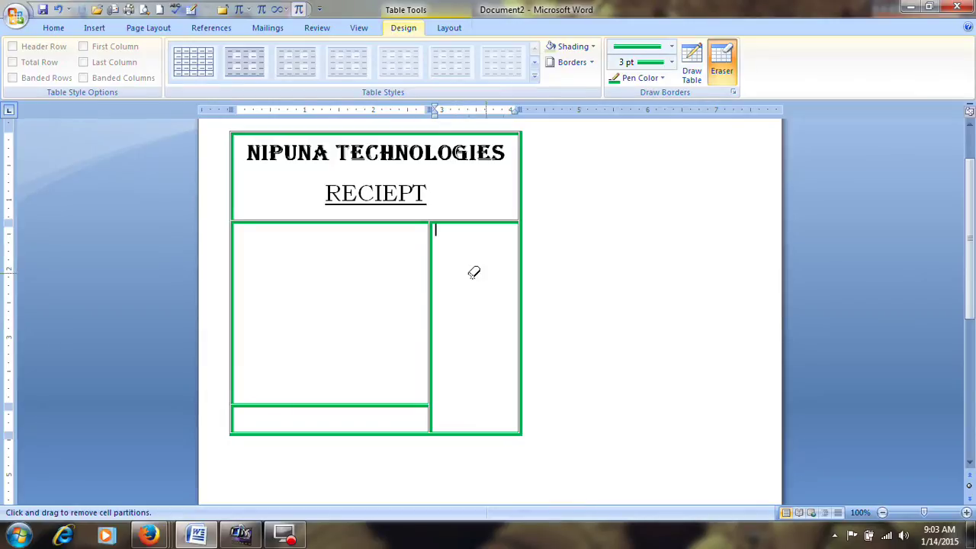
click(396, 405)
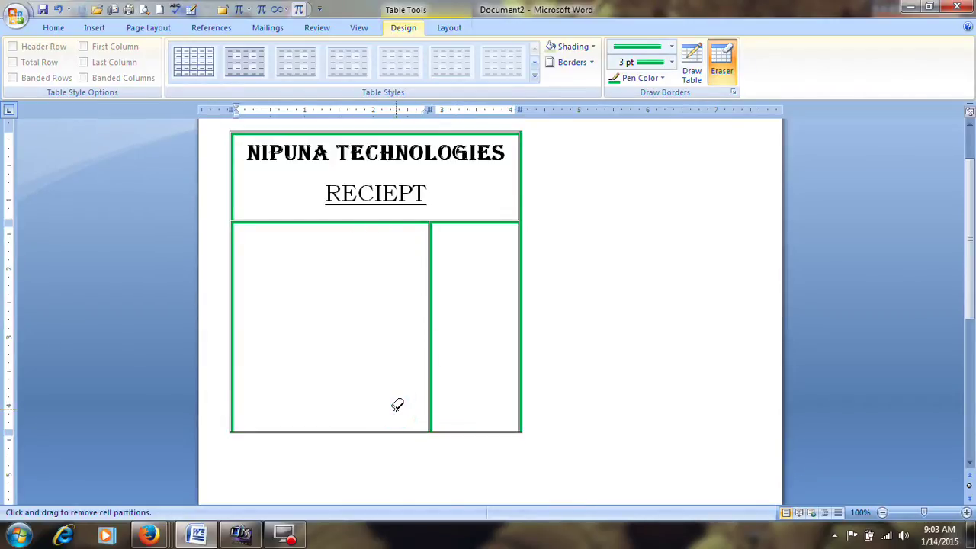
click(376, 432)
click(429, 404)
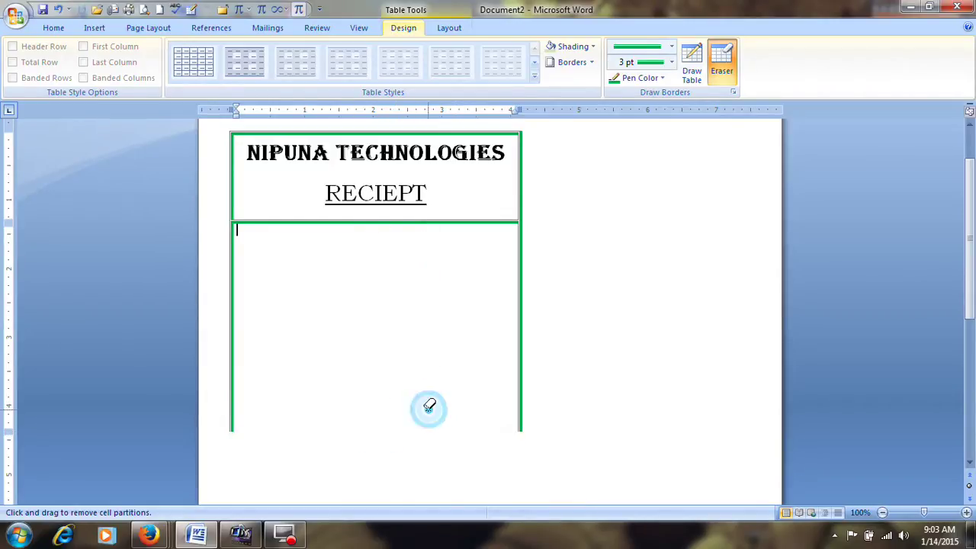
scroll(429, 404, up, 2)
Erase the entire receipt table and leave eraser mode
mouse_move(220, 193)
mouse_down()
mouse_move(419, 470)
mouse_move(595, 496)
mouse_move(641, 402)
mouse_up()
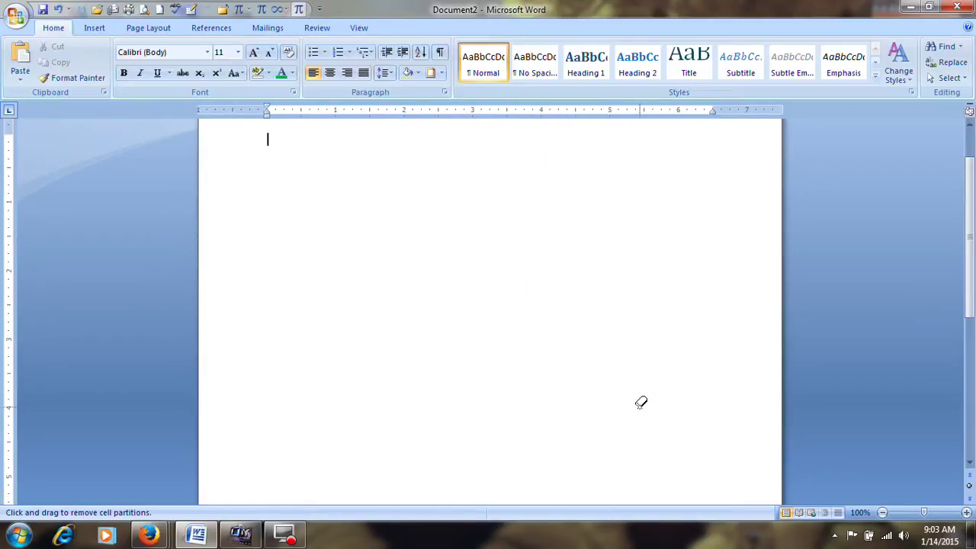
scroll(640, 402, up, 2)
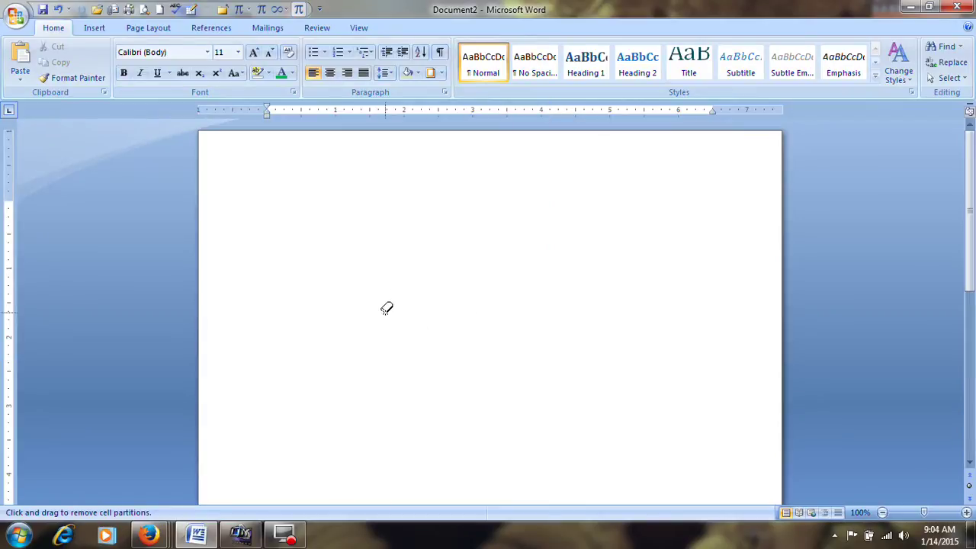
key(Escape)
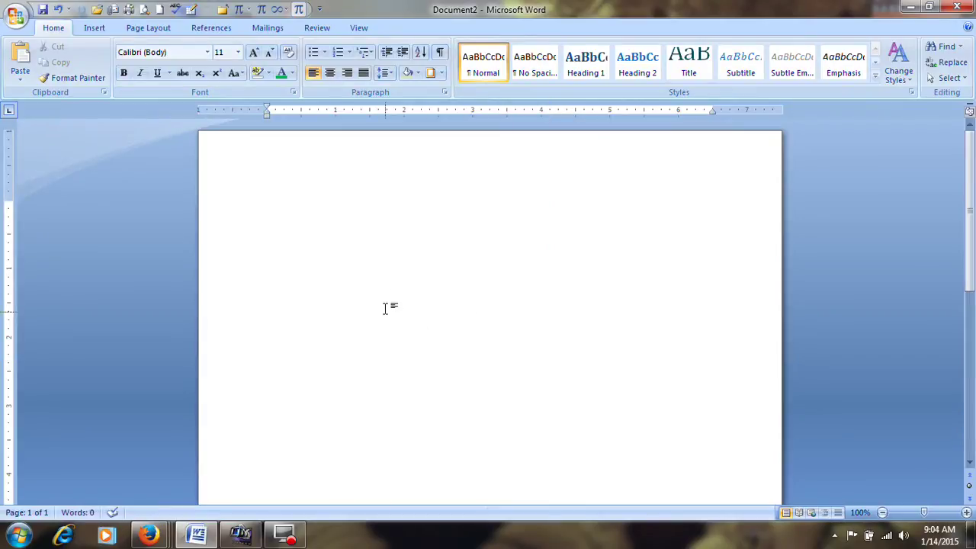
Insert an embedded Excel Spreadsheet from the Insert tab's Table menu
click(83, 32)
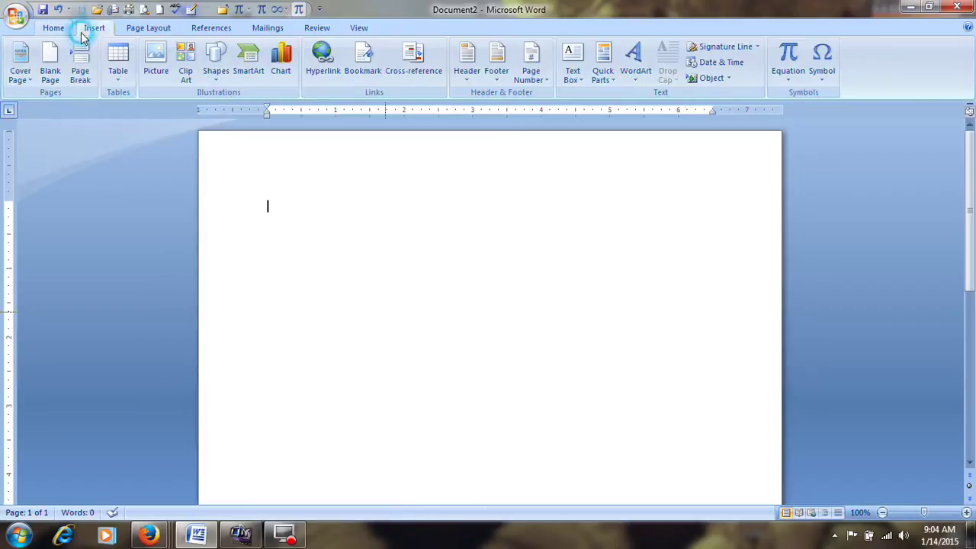
click(118, 80)
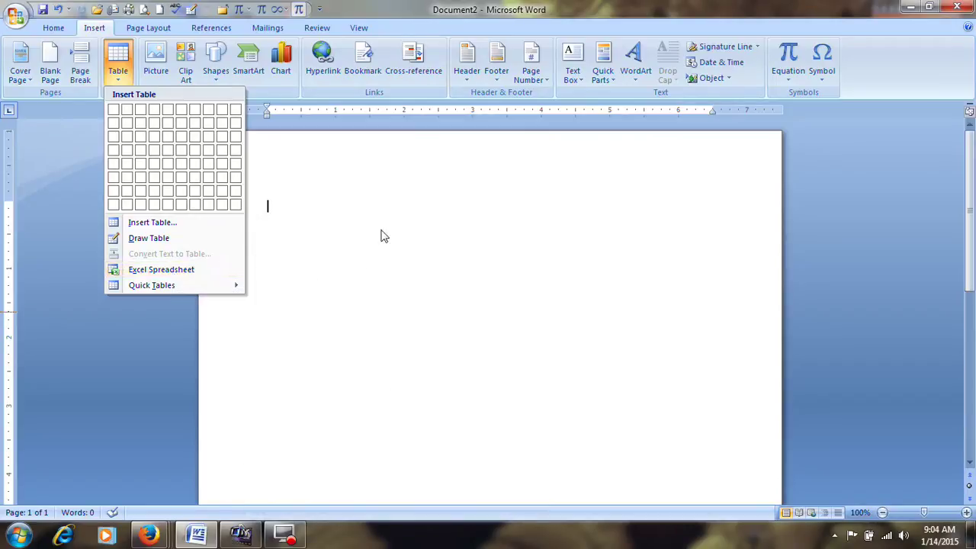
click(163, 273)
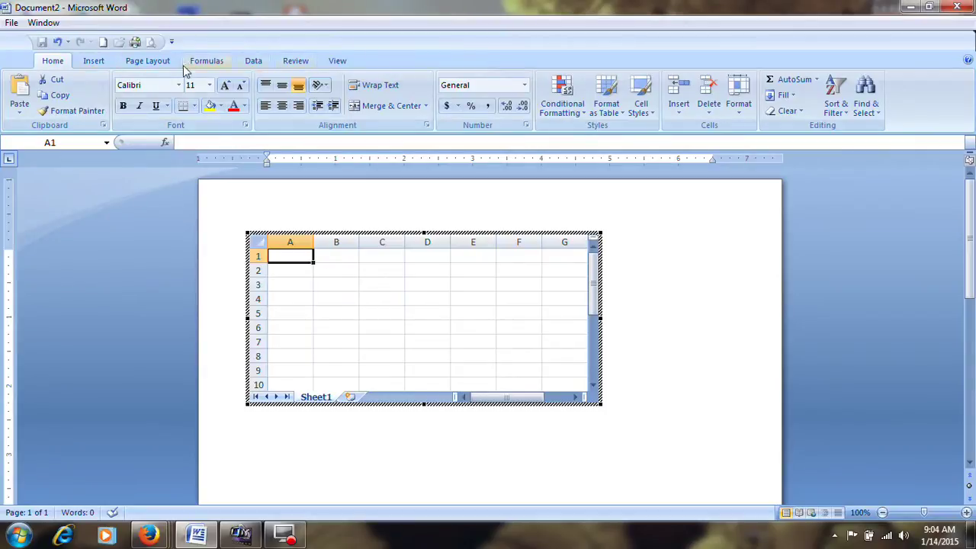
Type the headers slno, name, telugu, hin, eng, total across row 1
text(slno)
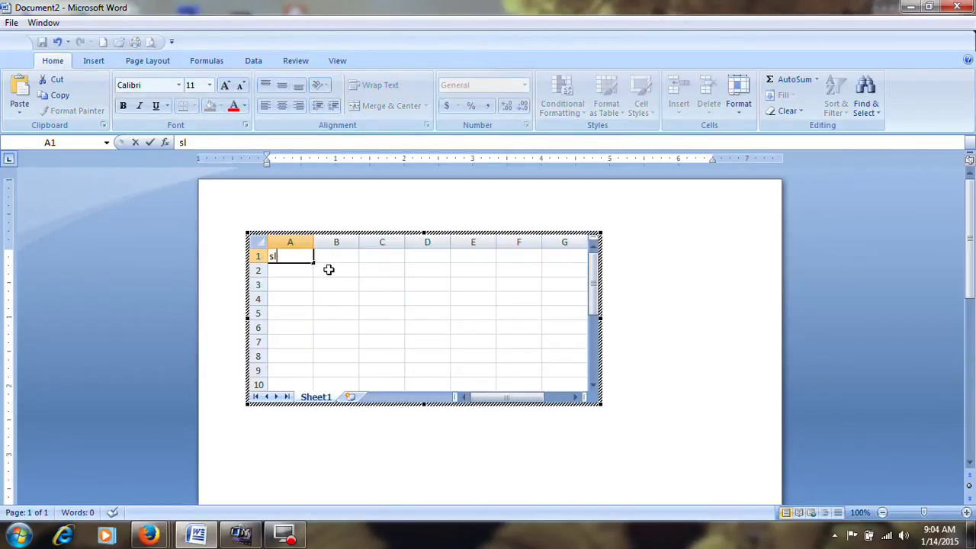
key(Tab)
text(name)
key(Tab)
text(telugu)
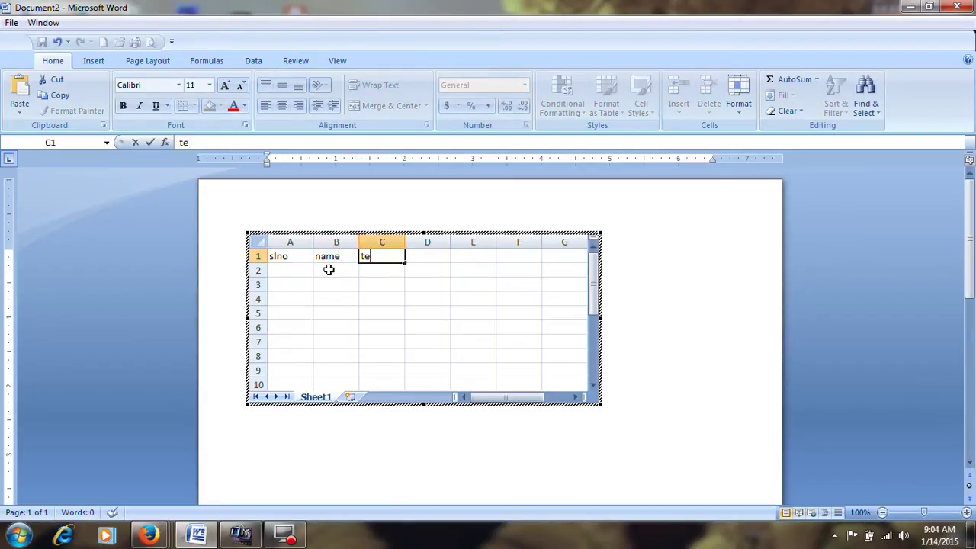
key(Tab)
text(hin)
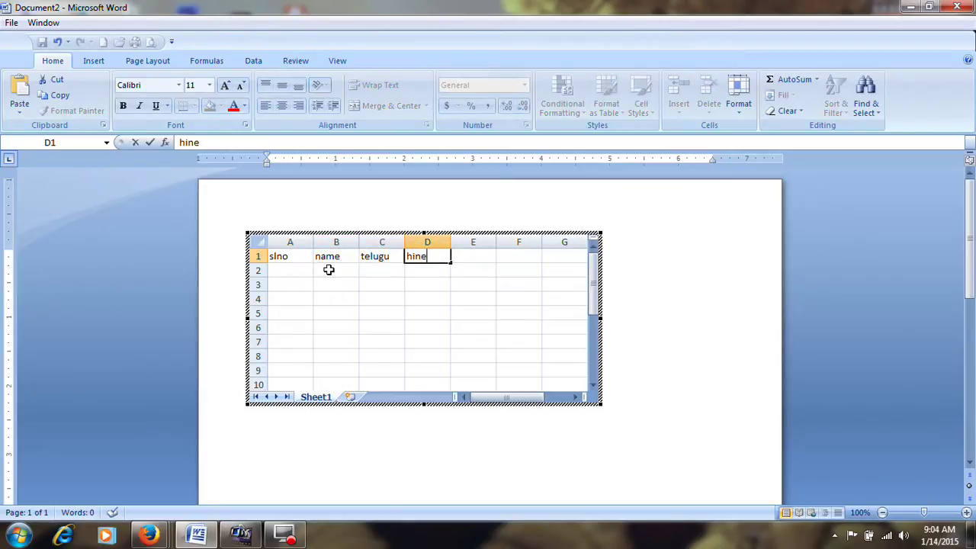
text(e)
key(BackSpace)
key(Tab)
text(eng)
key(Tab)
text(to)
key(Return)
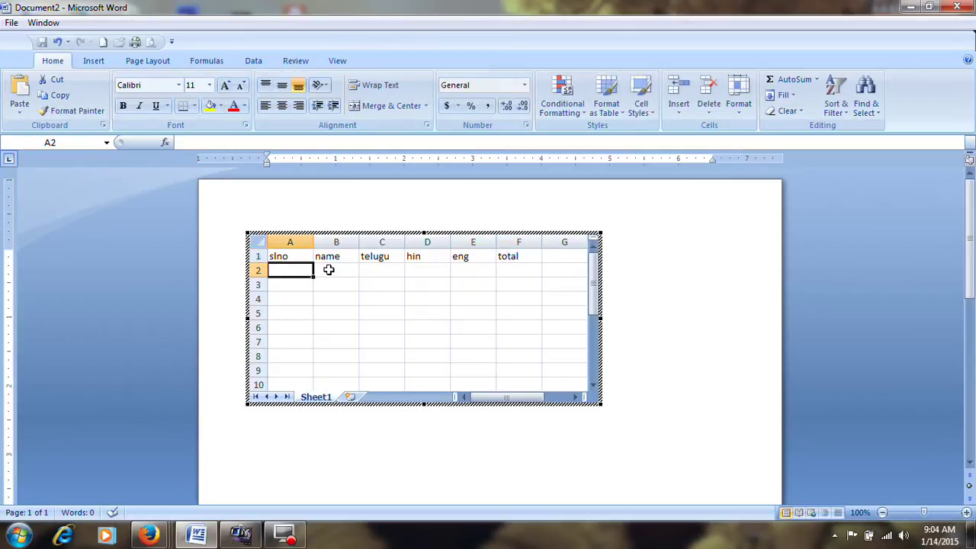
Enter record 1 in row 2: number 1, a student's name, and marks 66, 77, 88
text(1)
key(Tab)
text(23)
key(Tab)
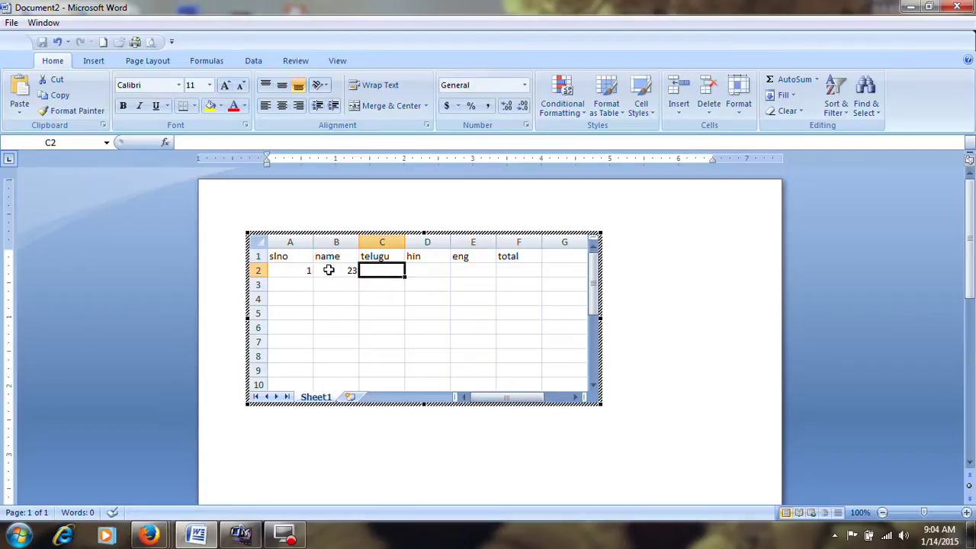
click(328, 269)
text(raghu)
key(Tab)
text(66)
key(Tab)
text(77)
key(Tab)
text(88)
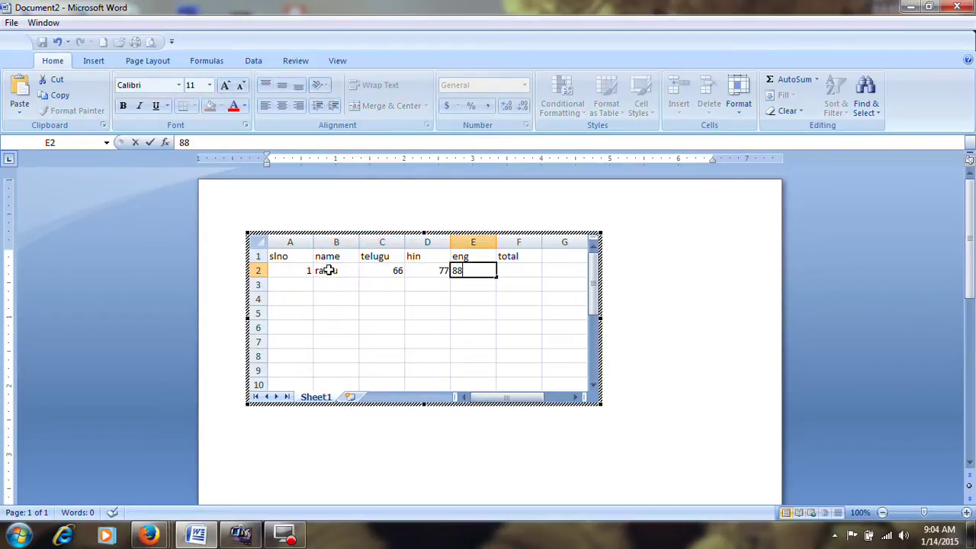
key(Tab)
click(331, 285)
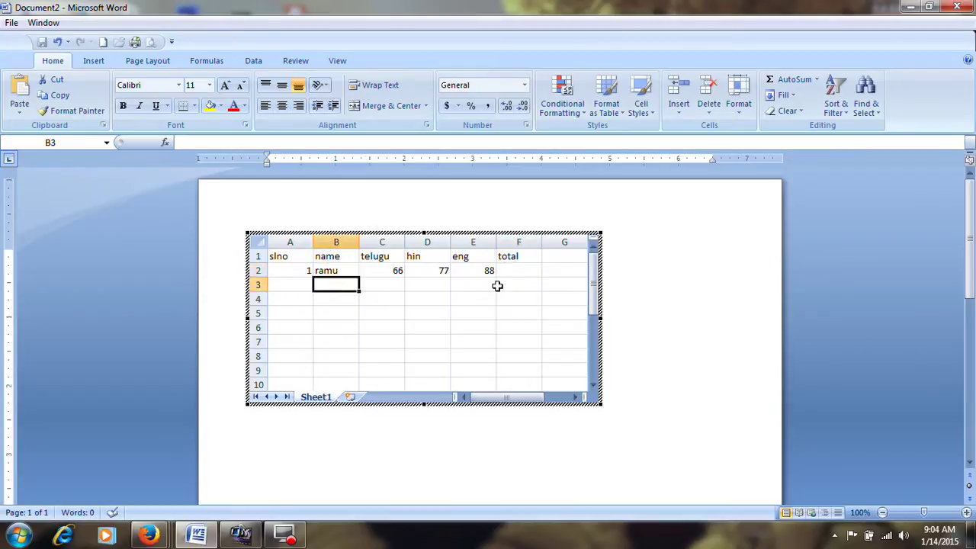
AutoSum the marks C2:F2 so the total cell shows 231
click(523, 276)
drag(388, 273, 508, 275)
click(789, 79)
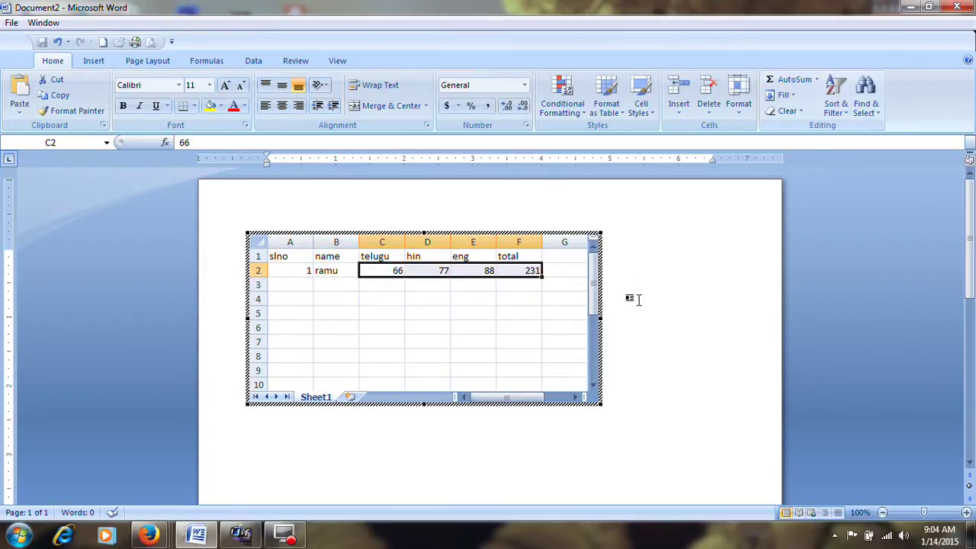
click(531, 323)
click(683, 281)
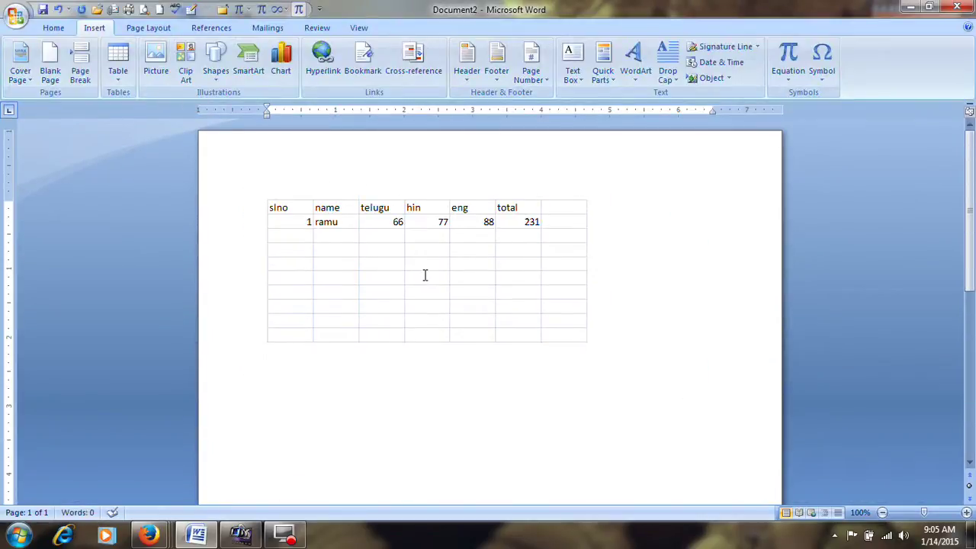
Crop the embedded sheet to its two filled rows and columns A to F
click(424, 276)
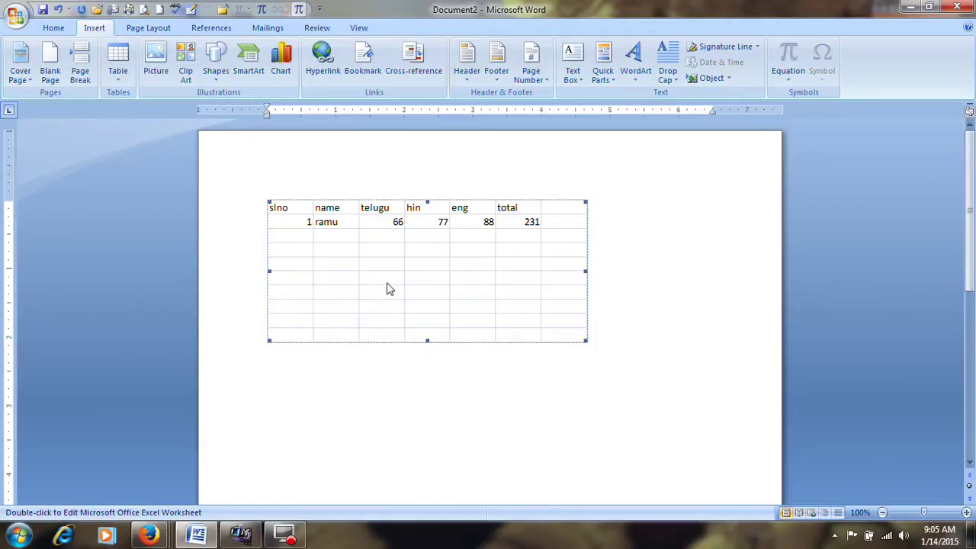
double_click(436, 266)
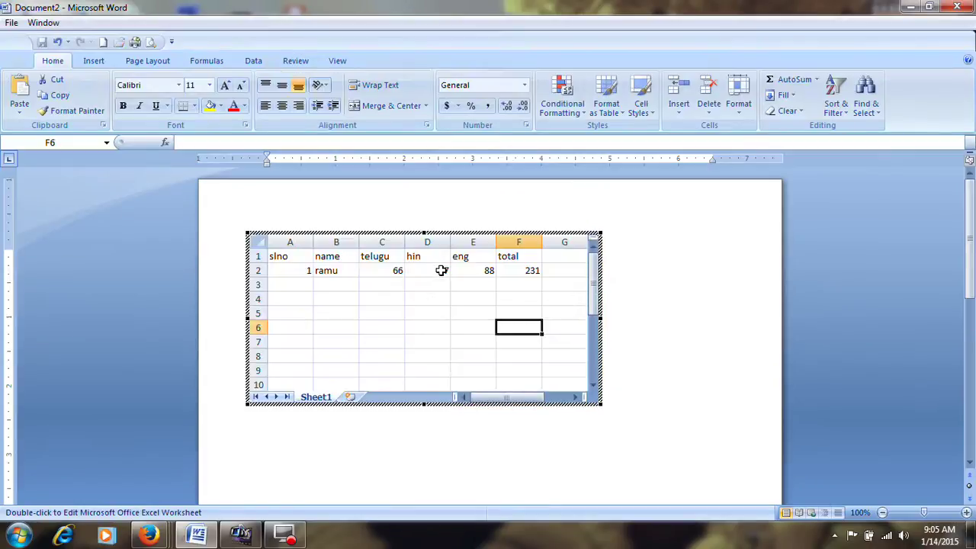
drag(420, 403, 450, 295)
drag(600, 267, 556, 264)
Apply All Borders to cells A1:F2 and return to the document
drag(279, 255, 530, 271)
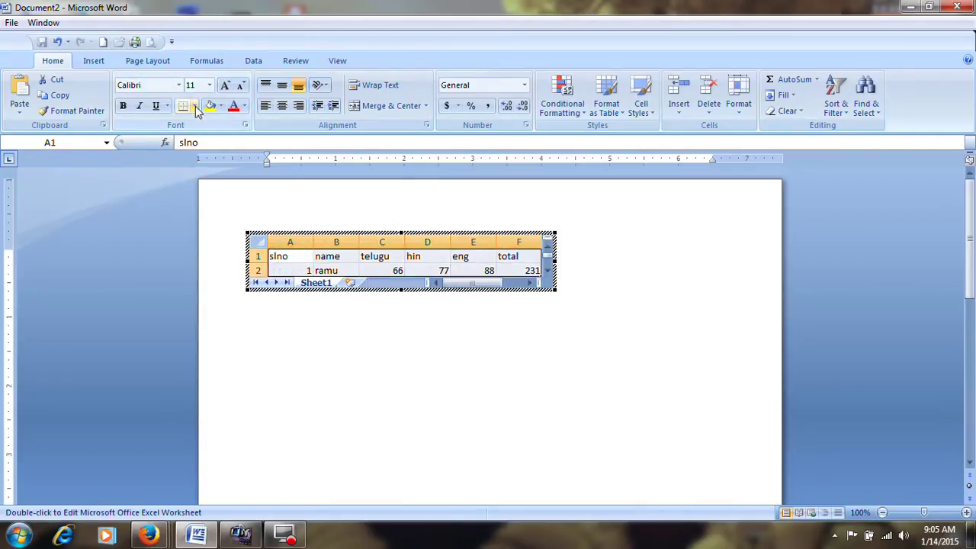
click(195, 106)
click(219, 220)
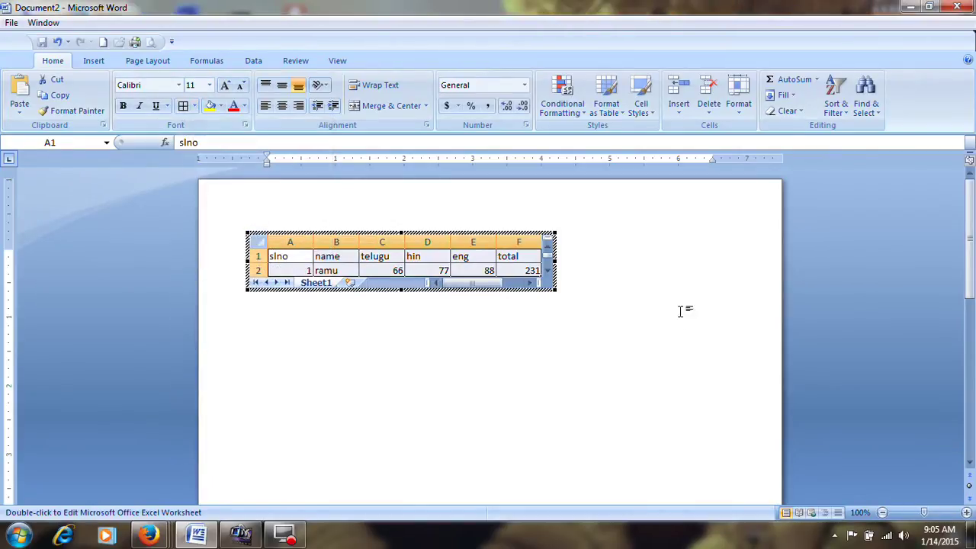
click(662, 300)
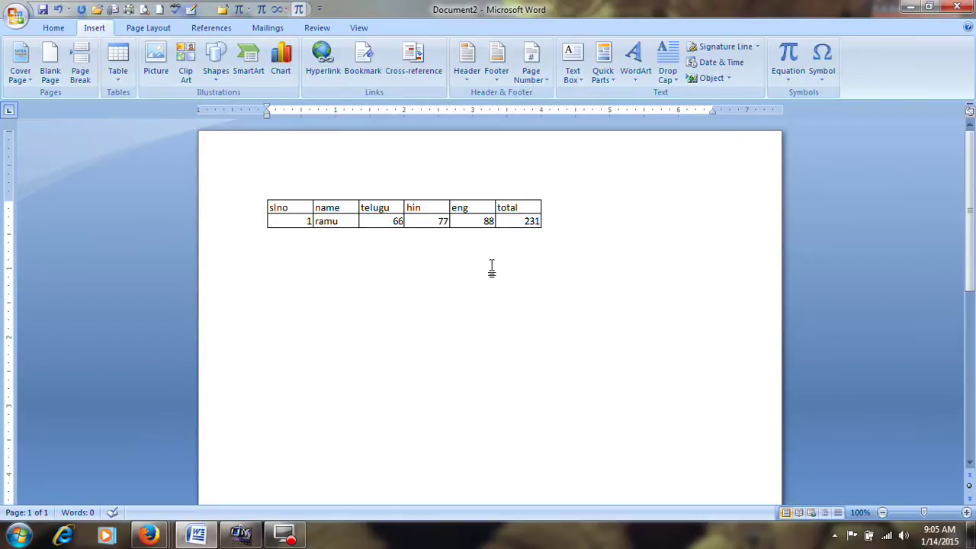
click(474, 214)
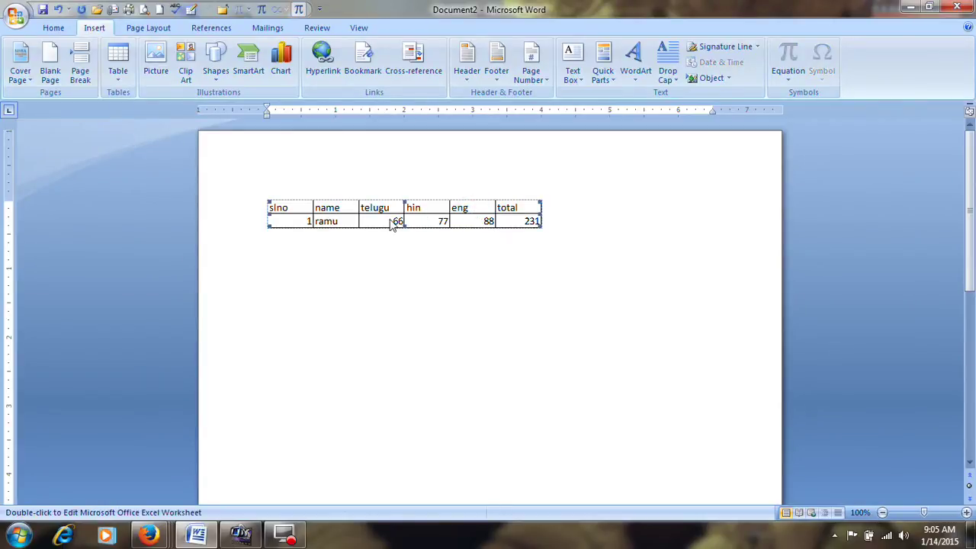
Delete the Excel object and insert the Tabular List table from Quick Tables
key(Delete)
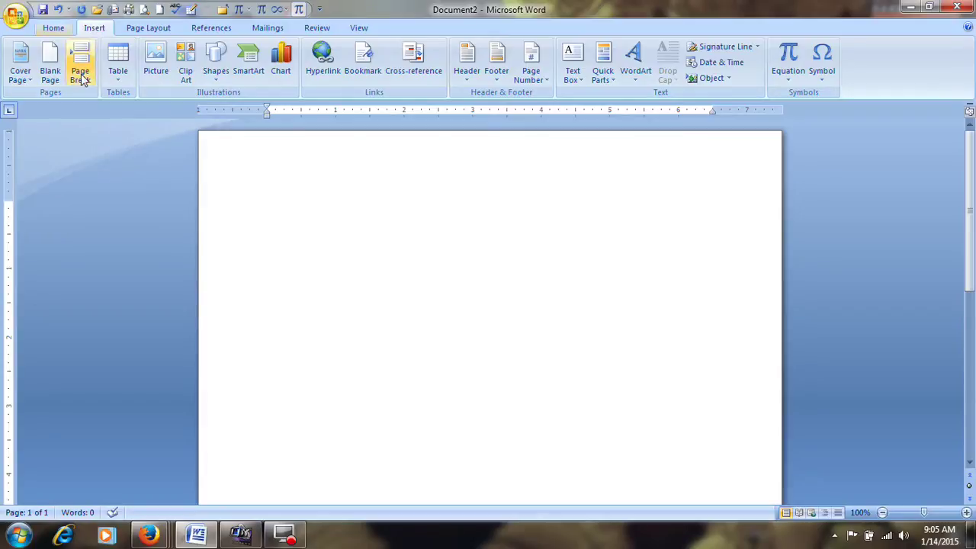
click(118, 70)
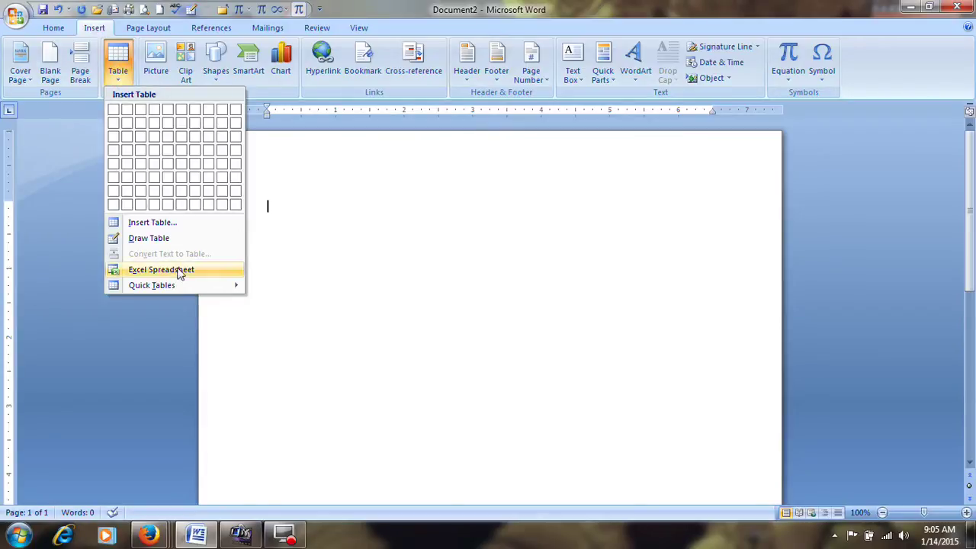
click(316, 254)
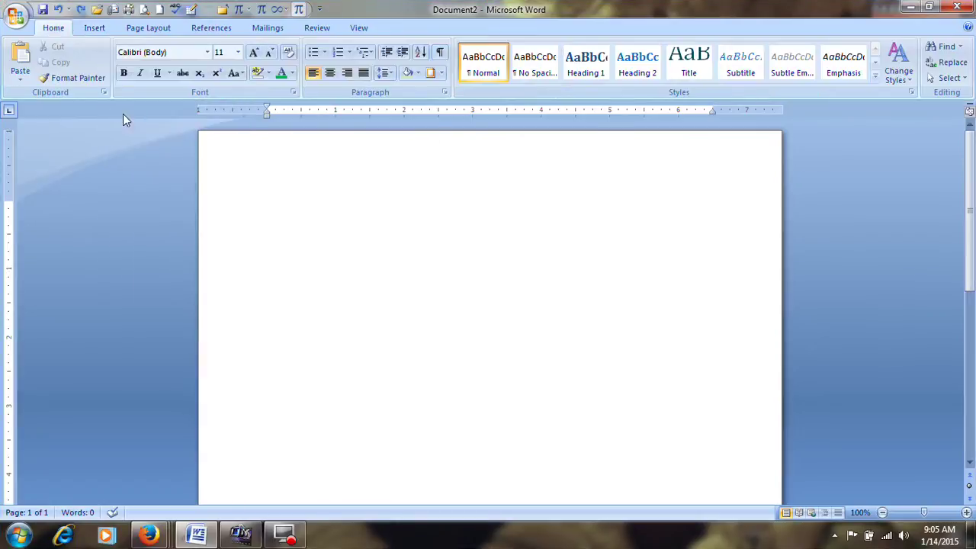
click(99, 28)
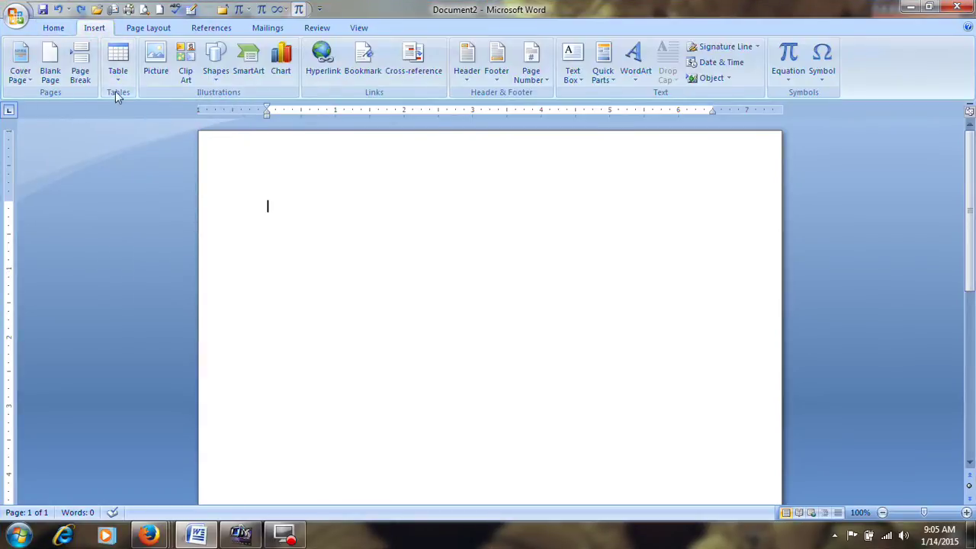
click(117, 70)
mouse_move(176, 287)
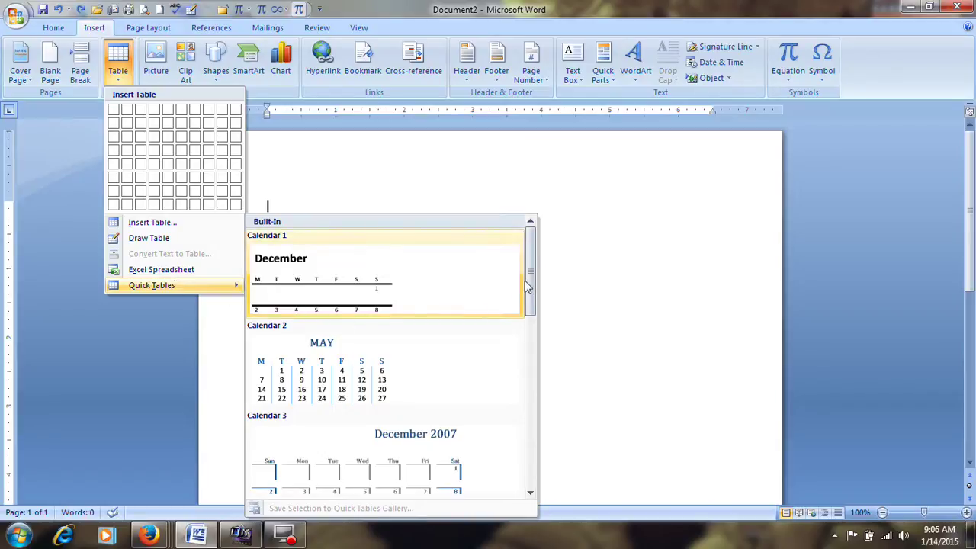
drag(531, 280, 532, 454)
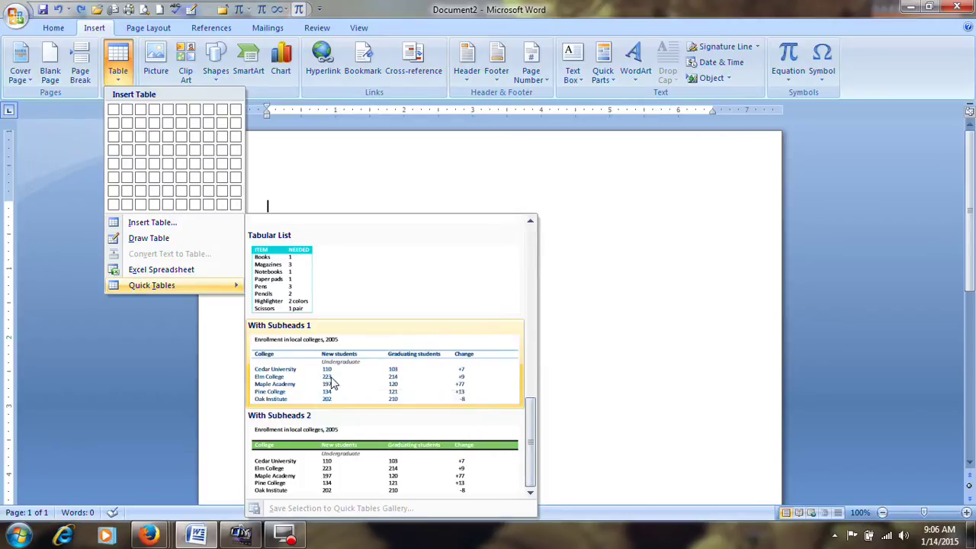
scroll(333, 383, up, 3)
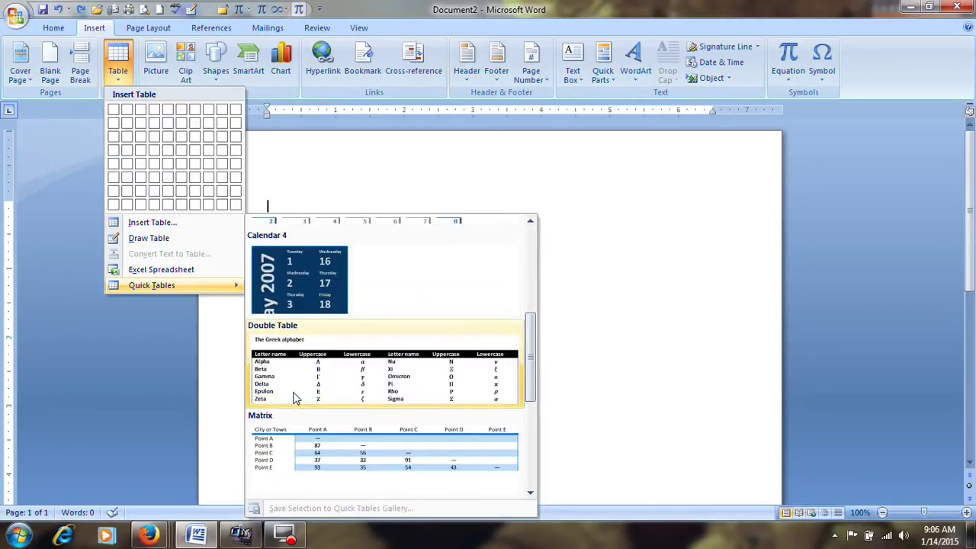
scroll(330, 392, down, 3)
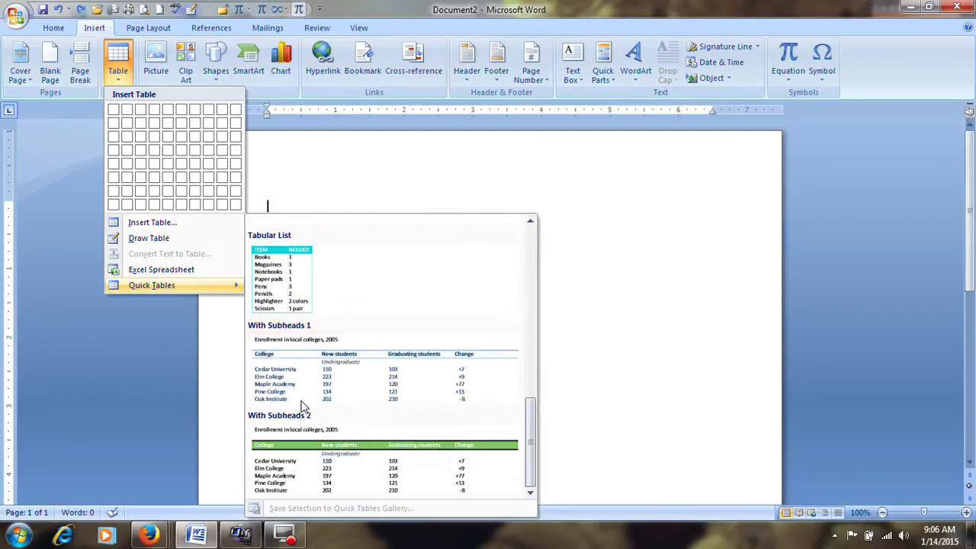
click(296, 285)
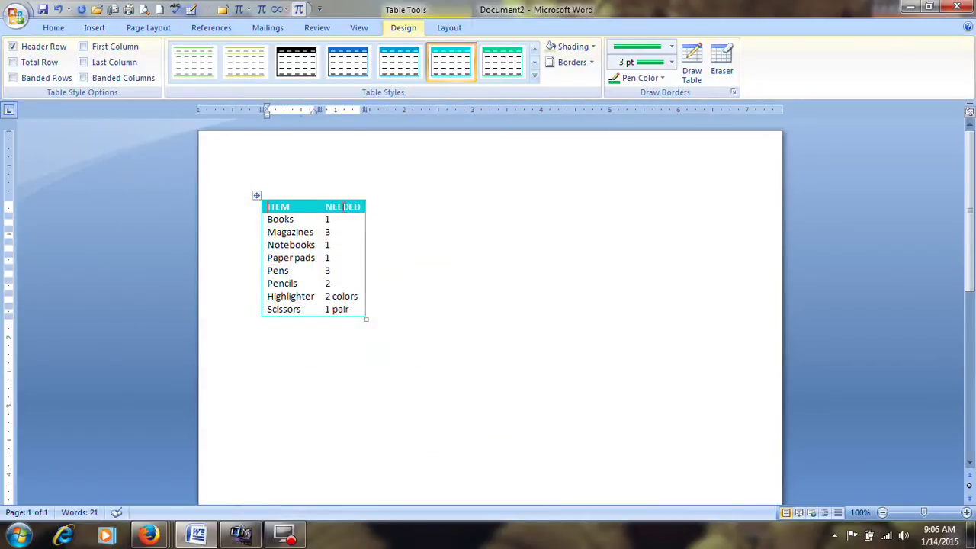
Replace the first four table rows with Keyboards 7, MOuses 8, Monitors 8 and CPu 8
double_click(283, 220)
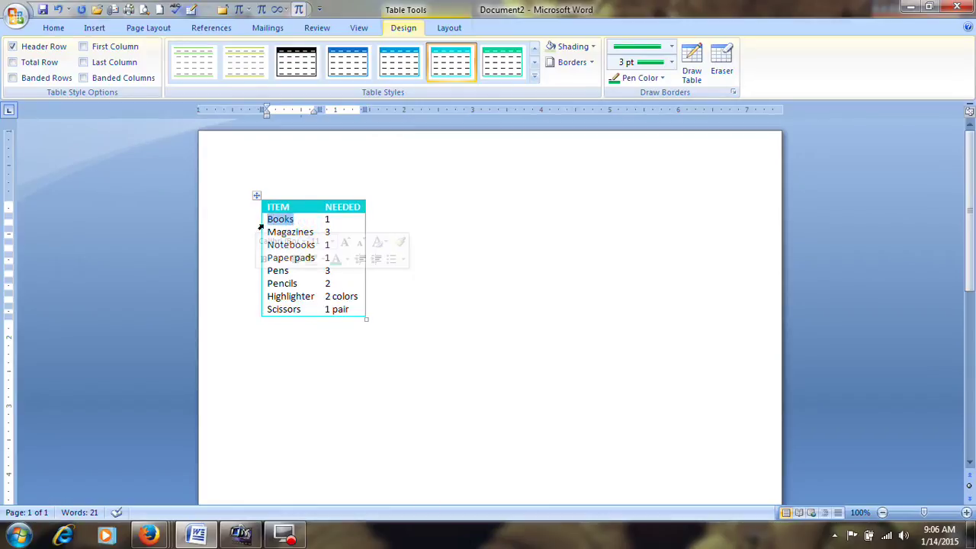
text(Ke)
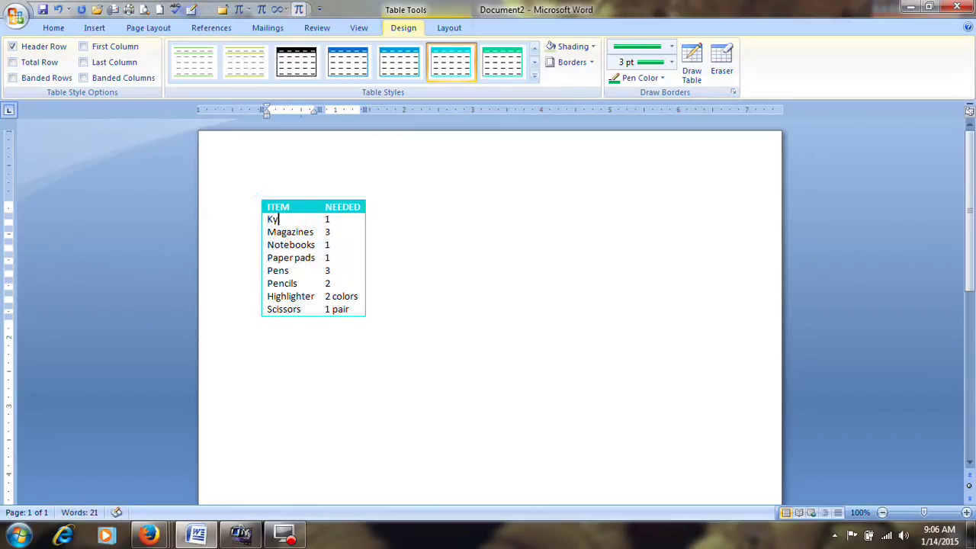
text(yboards)
key(Tab)
text(7)
key(Tab)
text(MOuses)
key(Tab)
text(8)
key(Tab)
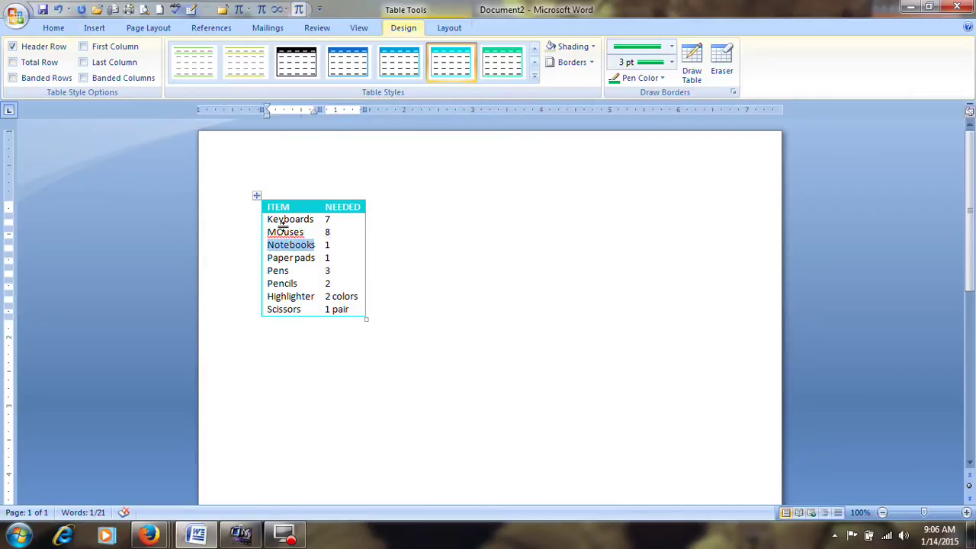
text(Monitors)
key(Tab)
text(8)
key(Tab)
text(CPu)
key(Tab)
text(8)
Fill the remaining rows with Pendrivies 10, Cd 70, Dvd 70 and Stations 2
key(Tab)
text(Pend)
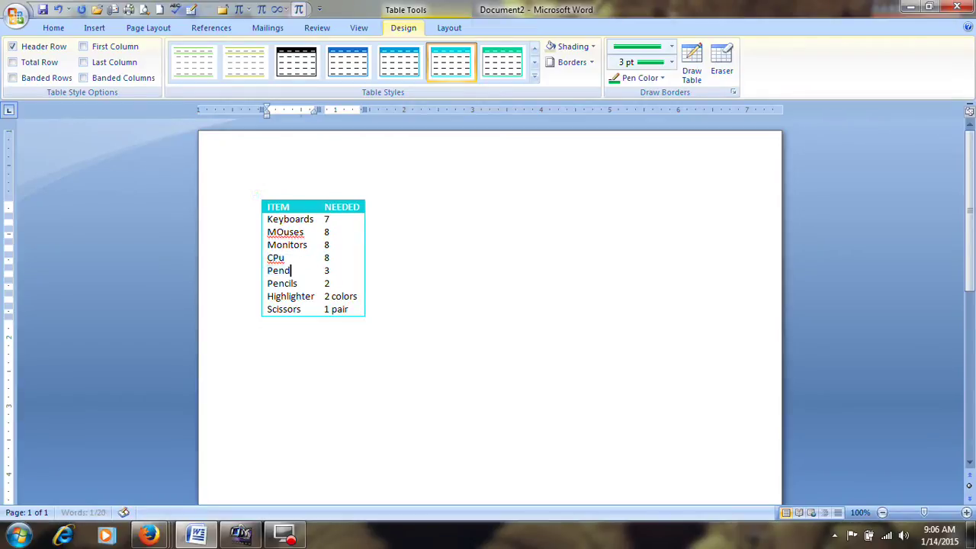
text(rivies)
key(Tab)
text(10)
key(Tab)
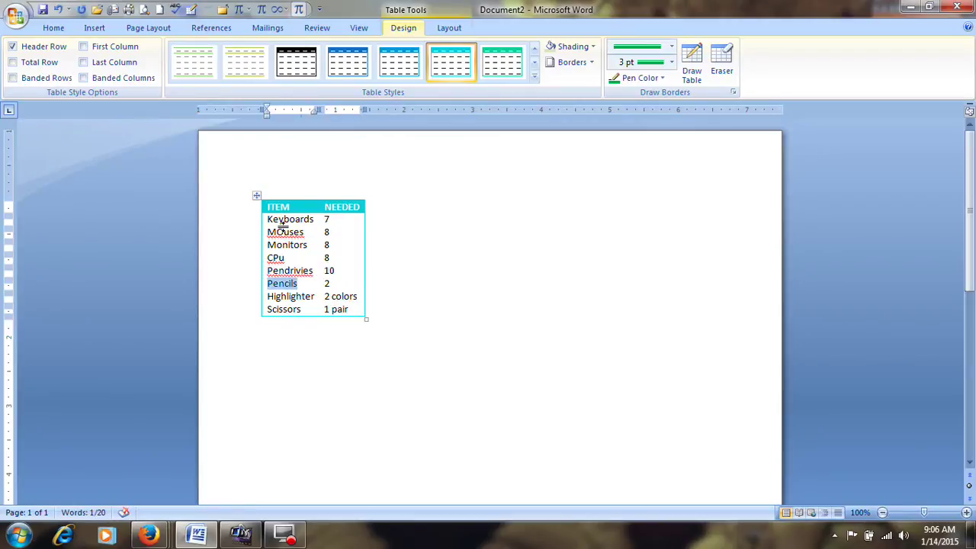
text(Cd)
key(Tab)
text(70)
key(Tab)
text(D)
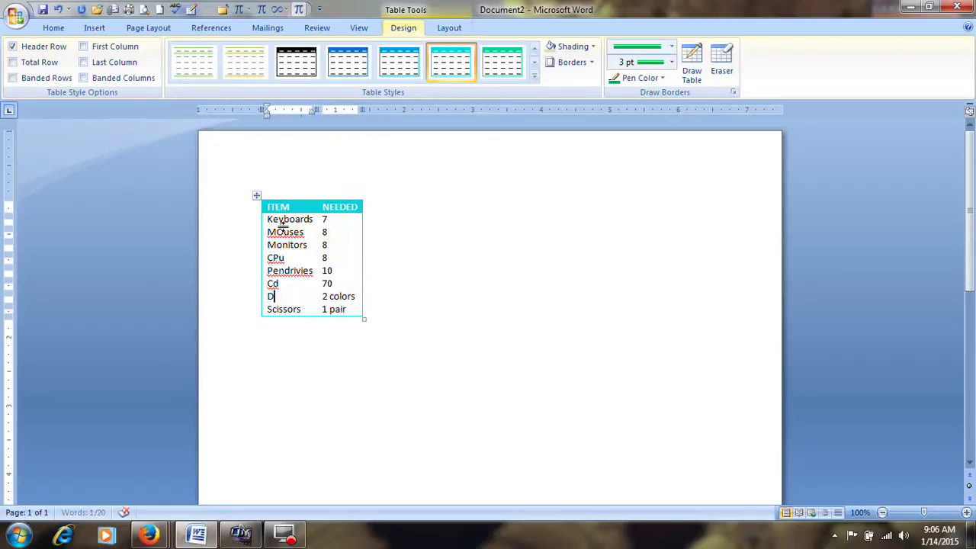
text(vd)
key(Tab)
text(70)
key(Tab)
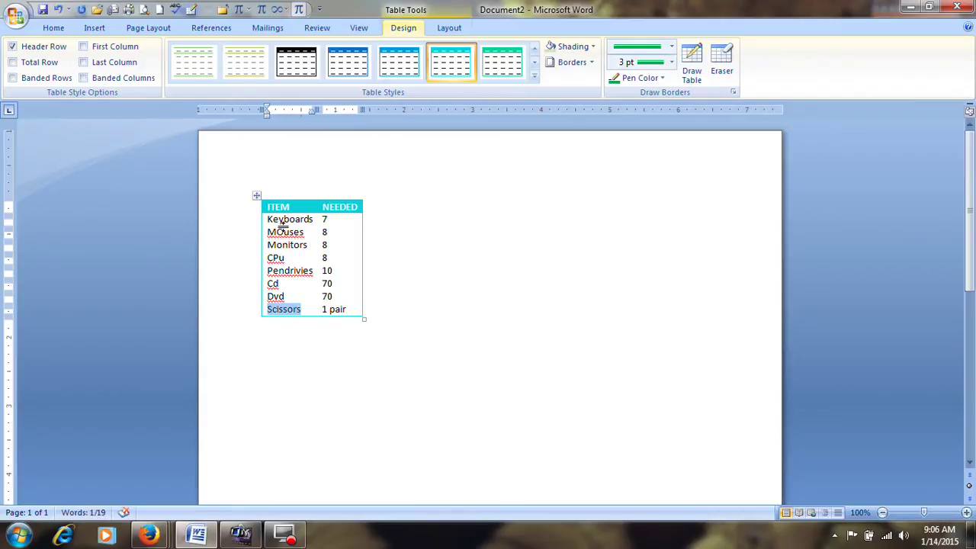
text(Stations)
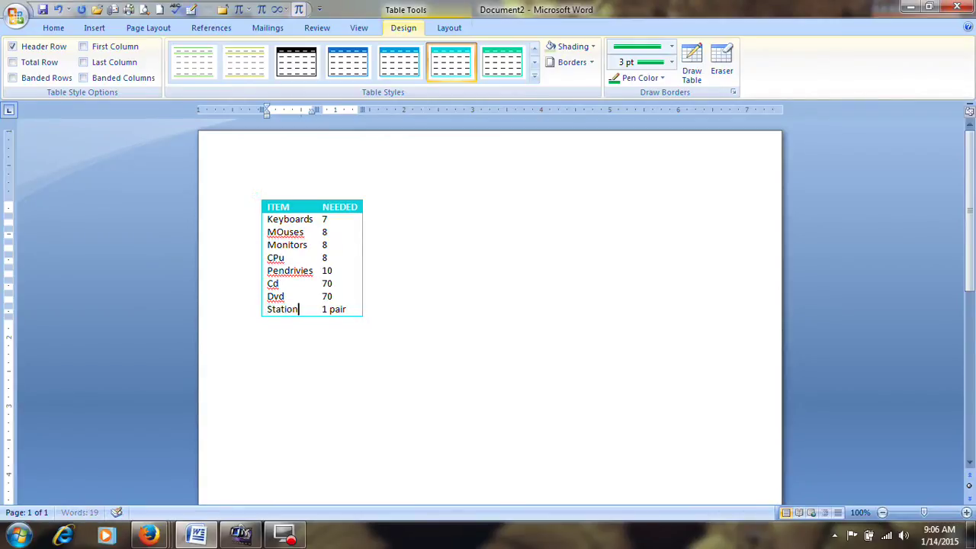
key(Tab)
text(2)
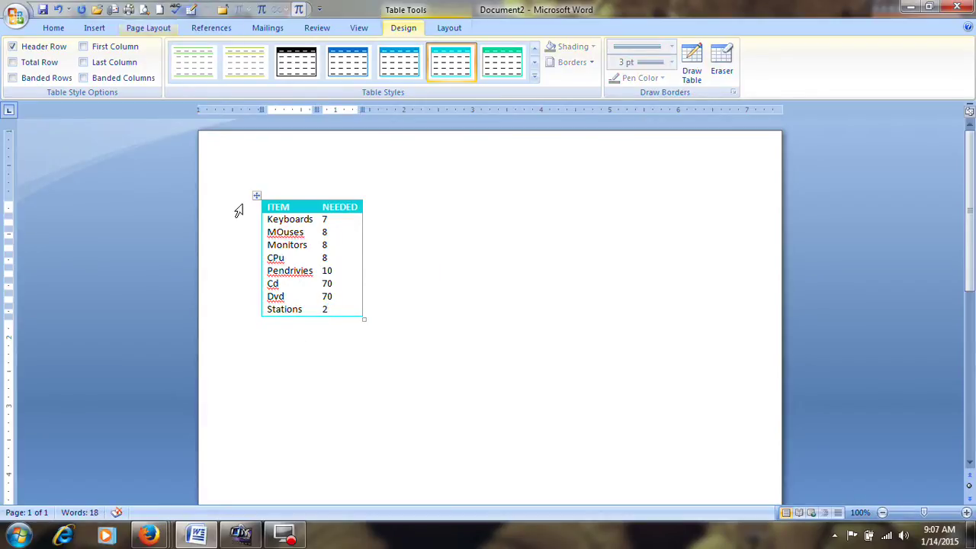
click(344, 374)
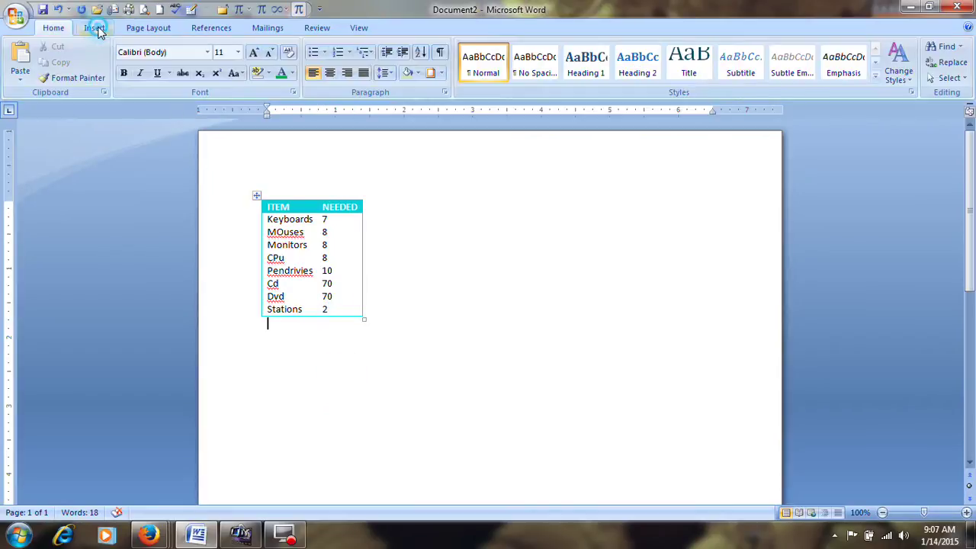
click(95, 29)
click(118, 73)
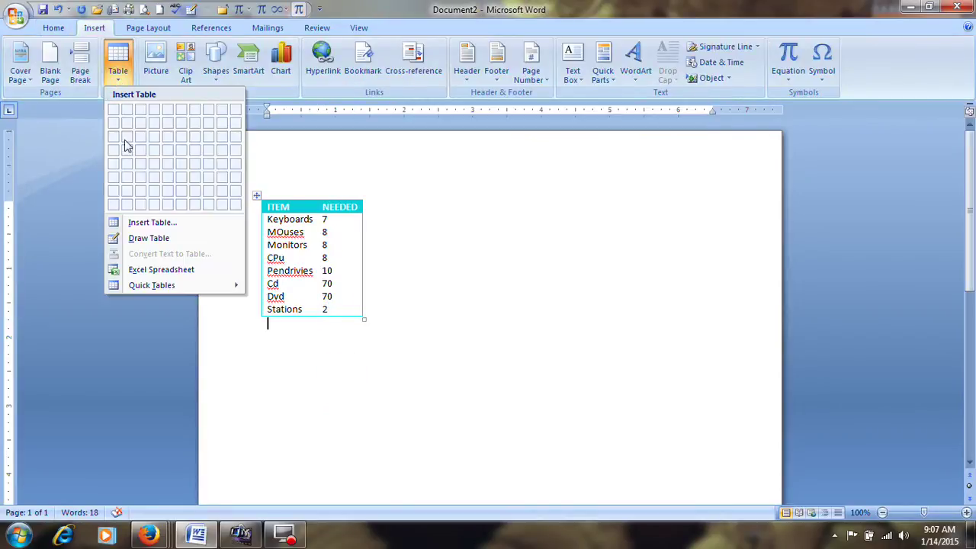
mouse_move(171, 287)
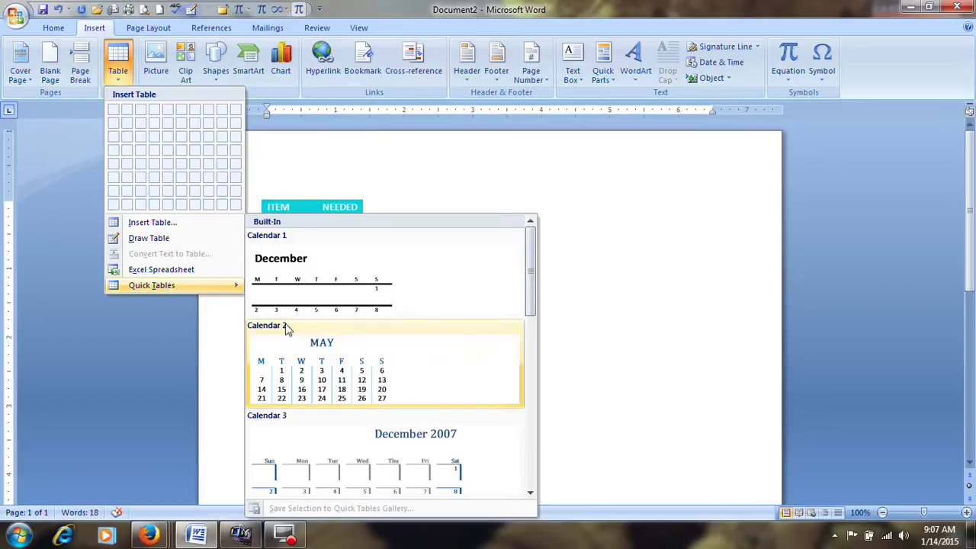
scroll(342, 323, down, 5)
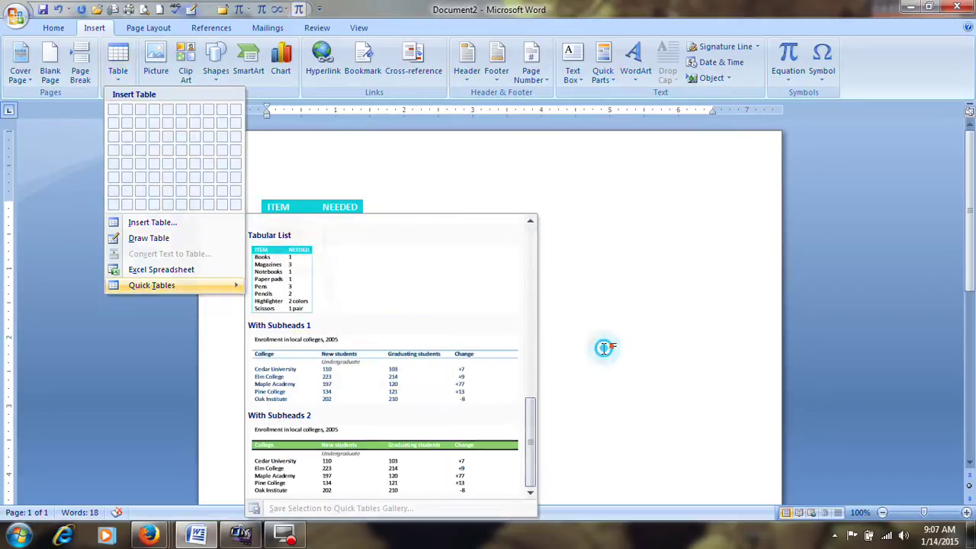
click(603, 349)
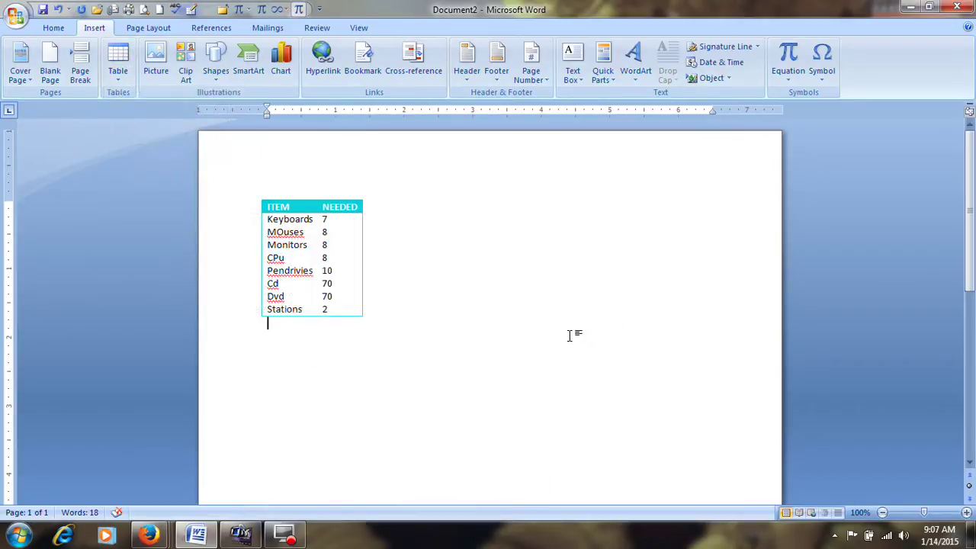
click(120, 76)
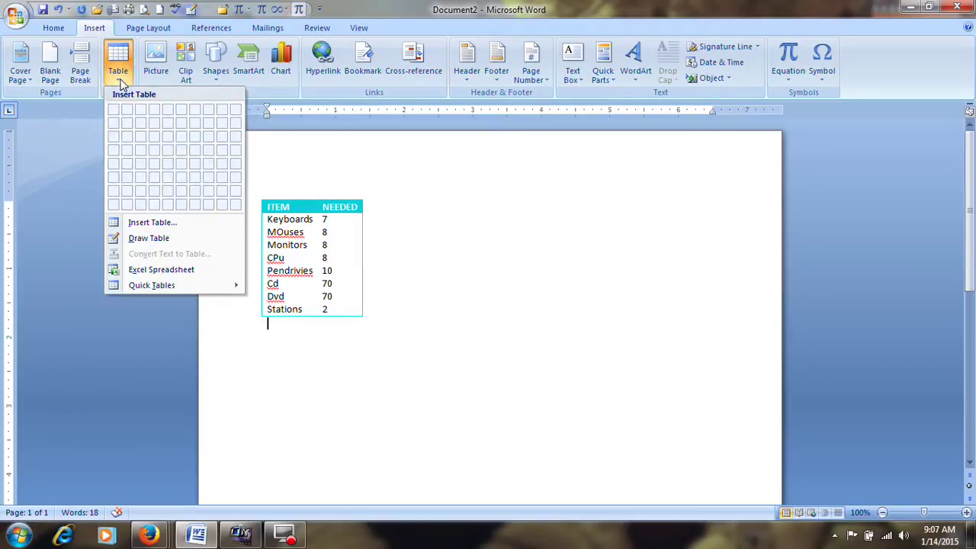
click(447, 229)
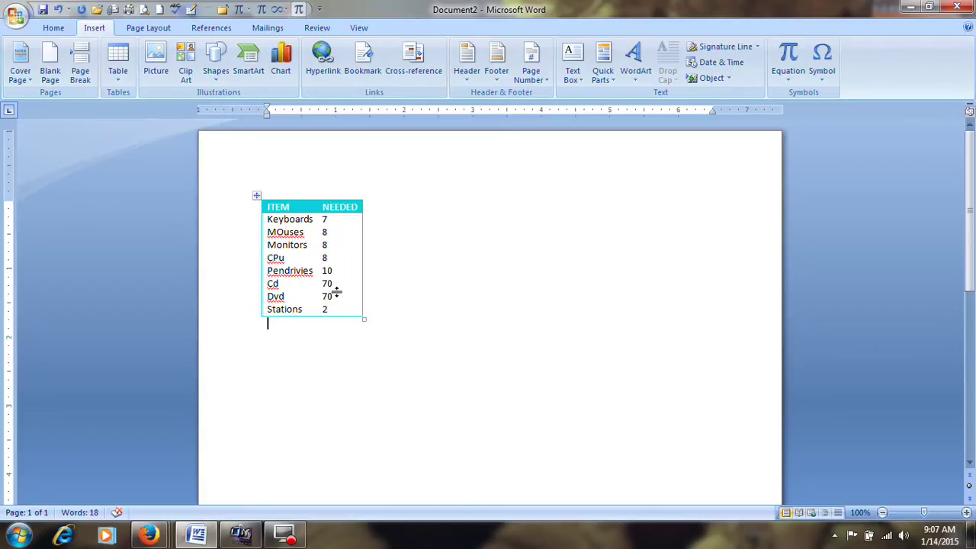
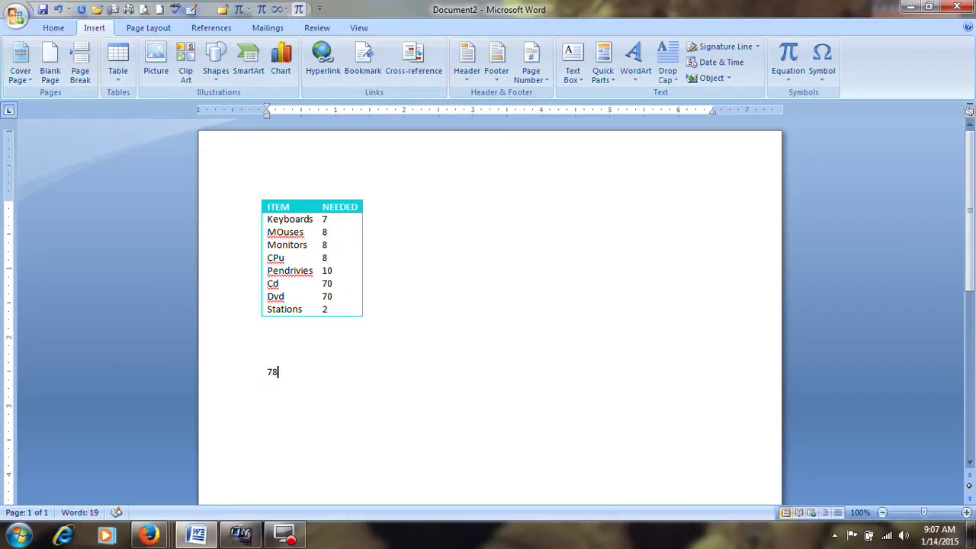
Enter a ten-digit phone-style number in two groups below the item table, leaving the line above blank
drag(323, 373, 279, 373)
click(451, 348)
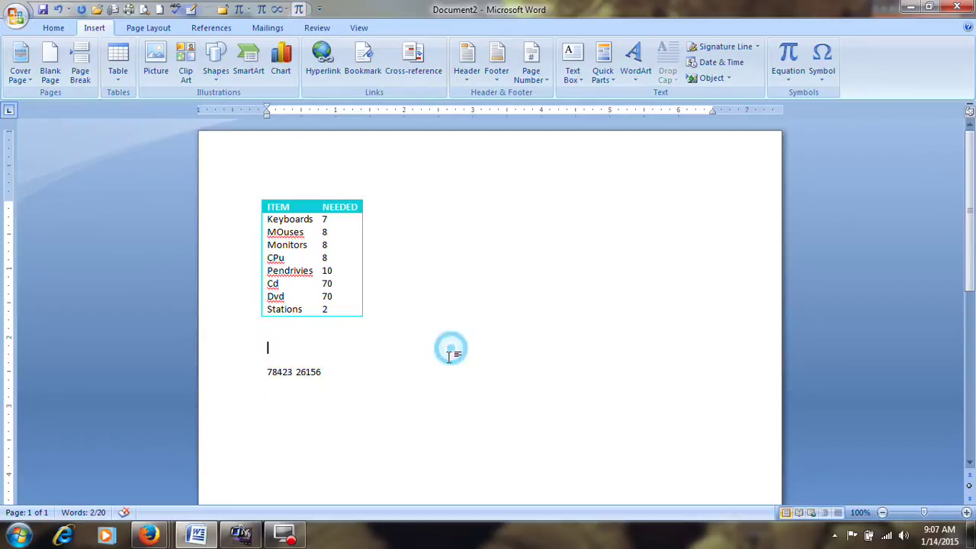
scroll(385, 385, down, 1)
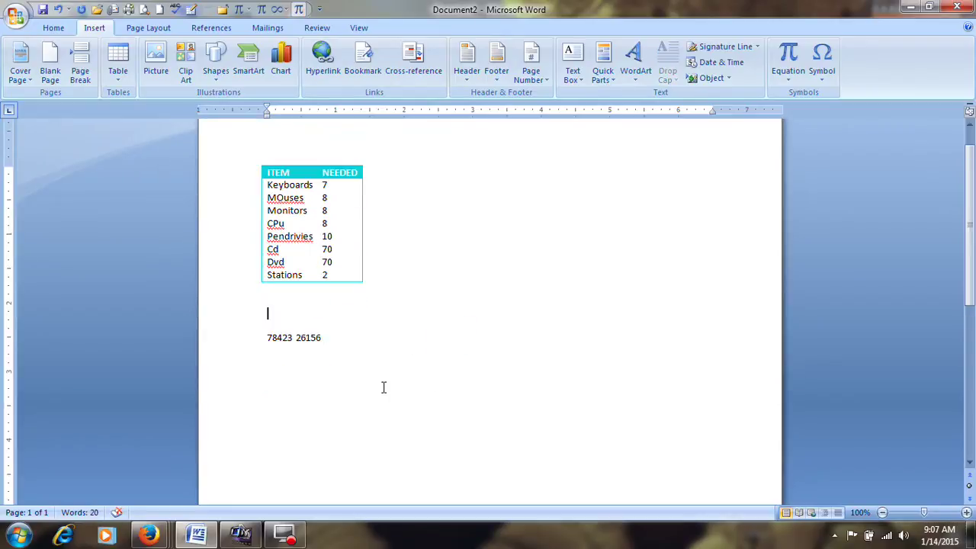